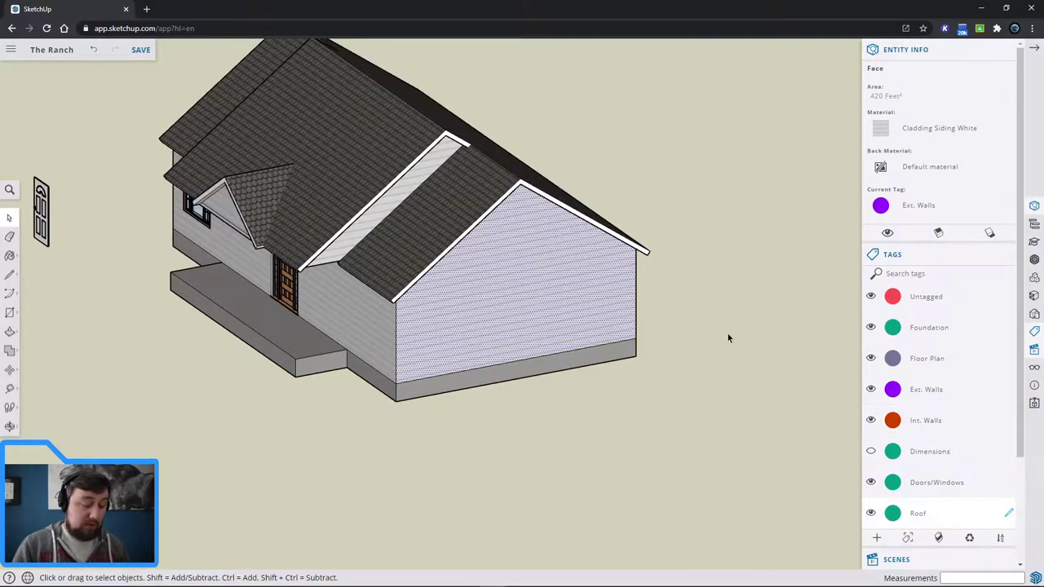
Draw a horizontal line across the selected gable end wall between its two eave corners to separate the gable triangle.
key("l")
middle_click_drag(585, 302, 460, 237)
scroll(306, 174, "up", 4)
scroll(306, 174, "up", 2)
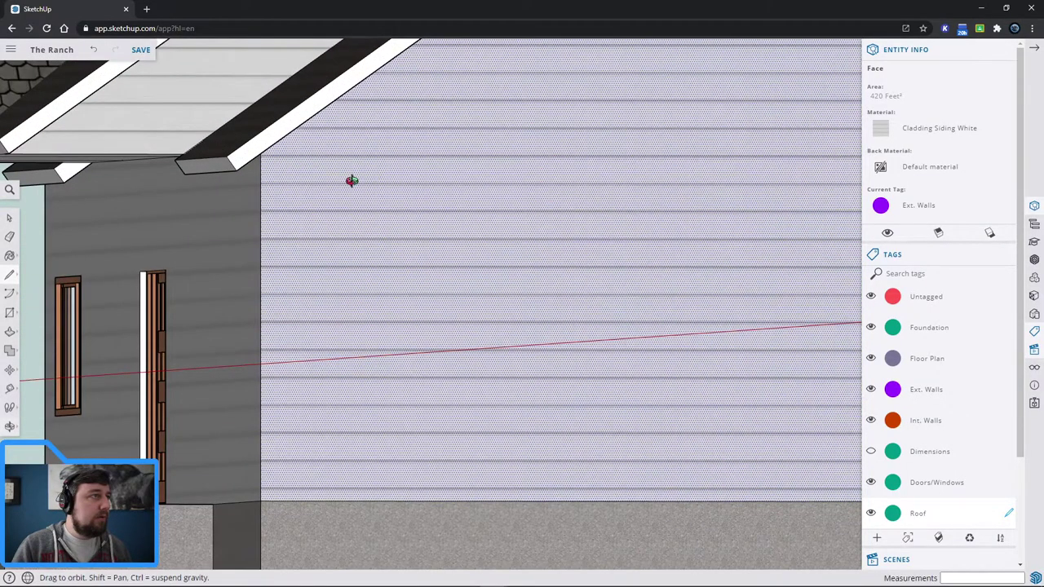
scroll(350, 180, "up", 3)
scroll(549, 258, "down", 3)
scroll(366, 242, "up", 3)
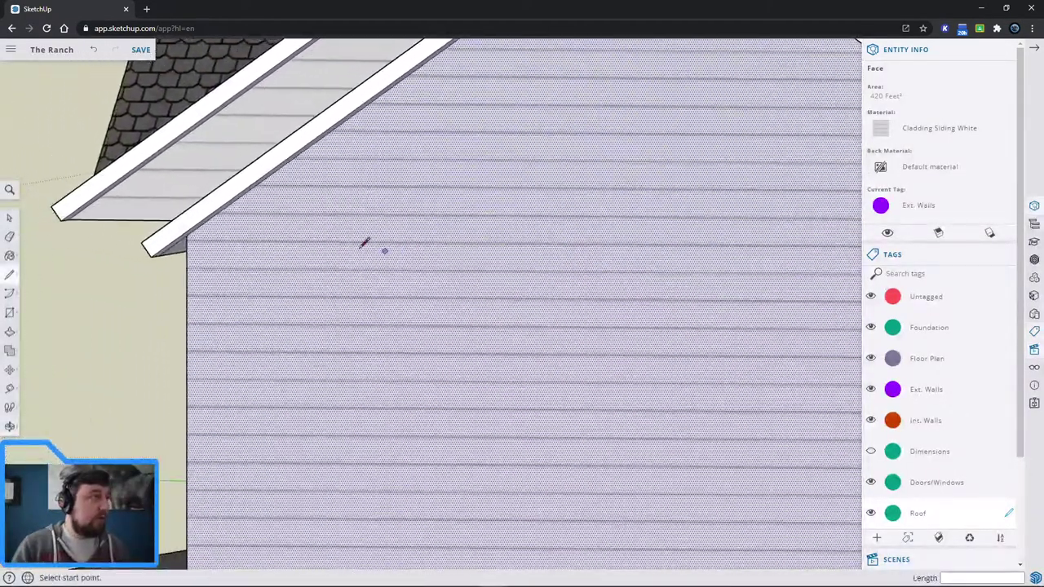
left_click(187, 236)
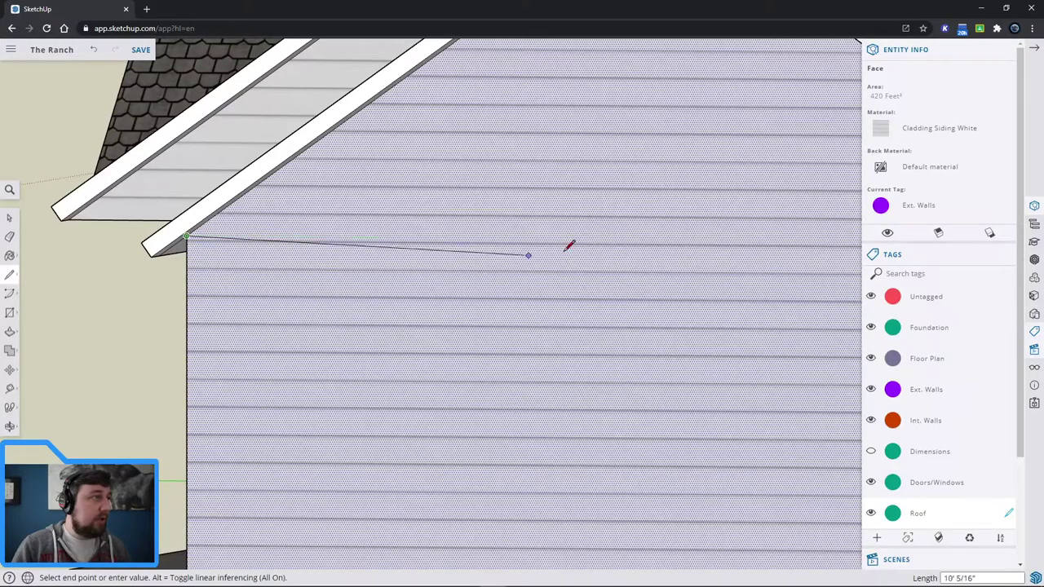
key("o")
left_click_drag(674, 230, 196, 209)
middle_click_drag(195, 209, 261, 237)
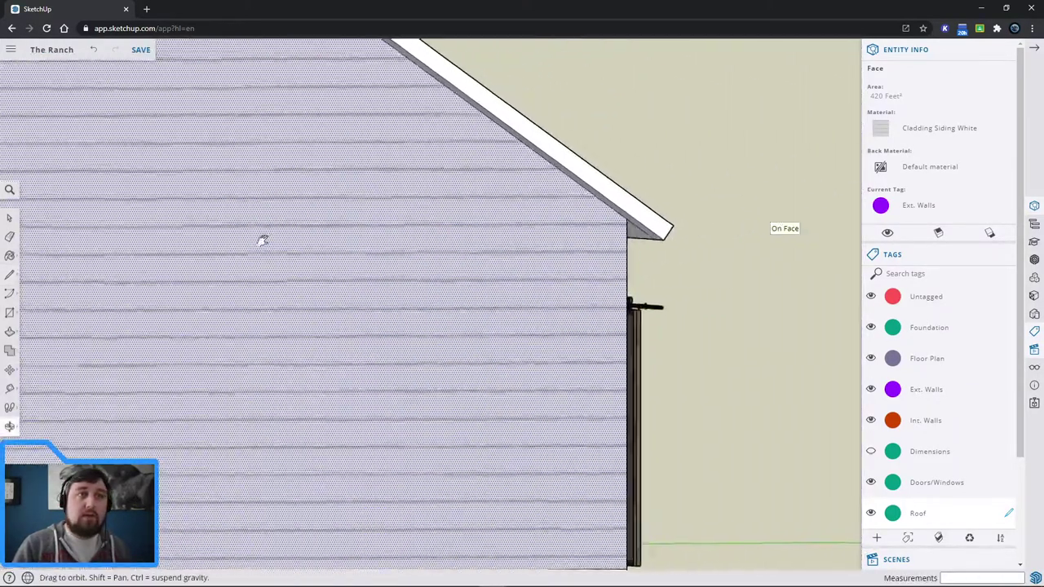
left_click(630, 218)
scroll(548, 126, "down", 5)
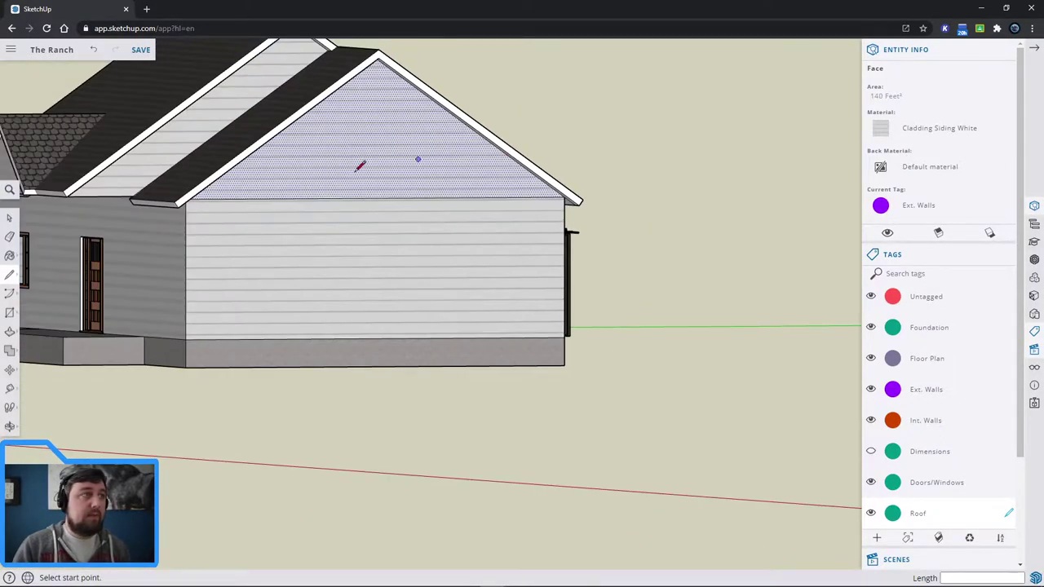
Draw a 28' horizontal line across the opposite gable end wall, from one eave corner to the other.
middle_click_drag(282, 169, 317, 177)
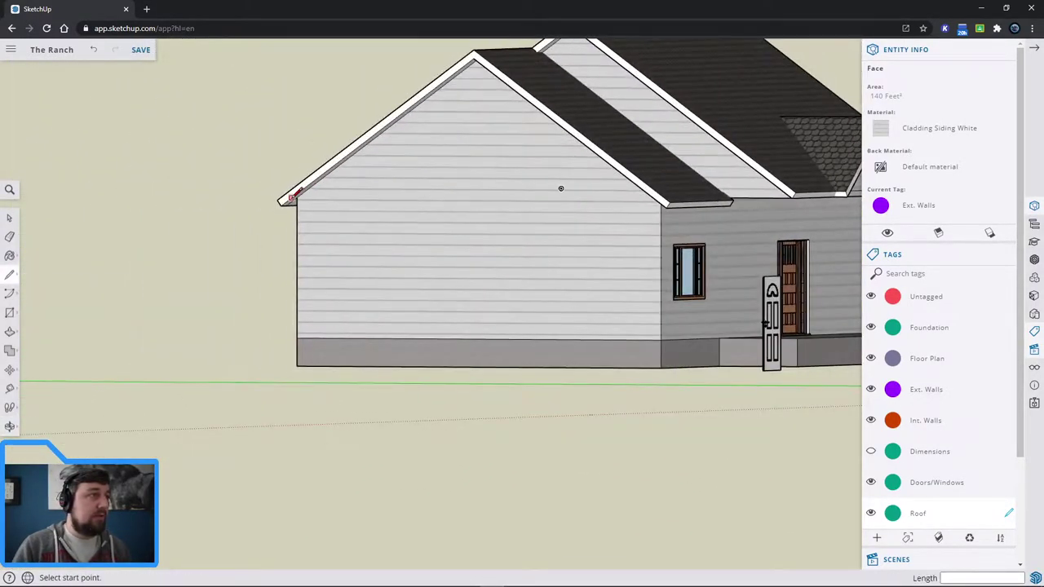
scroll(291, 198, "up", 5)
left_click(296, 197)
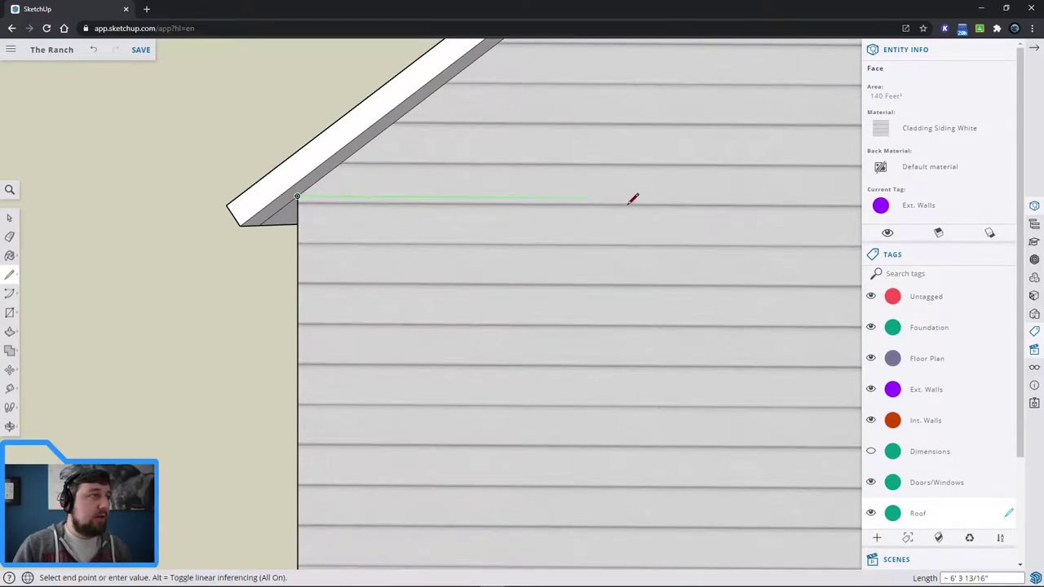
mouse_move(633, 198)
middle_mouse_down()
mouse_move(443, 187)
mouse_move(690, 158)
mouse_move(513, 171)
mouse_move(568, 211)
mouse_move(739, 205)
mouse_move(503, 210)
mouse_move(808, 238)
mouse_move(357, 229)
mouse_move(619, 244)
middle_mouse_up()
scroll(815, 228, "up", 2)
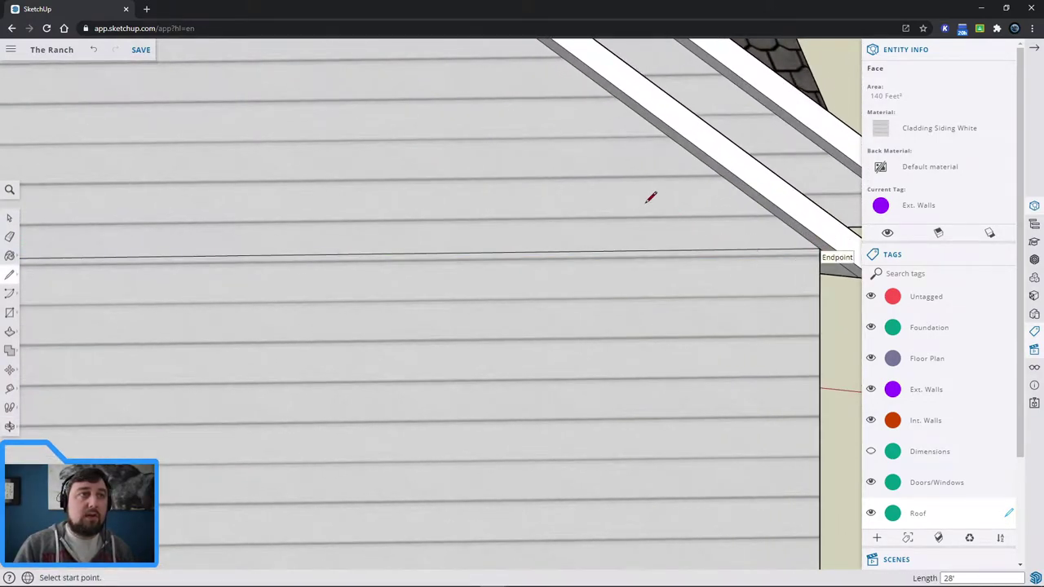
scroll(746, 272, "down", 5)
Make Untagged the active tag and hide the Roof tag.
key("space")
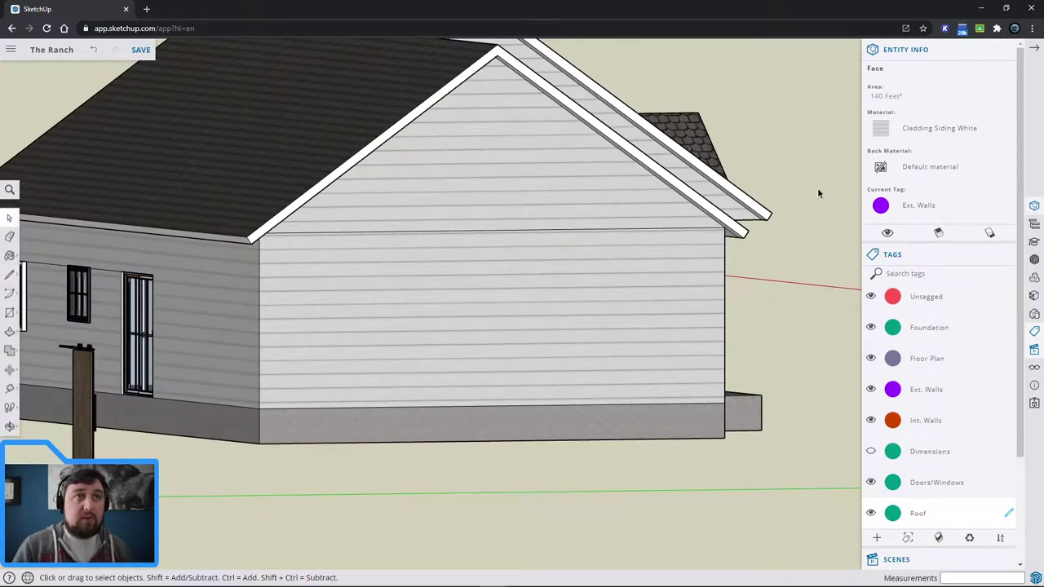
left_click(628, 204)
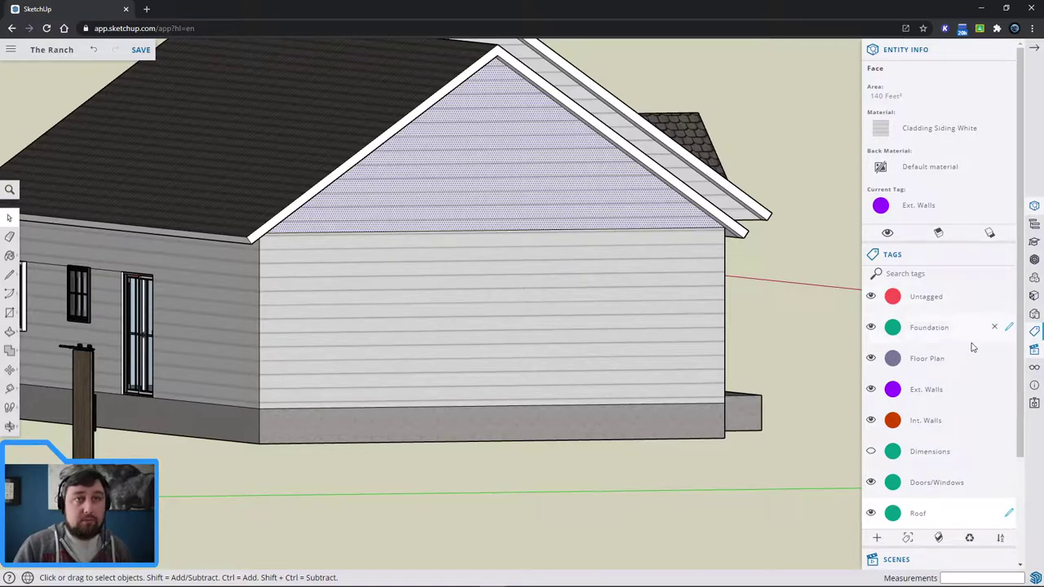
double_click(925, 461)
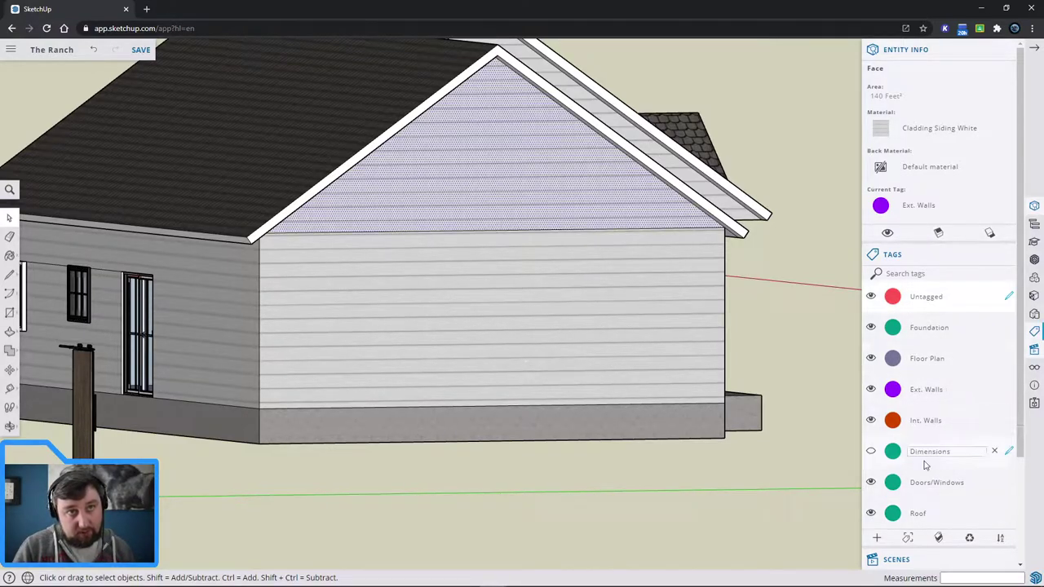
left_click(870, 514)
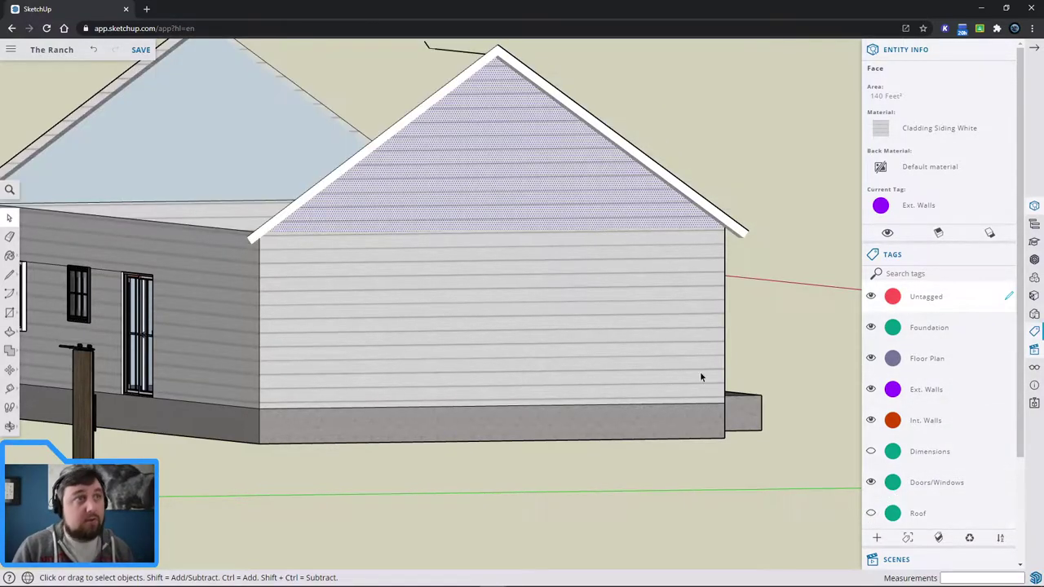
Select both gable triangles with their trim and leftover roof edges, and assign them to the Roof tag.
left_click(703, 102)
middle_click_drag(710, 97, 780, 157)
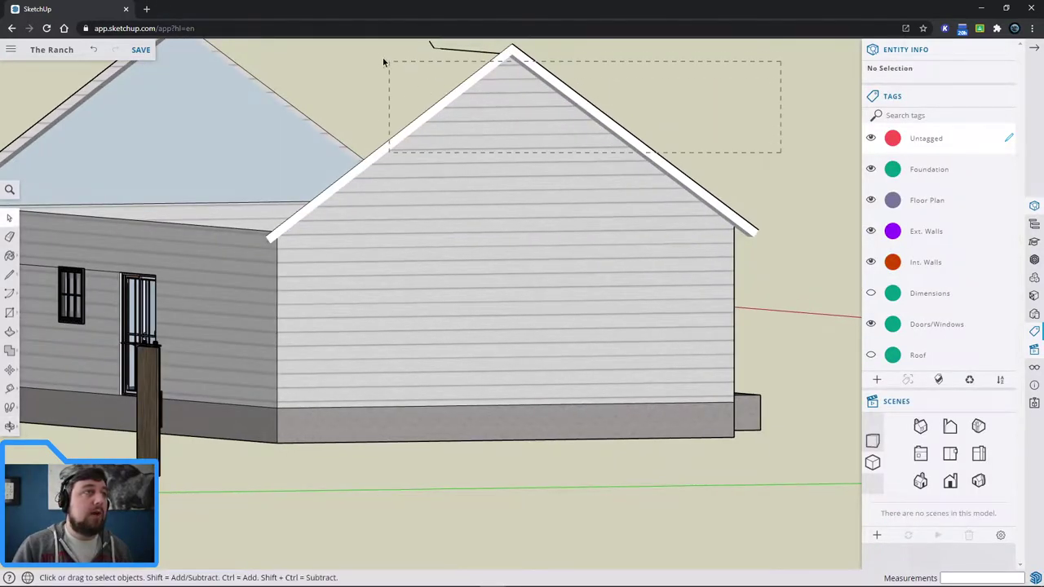
left_click_drag(383, 62, 380, 57)
middle_click_drag(661, 79, 740, 231, "shift")
left_click_drag(123, 111, 112, 106)
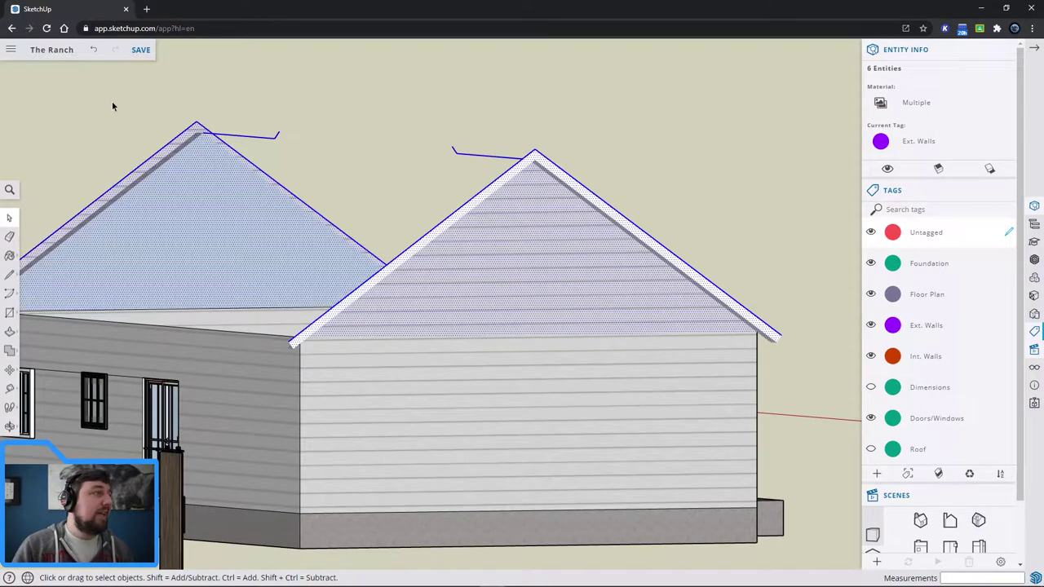
left_click(923, 141)
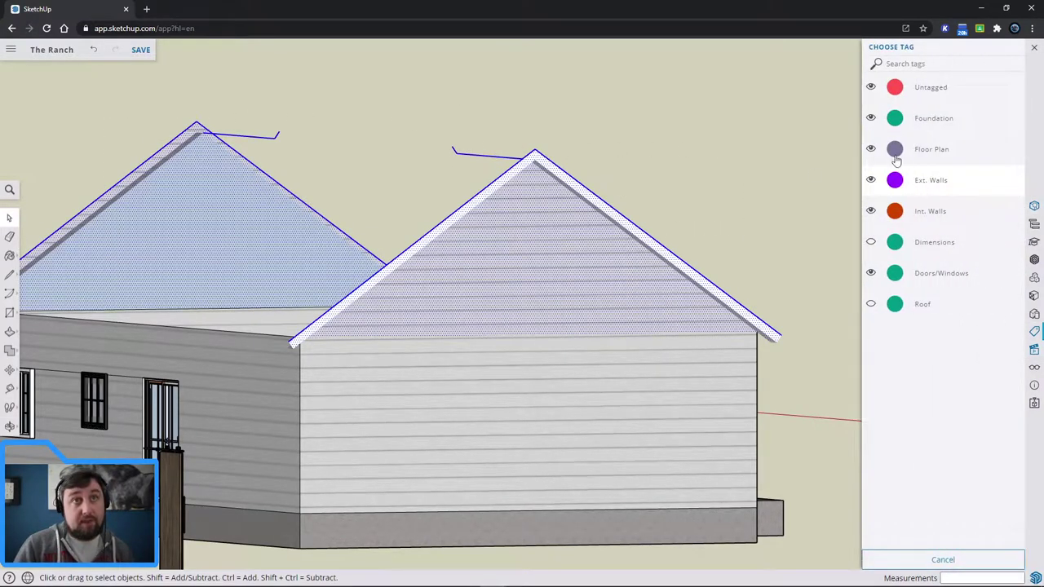
left_click(924, 305)
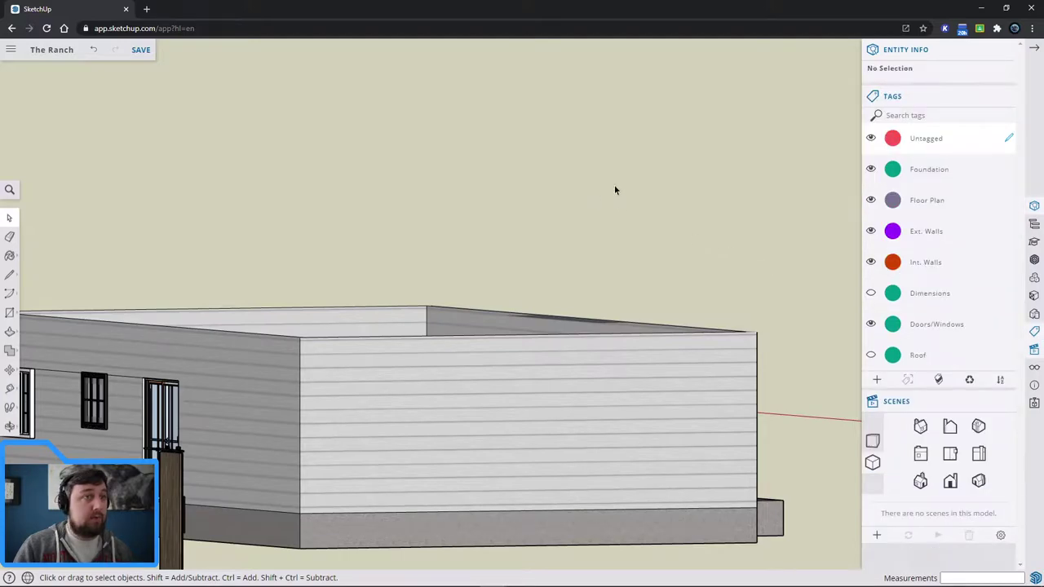
Assign the leftover face on top of the front exterior wall above the entry door to the Roof tag.
middle_click_drag(598, 168, 524, 252)
left_click(512, 256)
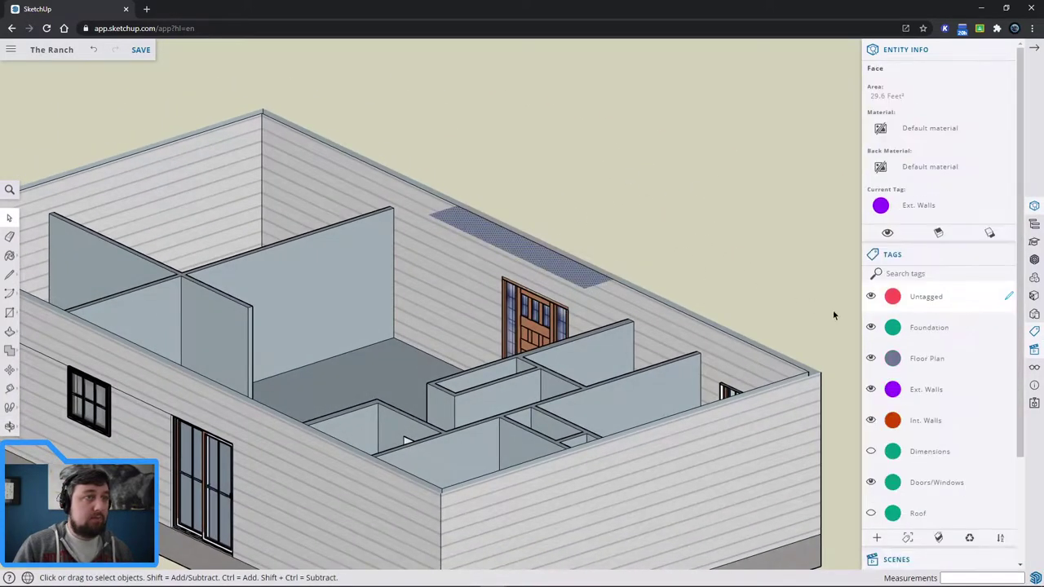
left_click(921, 209)
left_click(922, 305)
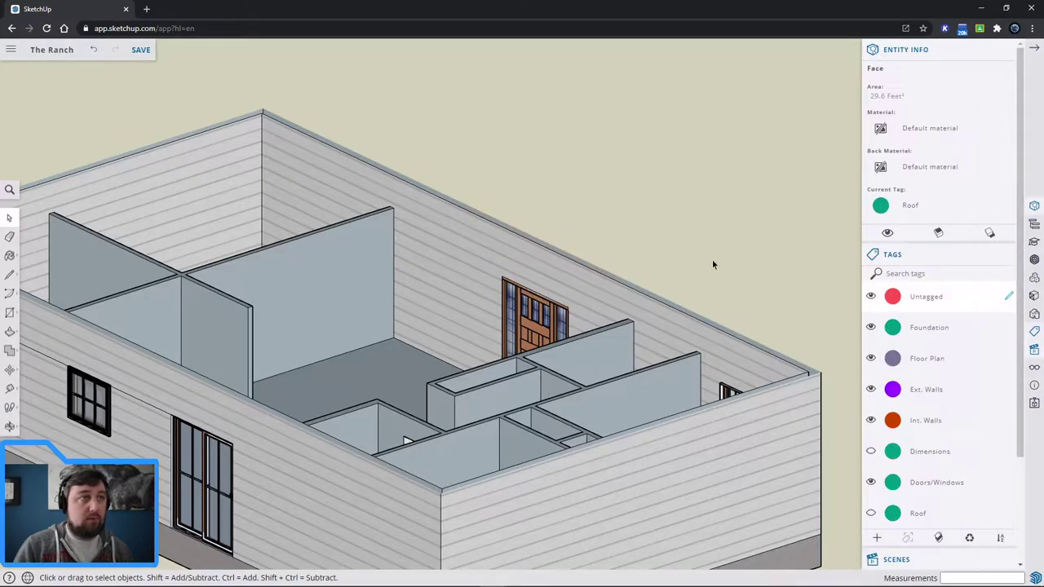
left_click(688, 210)
Make Int. Walls the active tag and draw a 2' vertical line from the partition beside the sliding door to the exterior wall's top edge.
middle_click_drag(688, 210, 552, 245)
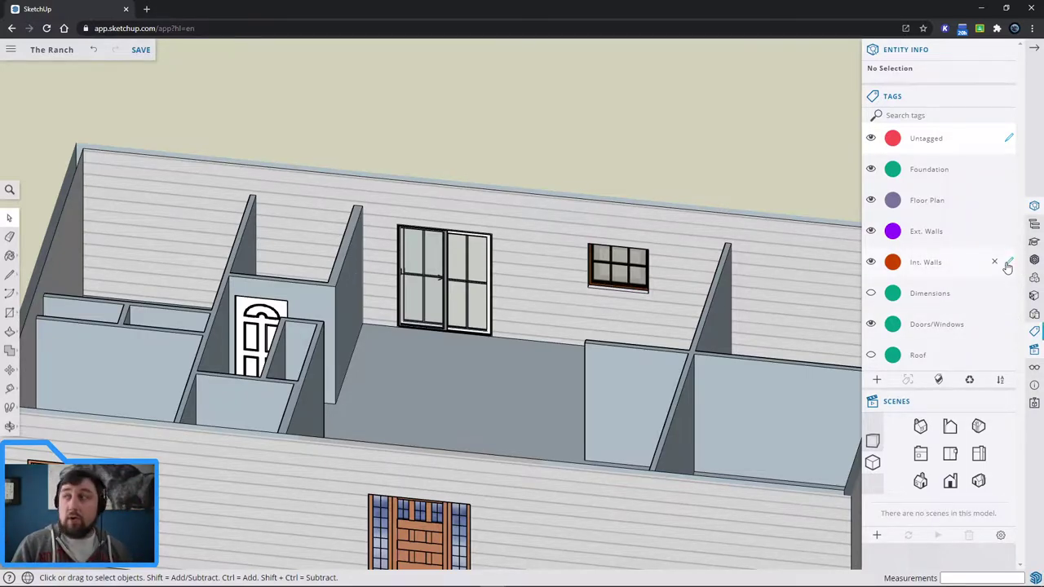
left_click(1008, 264)
key("l")
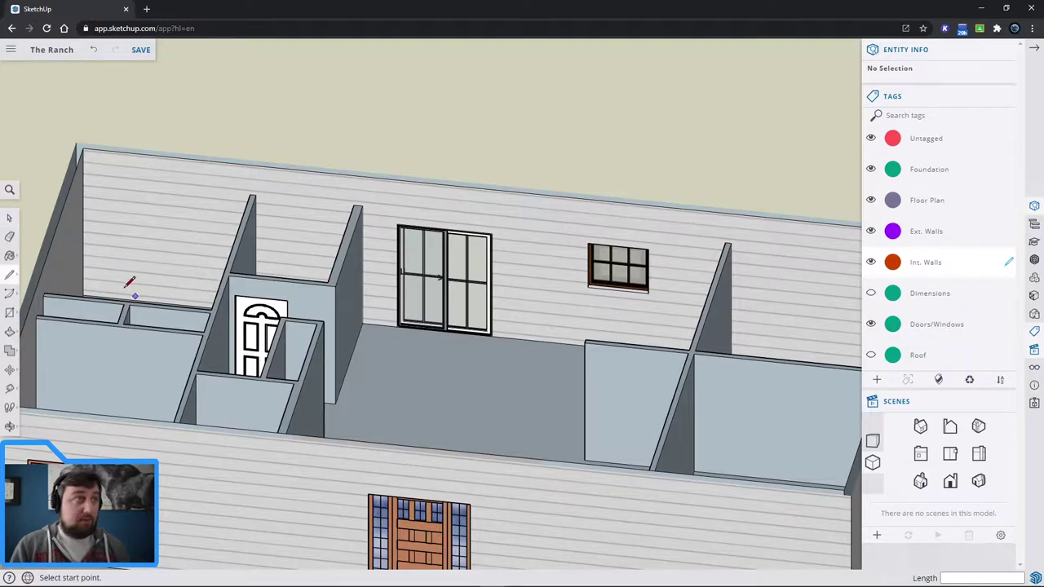
left_click(360, 207)
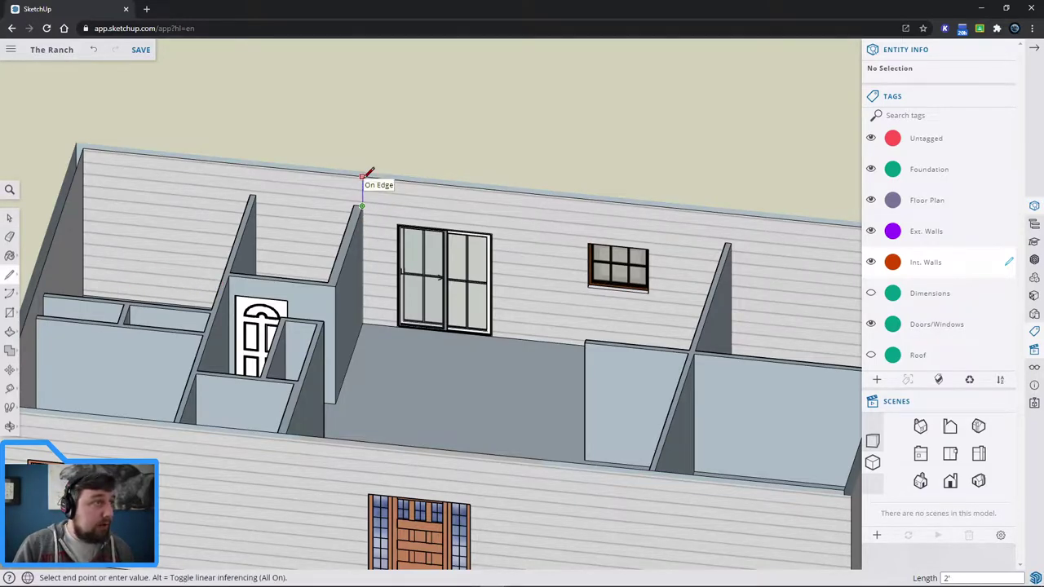
left_click(363, 174)
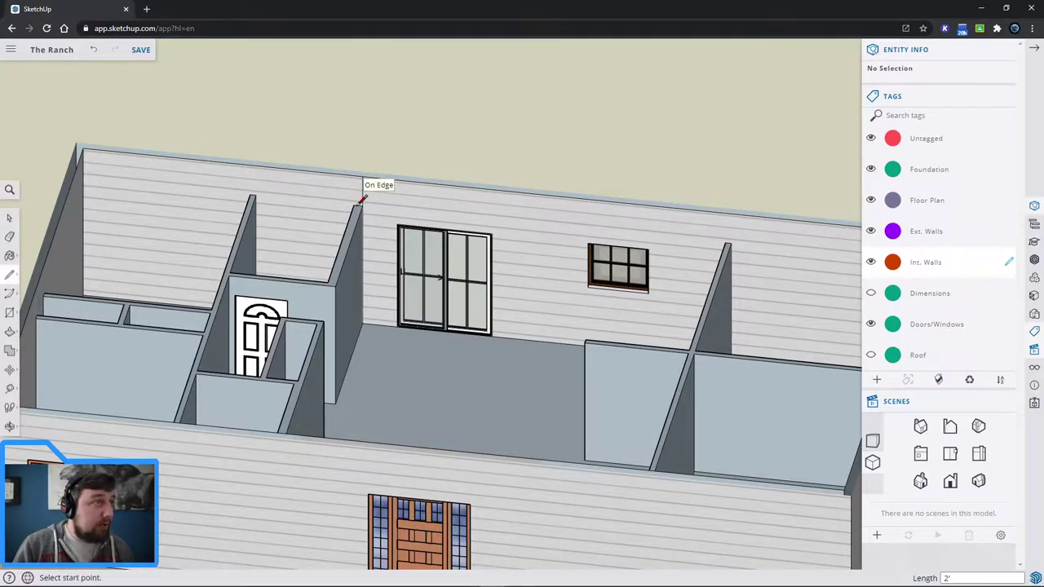
Draw two 2' vertical lines from the top corners of the partition beside the window to the rear exterior wall's top edge.
left_click(726, 242)
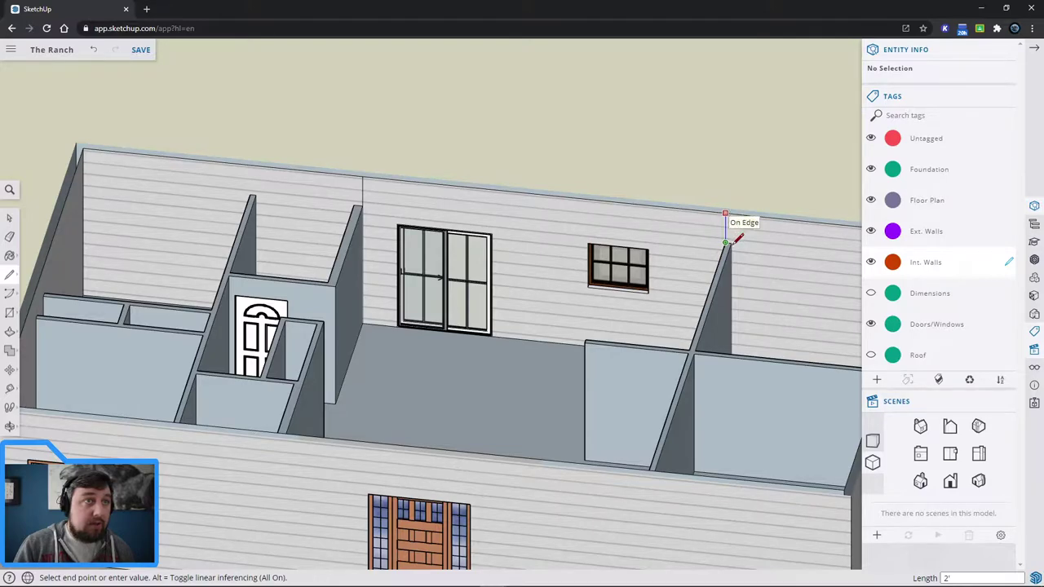
key("Escape")
left_click(730, 242)
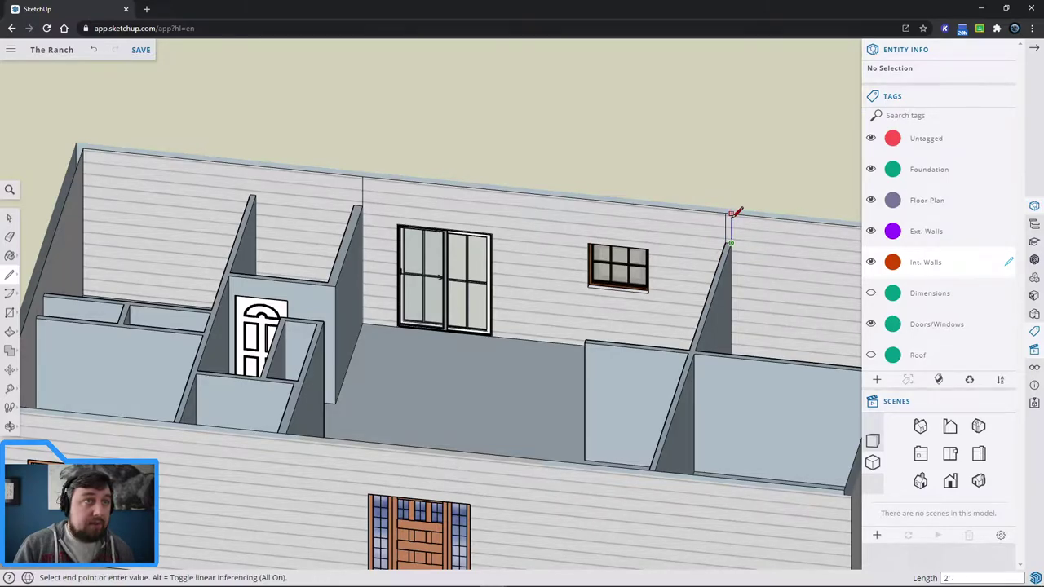
left_click(730, 213)
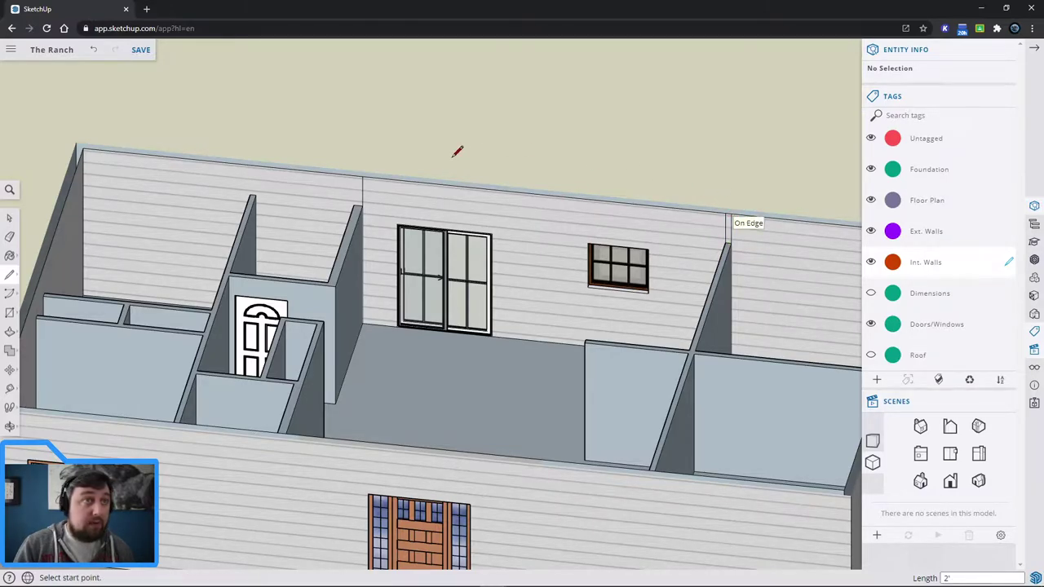
Draw the second 2' line above the sliding-door partition and both lines above the next partition, up to the rear wall's top edge.
left_click(356, 205)
left_click(354, 174)
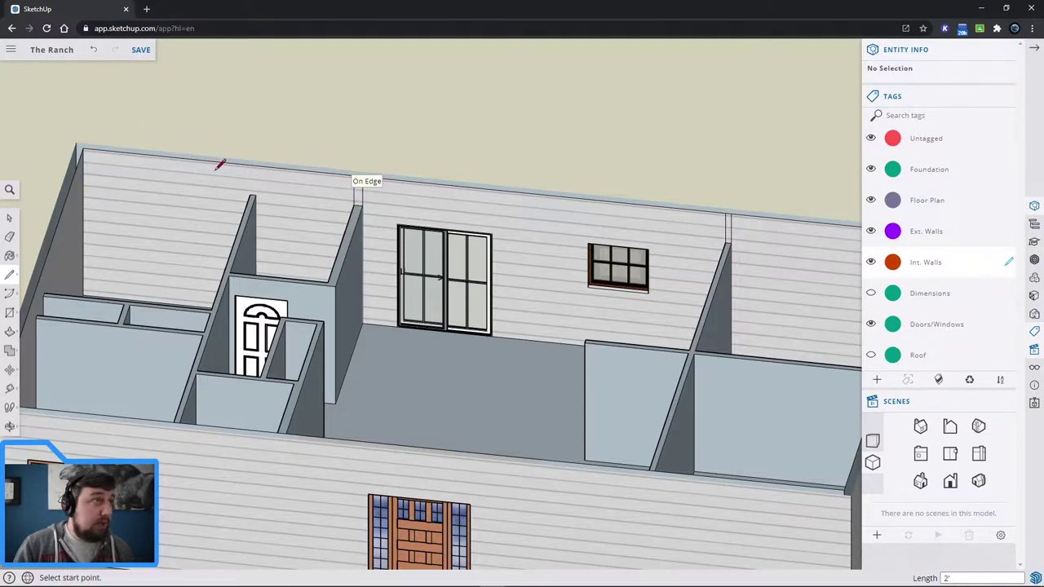
left_click(255, 194)
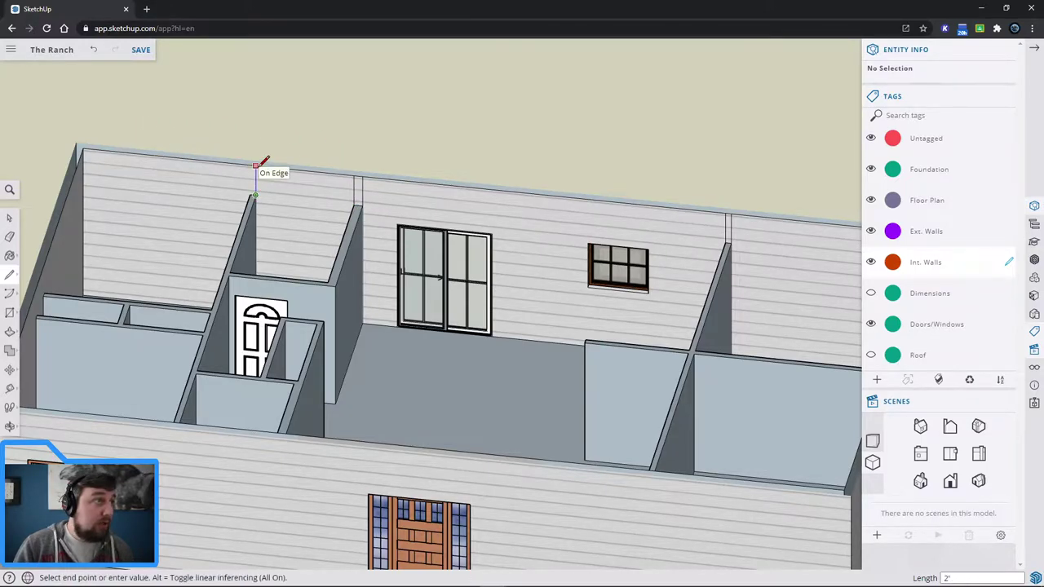
left_click(255, 172)
left_click(250, 194)
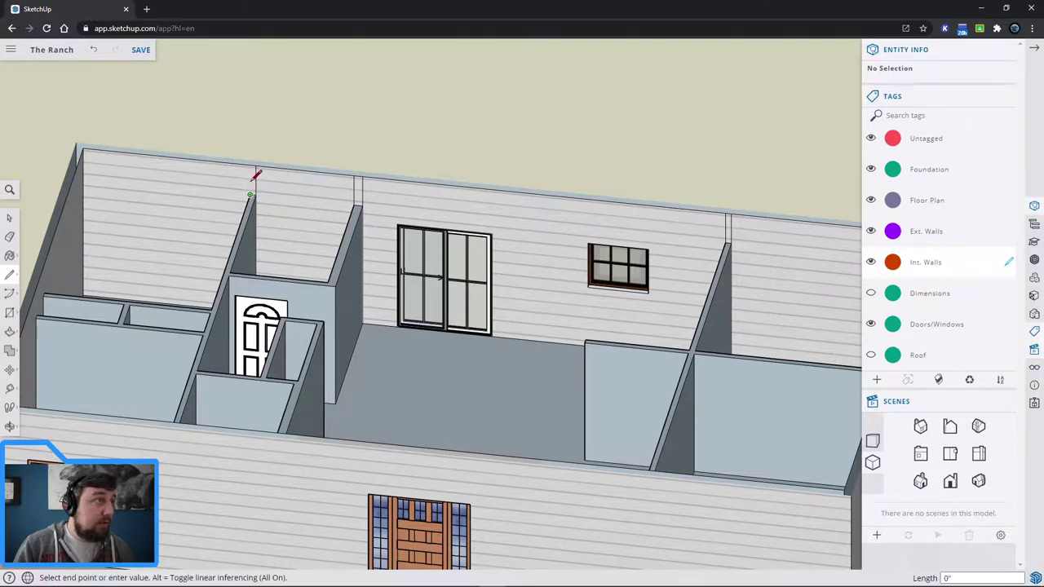
left_click(252, 169)
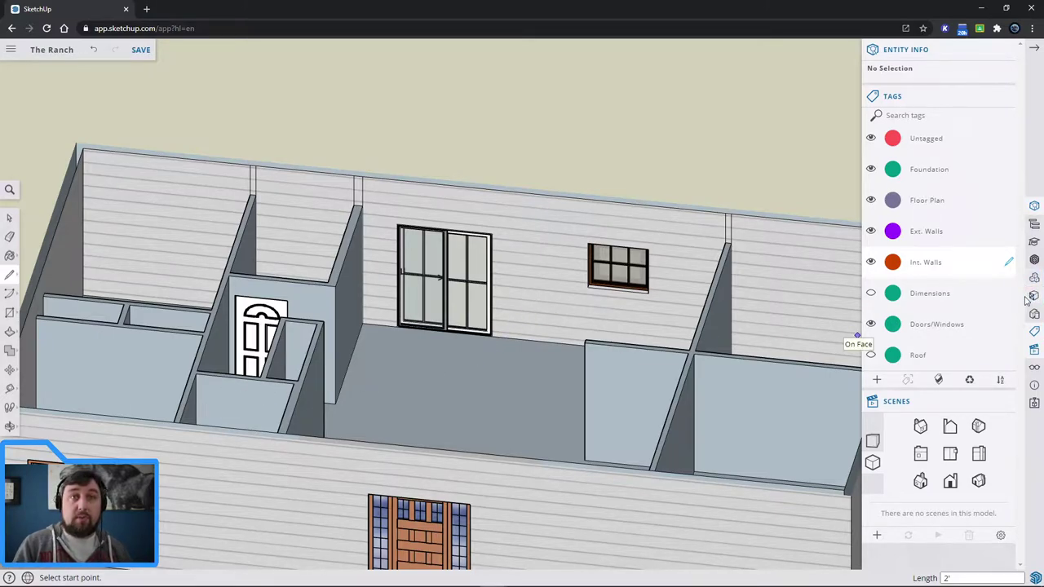
Paint the main room's section of the rear exterior wall with the light pink material from the model's materials.
left_click(1034, 296)
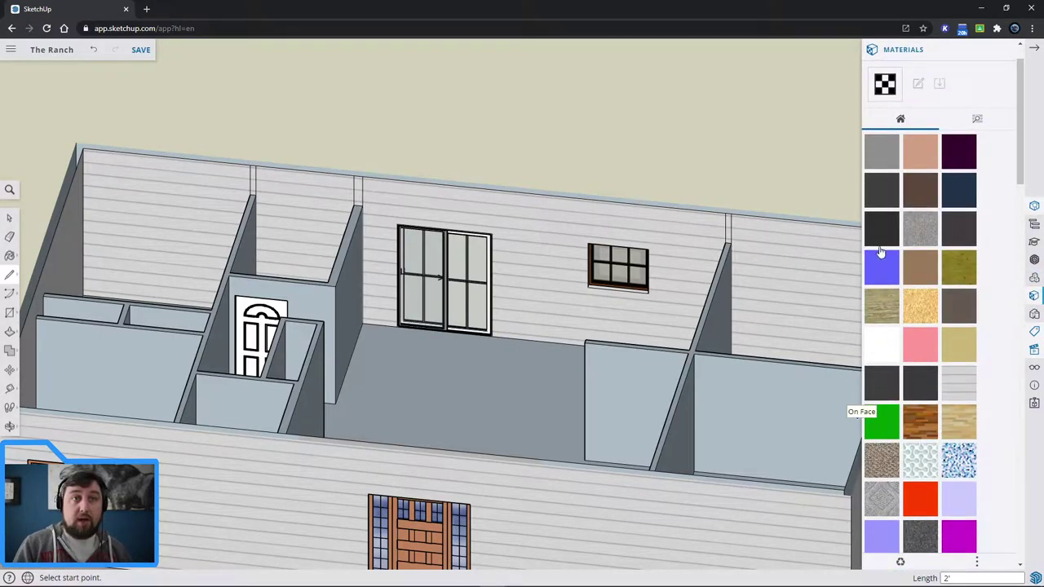
scroll(951, 463, "down", 2)
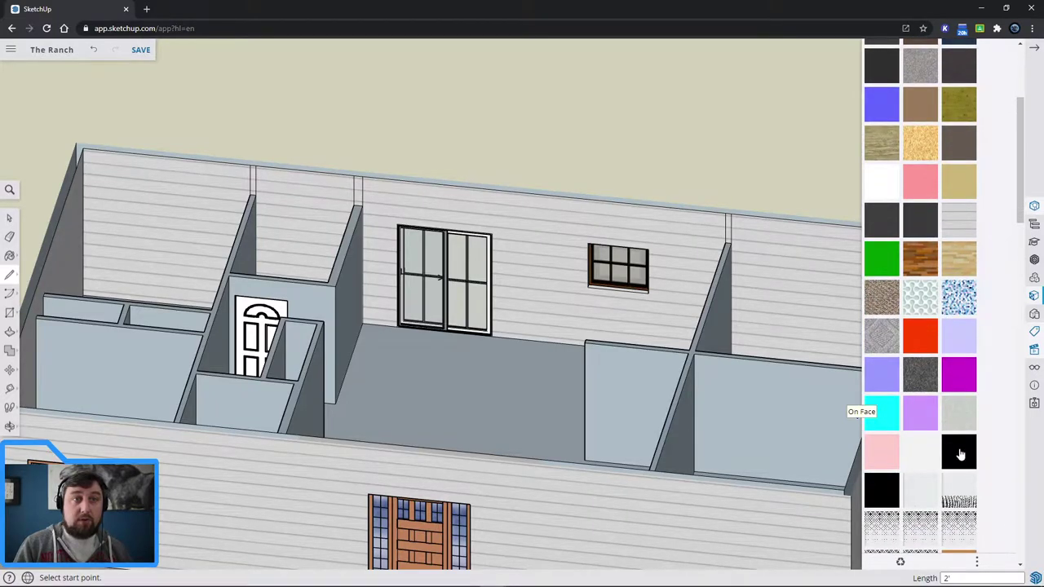
scroll(960, 454, "down", 1)
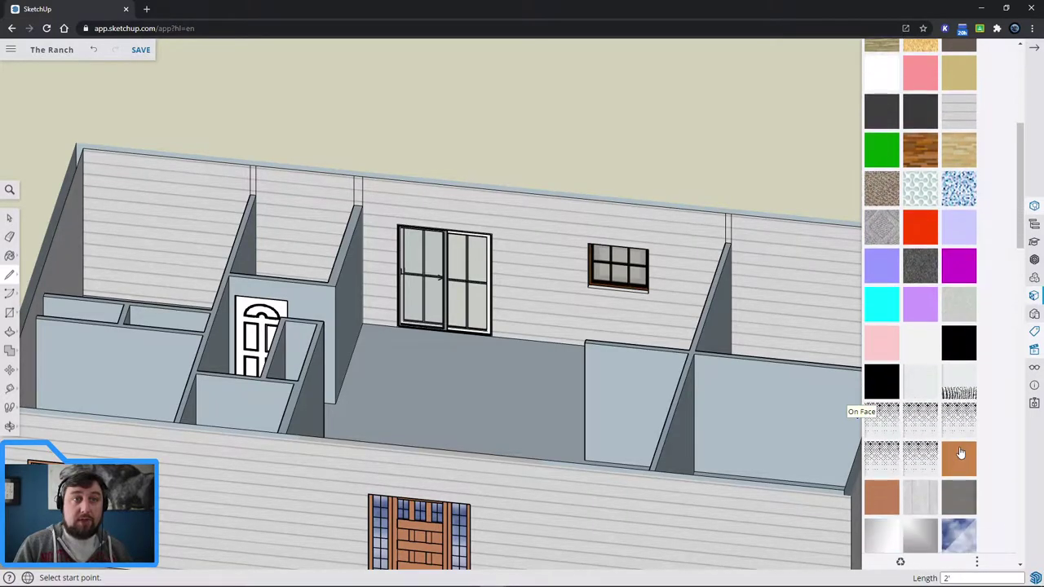
left_click(877, 349)
left_click(557, 269)
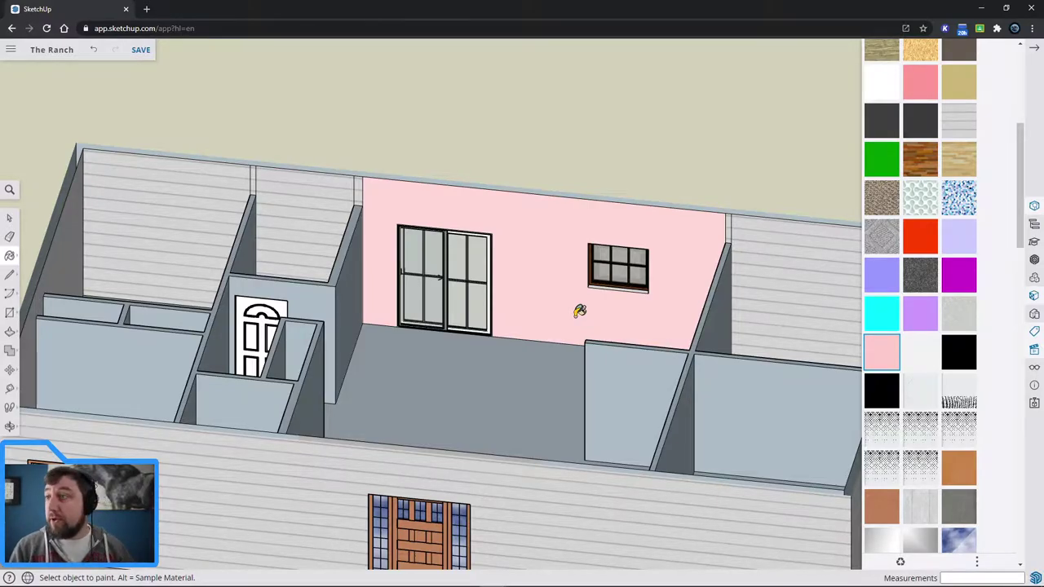
Paint the room-facing sides of the two partitions beside the sliding door and the window in the same light pink.
left_click(346, 293)
middle_click_drag(353, 268, 319, 252)
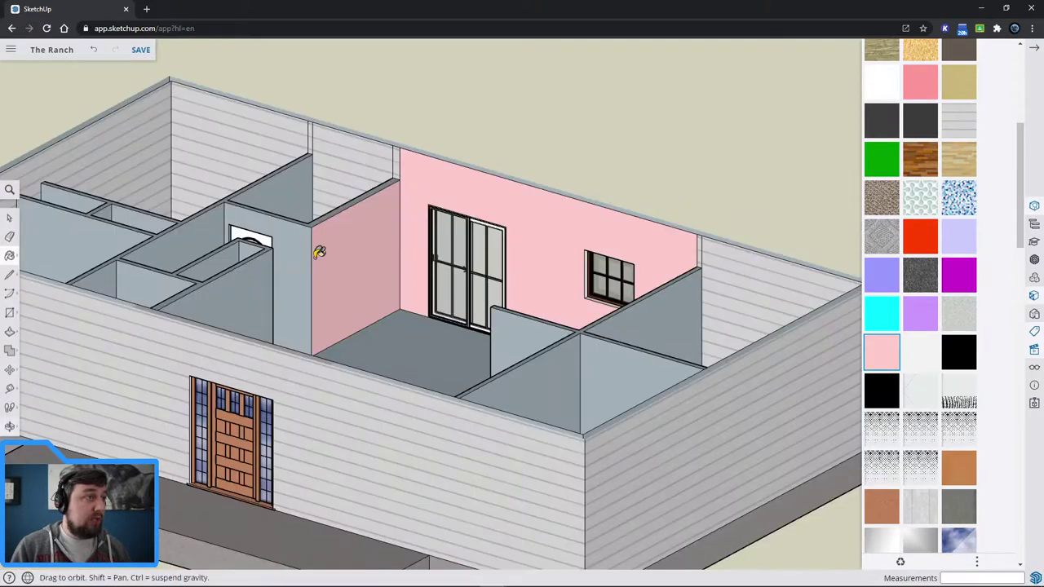
mouse_move(392, 299)
middle_mouse_down()
mouse_move(517, 333)
mouse_move(718, 312)
middle_mouse_up()
left_click(684, 259)
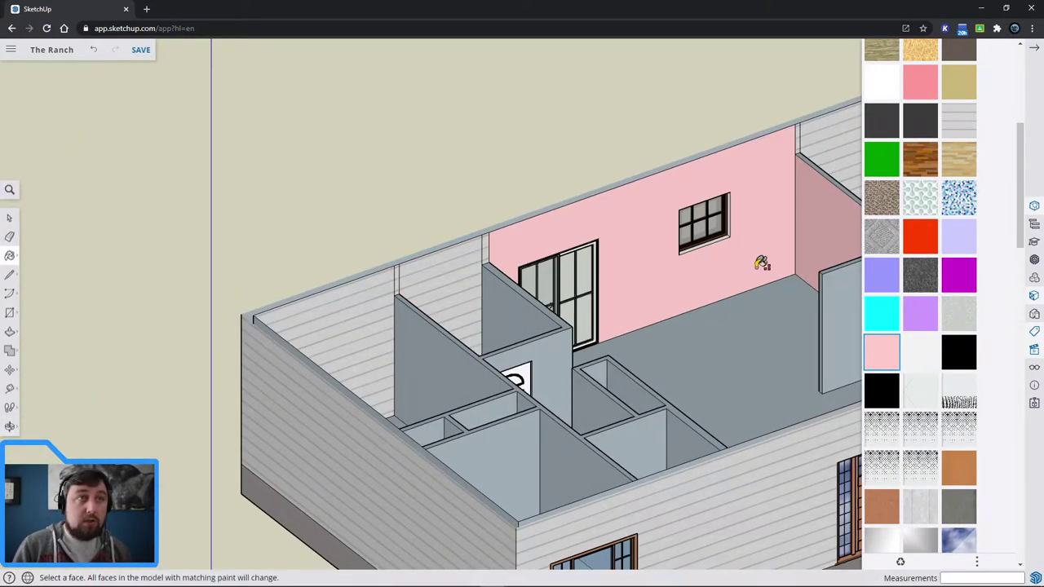
Paint the tile-side face of the short free-ending partition in the same light pink as the adjoining walls.
mouse_move(758, 264)
middle_mouse_down()
mouse_move(408, 156)
mouse_move(721, 233)
mouse_move(739, 203)
mouse_move(407, 247)
middle_mouse_up()
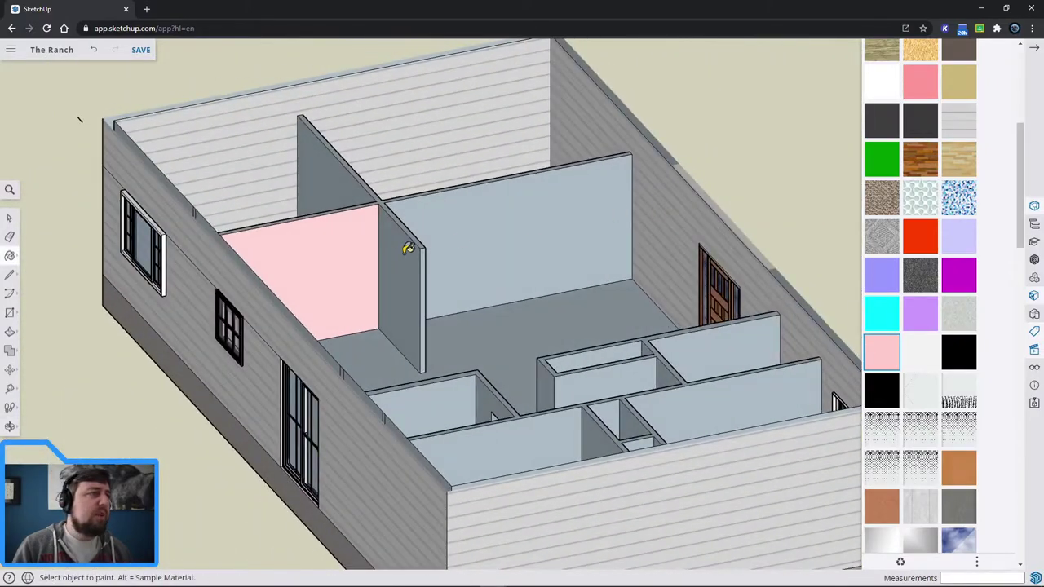
left_click(408, 247)
middle_click_drag(473, 286, 572, 257)
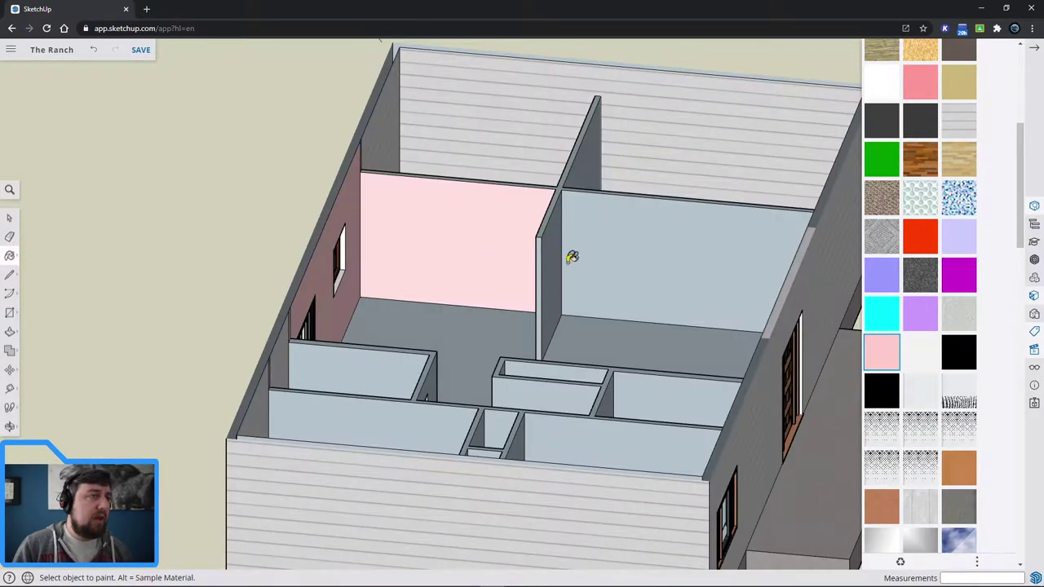
middle_click_drag(558, 222, 558, 311)
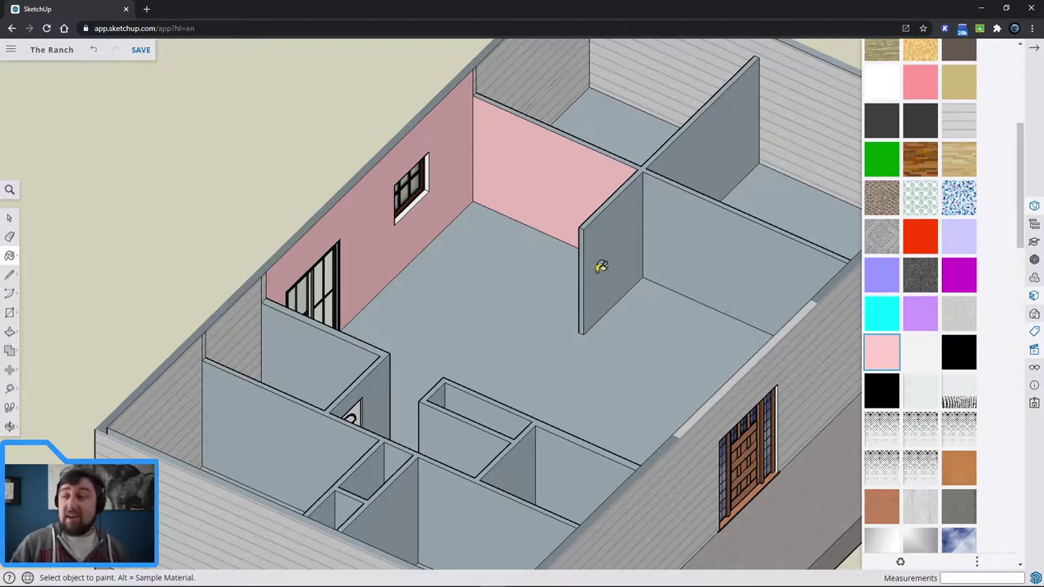
mouse_move(563, 288)
middle_mouse_down()
mouse_move(363, 352)
mouse_move(490, 293)
mouse_move(384, 385)
middle_mouse_up()
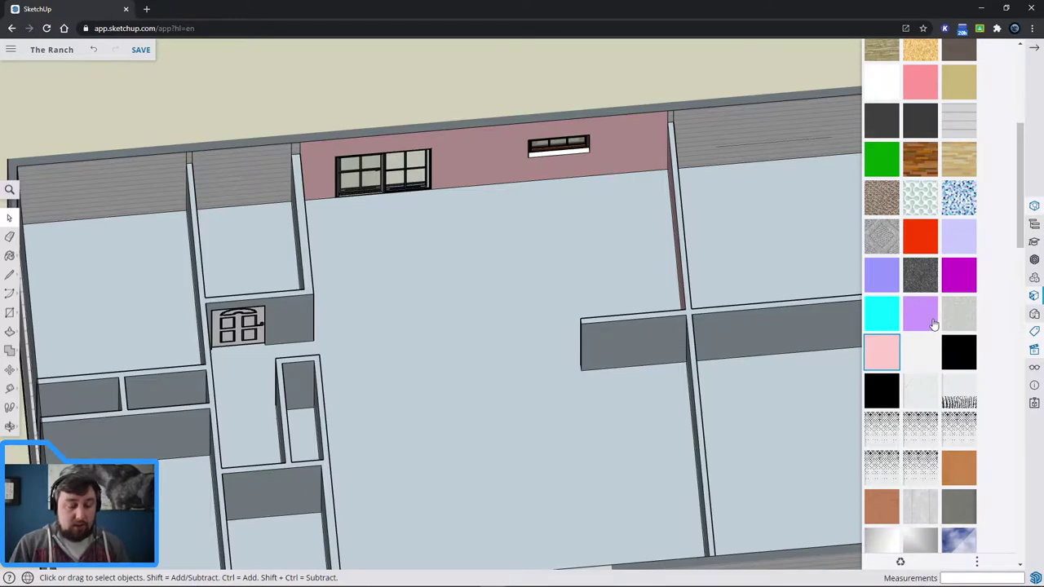
Draw two connected floor lines, about 6' 7" and 7' 7" long, from the short partition's end corner to the sliding door's near corner.
key("l")
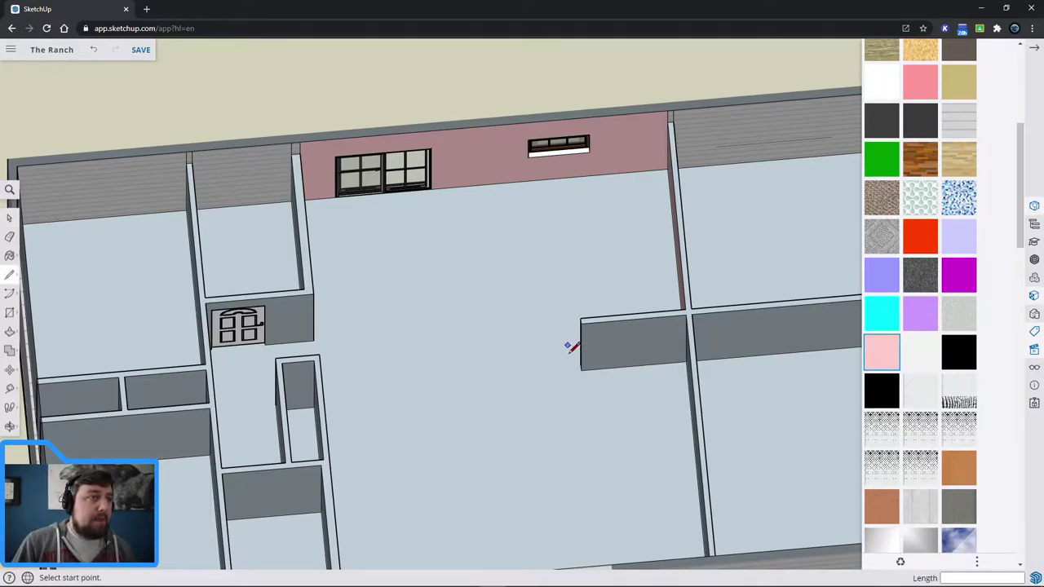
scroll(582, 364, "up", 5)
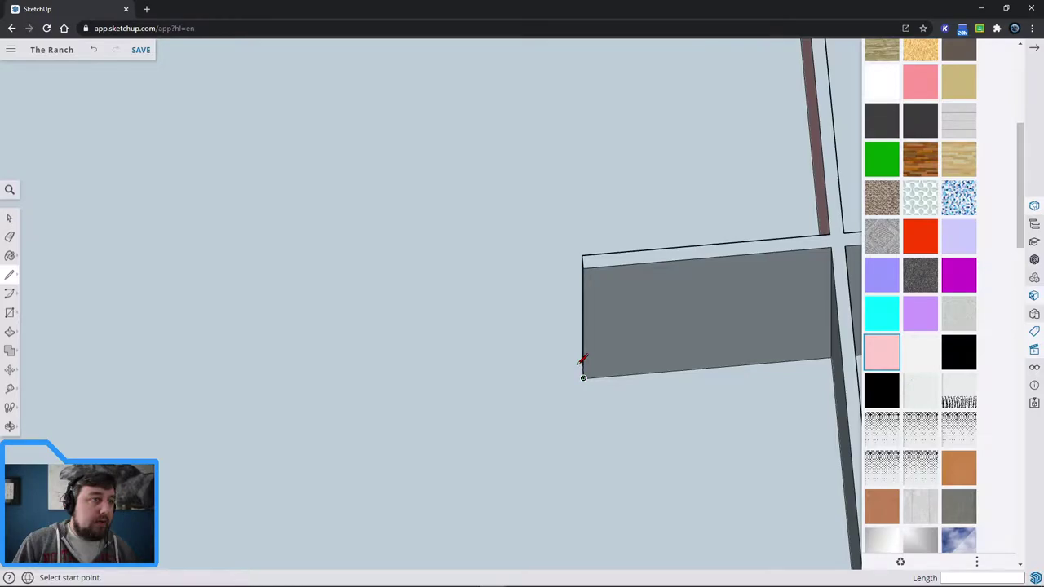
middle_click_drag(582, 363, 648, 375)
left_click(581, 348)
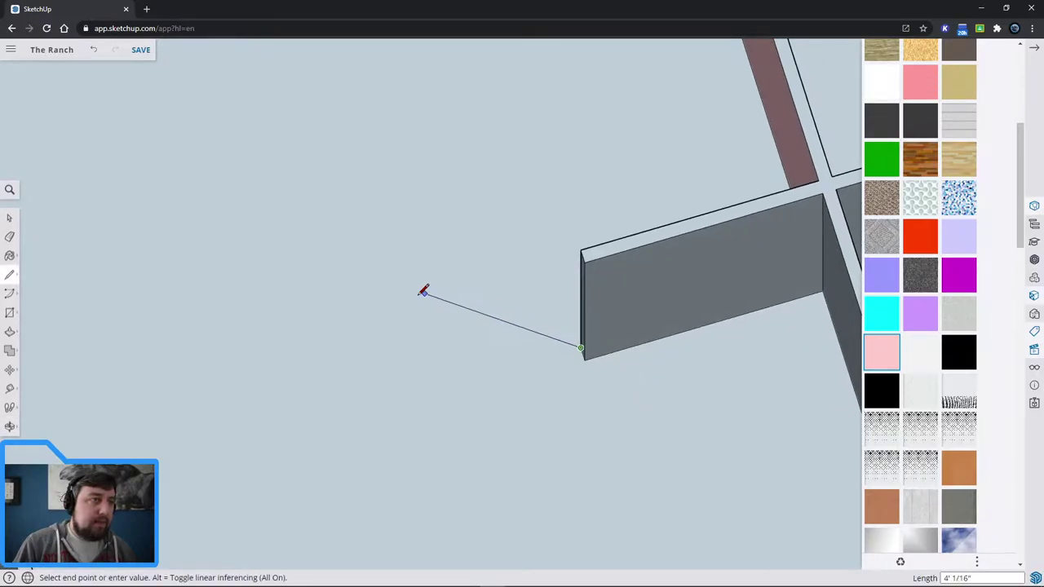
middle_click_drag(408, 292, 415, 396)
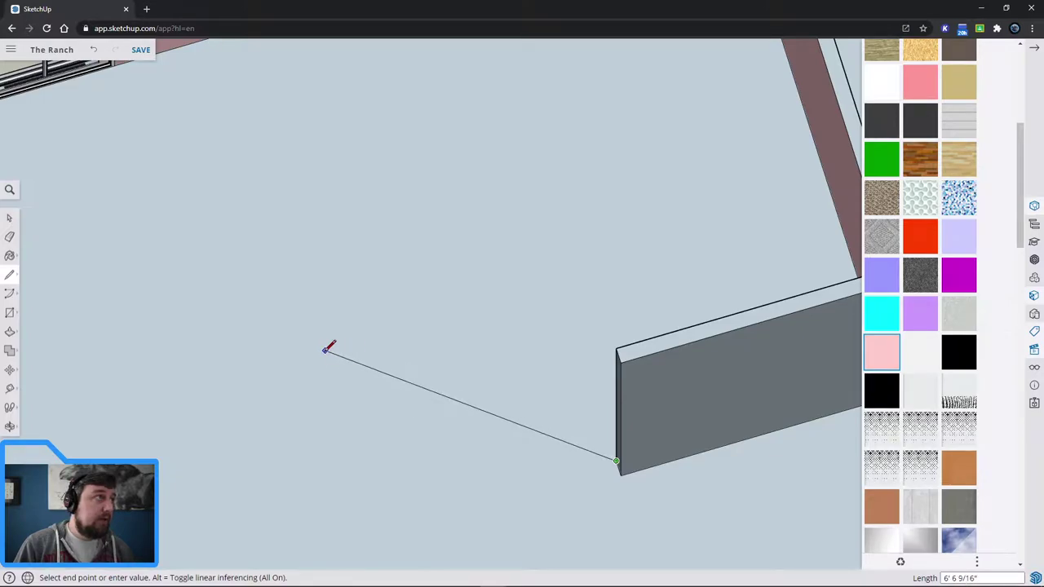
left_click(324, 351)
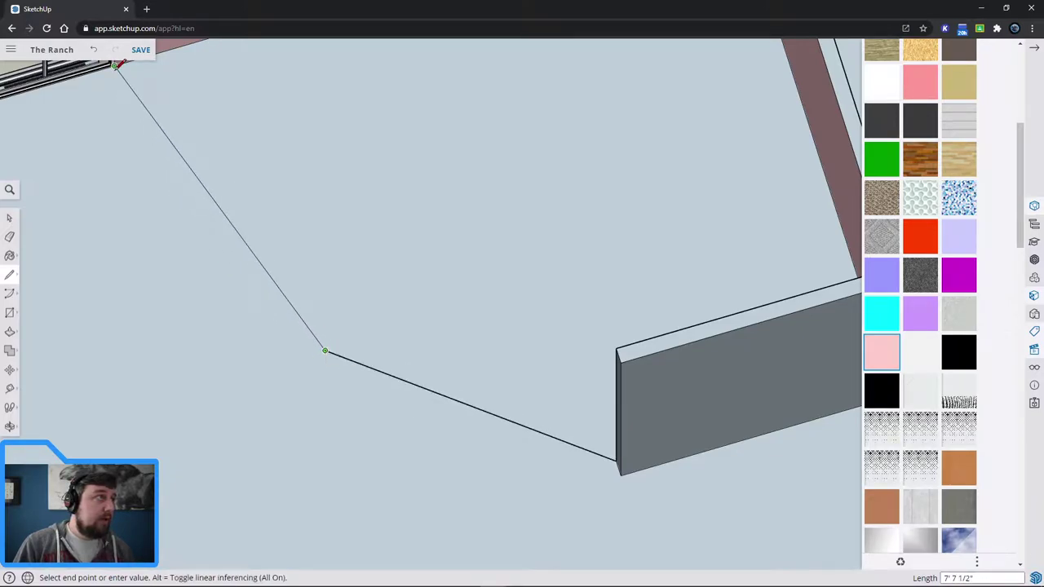
left_click(127, 84)
scroll(587, 203, "down", 3)
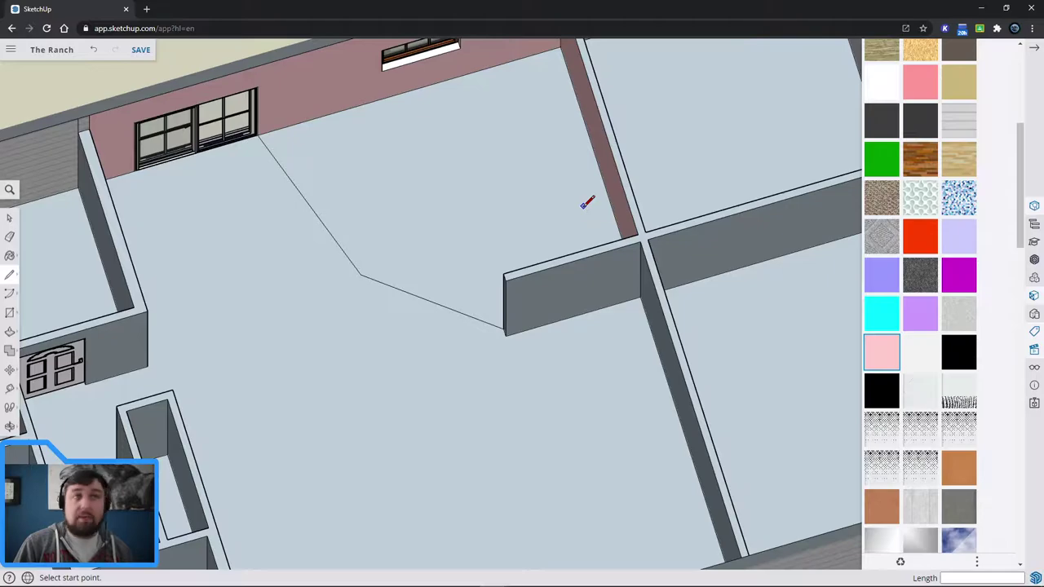
mouse_move(503, 200)
middle_mouse_down()
mouse_move(449, 237)
mouse_move(424, 299)
mouse_move(475, 154)
mouse_move(534, 179)
middle_mouse_up()
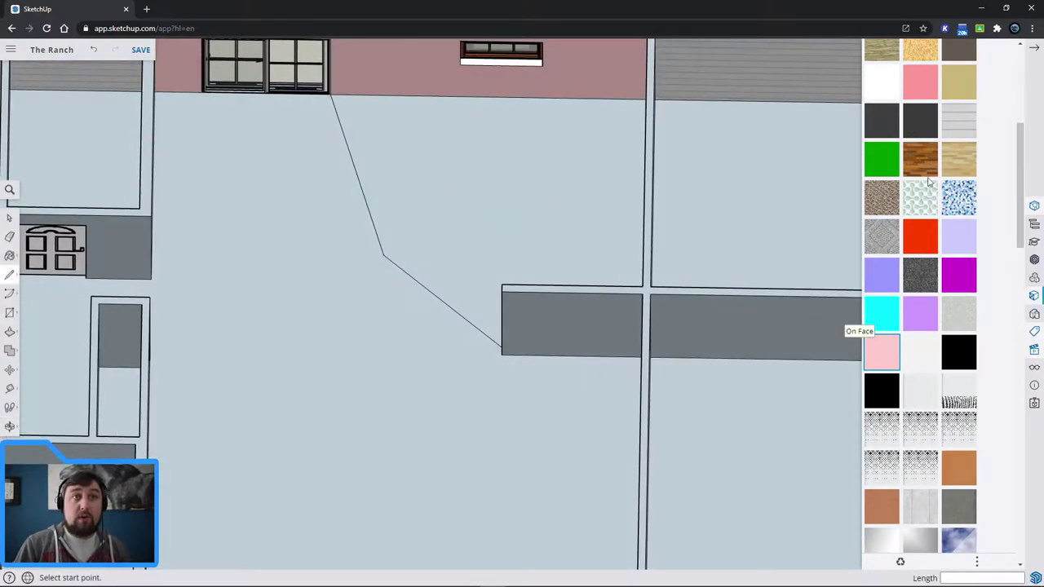
Paint the floor area below the window, bounded by the two new lines, with the Tile Hexagon White material.
scroll(928, 182, "up", 3)
scroll(938, 318, "down", 1)
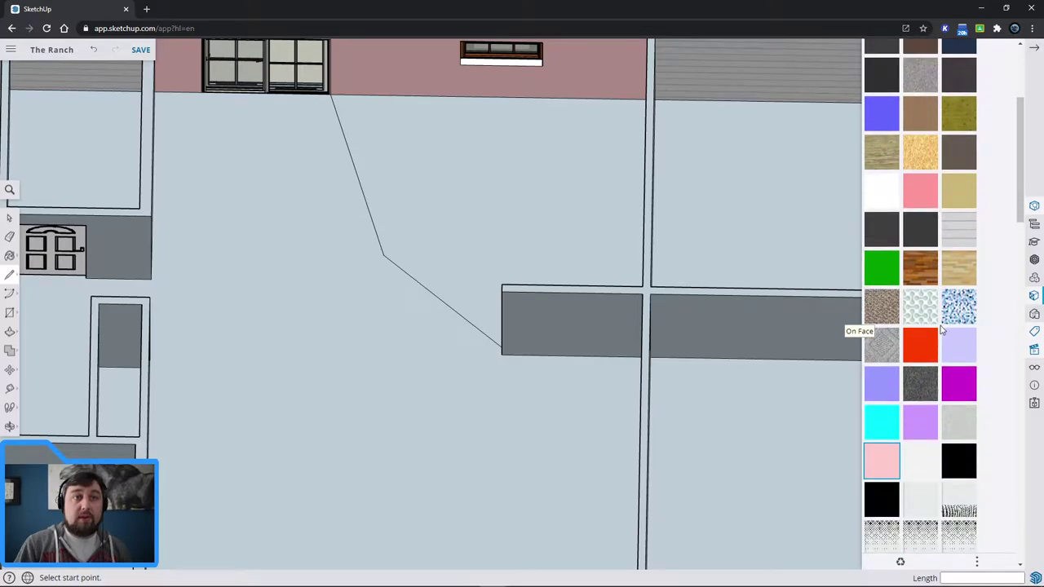
scroll(942, 329, "up", 3)
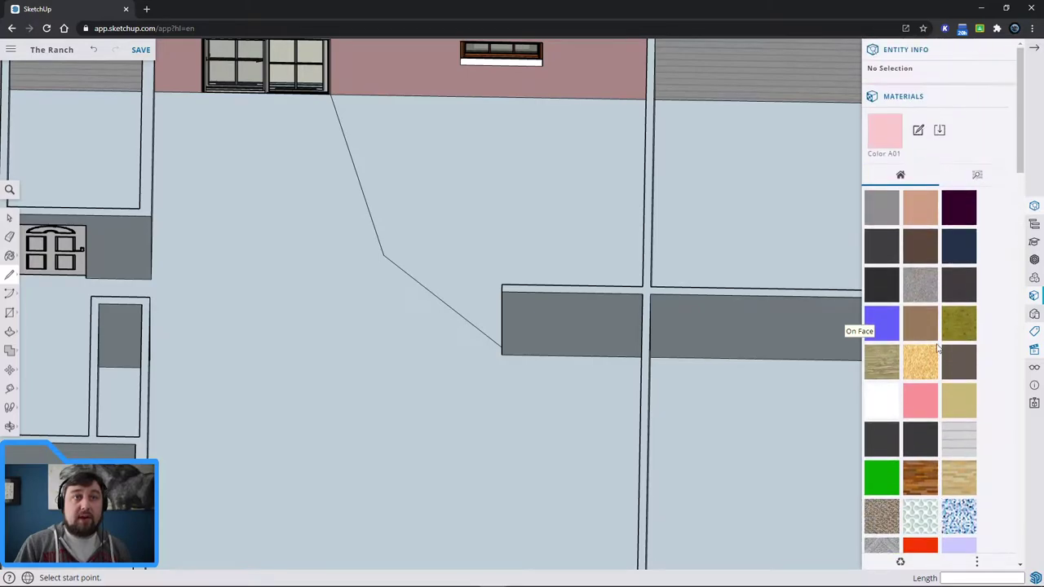
left_click(975, 175)
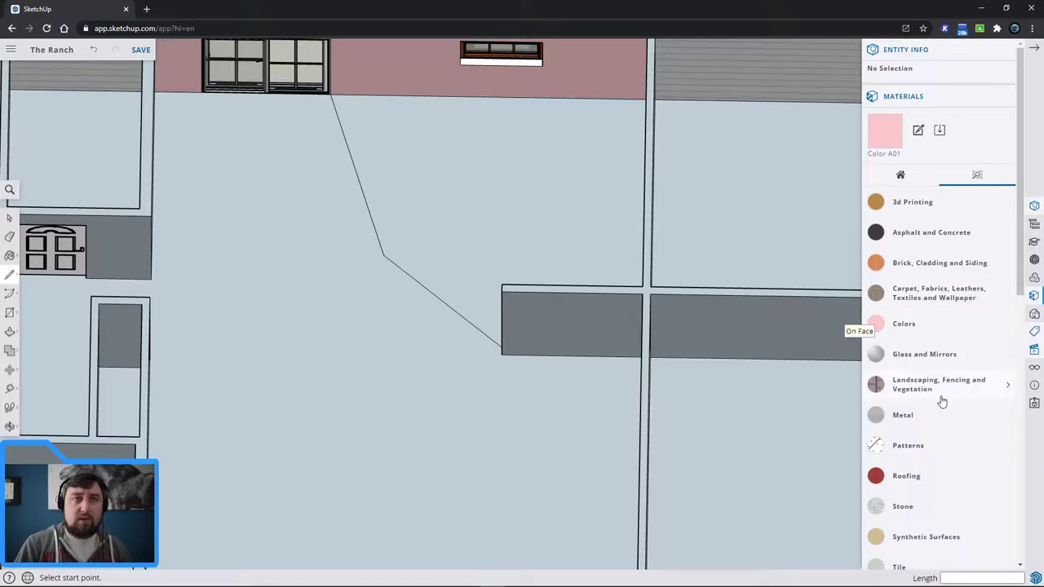
scroll(942, 516, "down", 2)
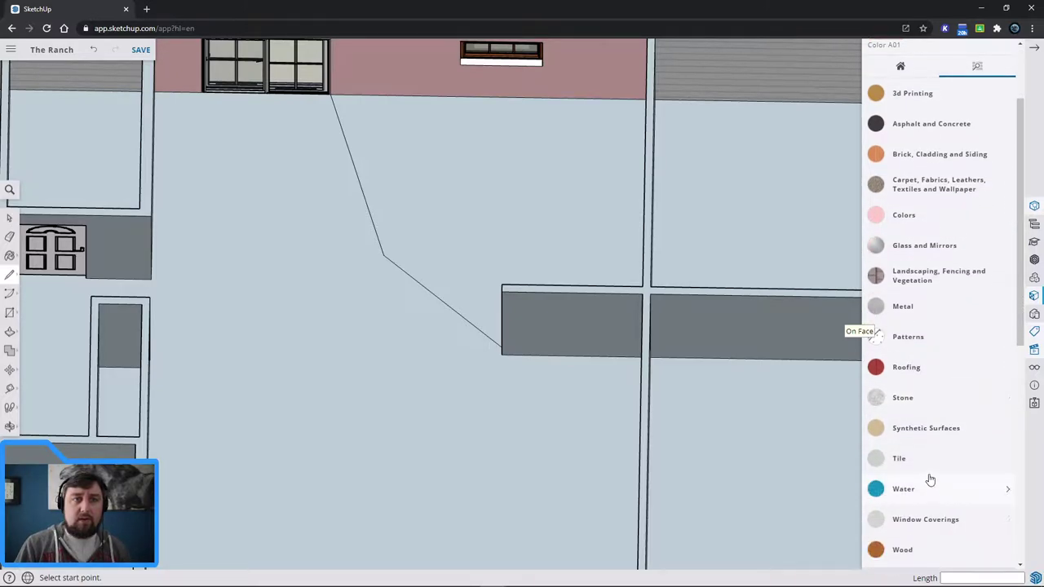
left_click(932, 462)
scroll(963, 487, "down", 3)
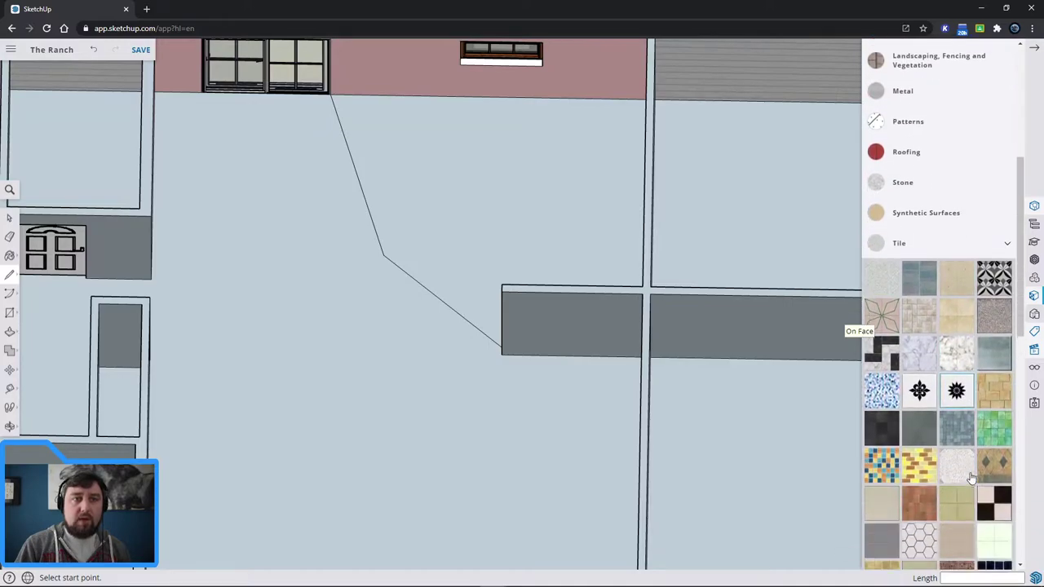
scroll(962, 530, "down", 1)
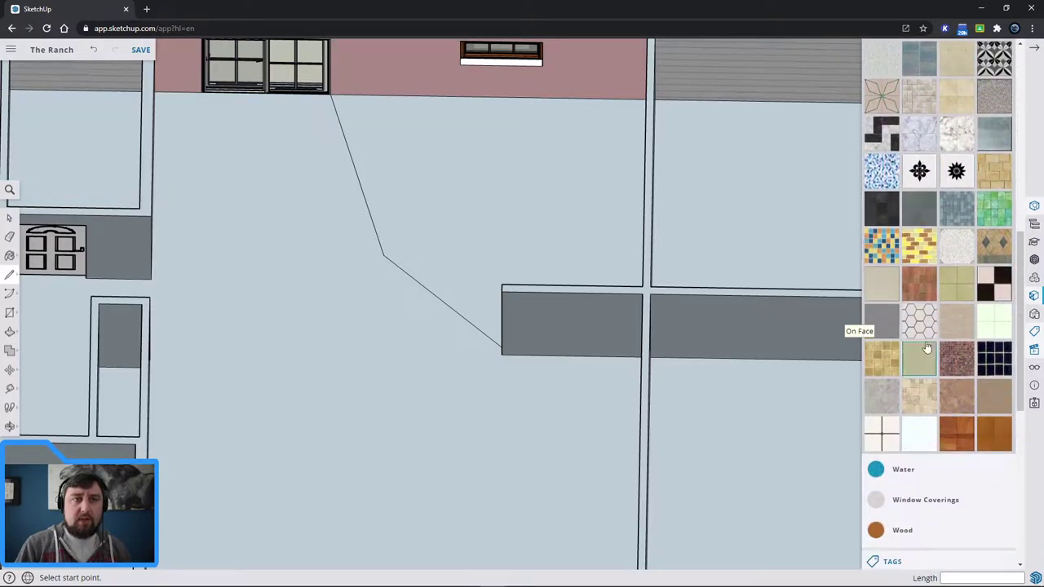
left_click(919, 325)
left_click(557, 213)
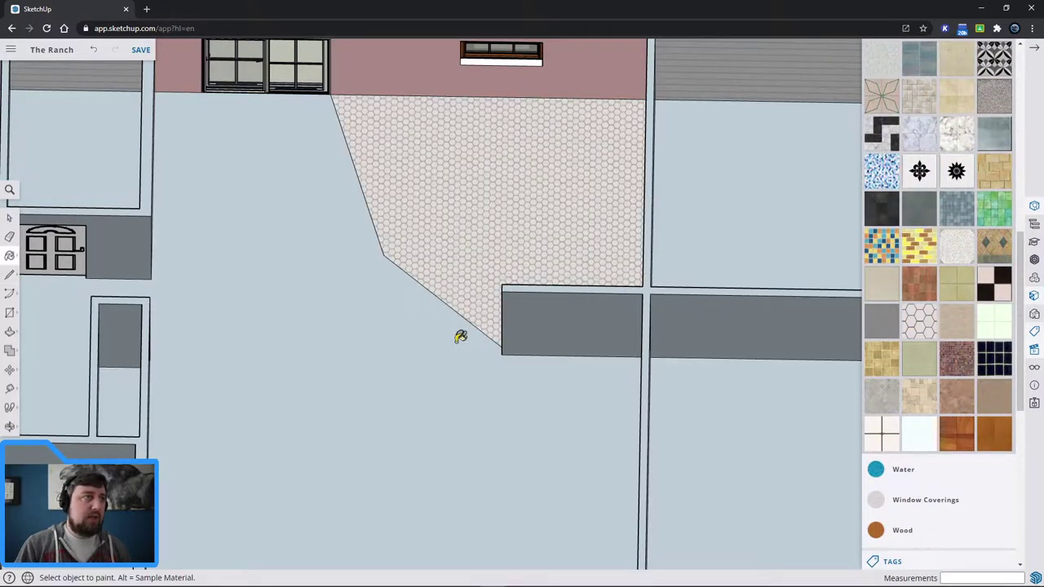
Paint the rest of the main room and hallway floor with a brown parquet material from the Wood collection.
scroll(938, 389, "up", 3)
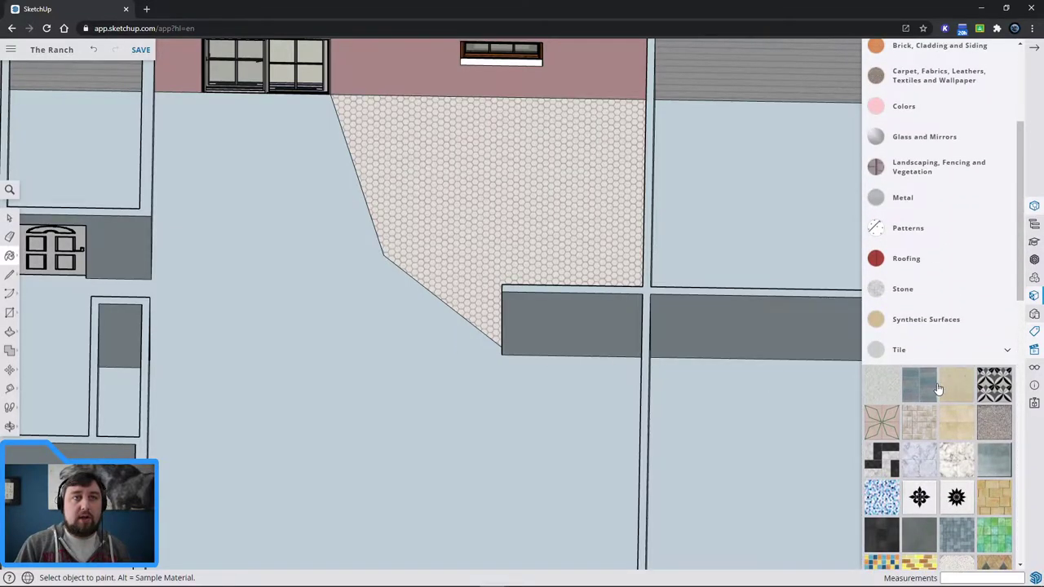
scroll(905, 326, "up", 3)
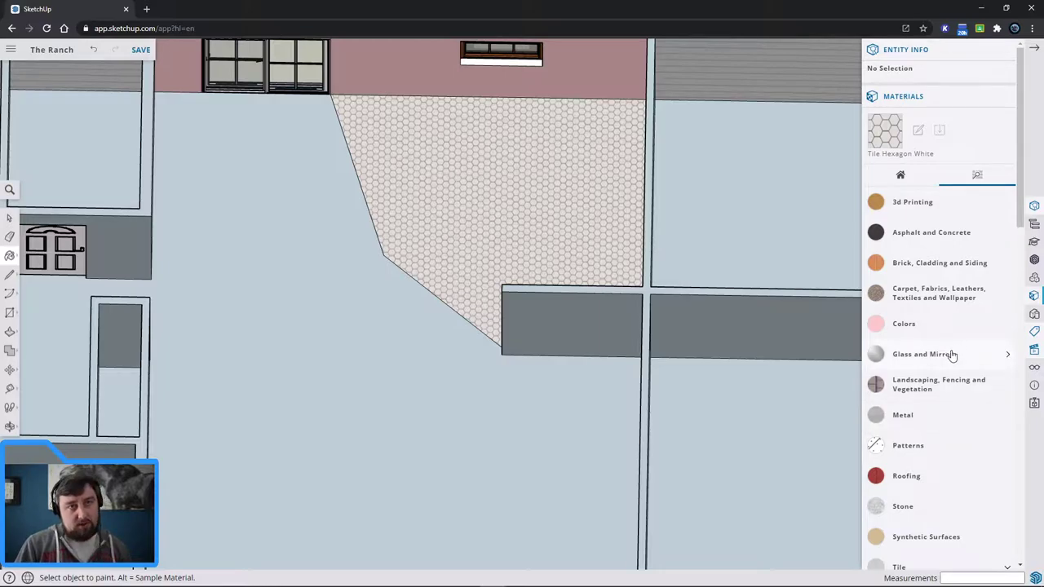
scroll(945, 433, "down", 6)
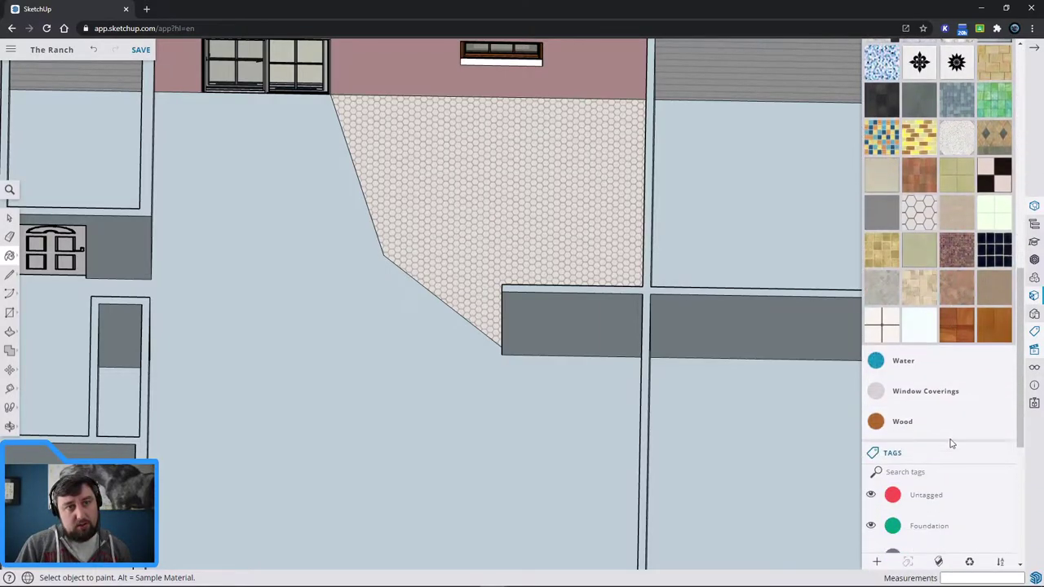
left_click(917, 428)
scroll(942, 489, "down", 3)
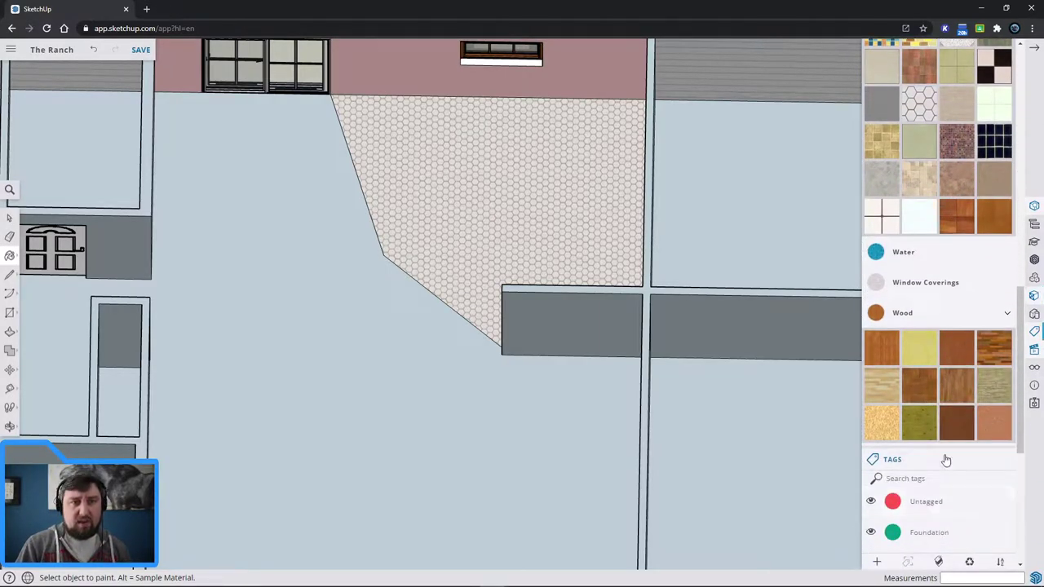
left_click(493, 456)
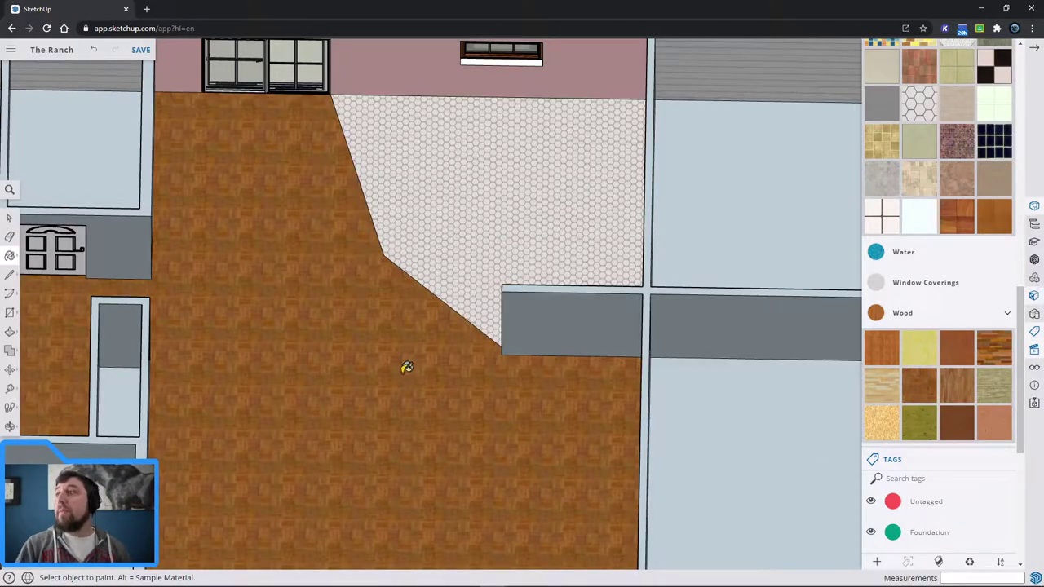
middle_click_drag(340, 318, 373, 334)
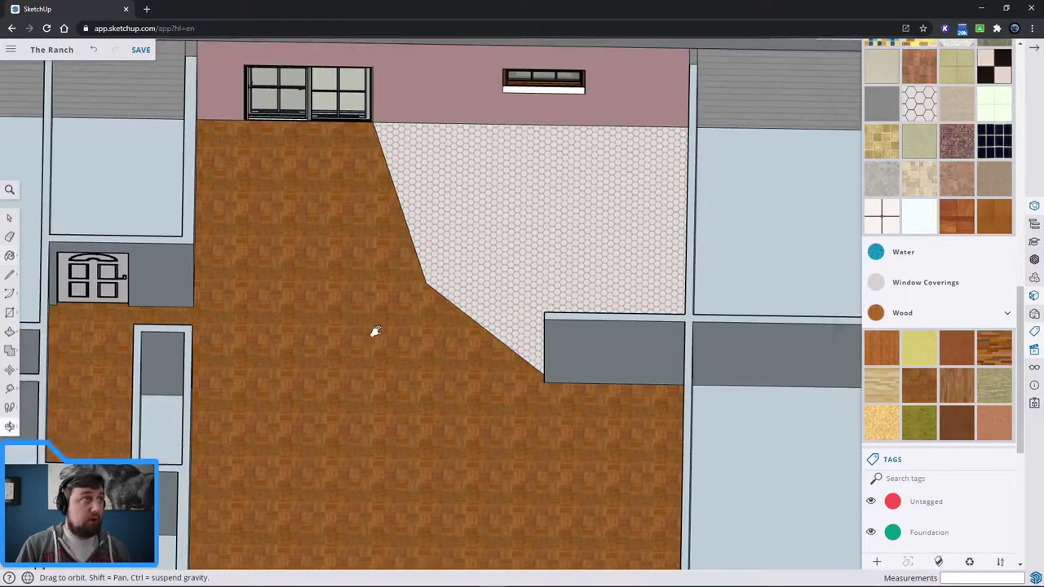
scroll(459, 400, "down", 2)
mouse_move(460, 401)
middle_mouse_down()
mouse_move(360, 329)
mouse_move(249, 307)
mouse_move(496, 435)
mouse_move(597, 449)
mouse_move(560, 396)
mouse_move(527, 389)
mouse_move(427, 443)
mouse_move(268, 385)
mouse_move(589, 366)
mouse_move(447, 372)
mouse_move(279, 271)
middle_mouse_up()
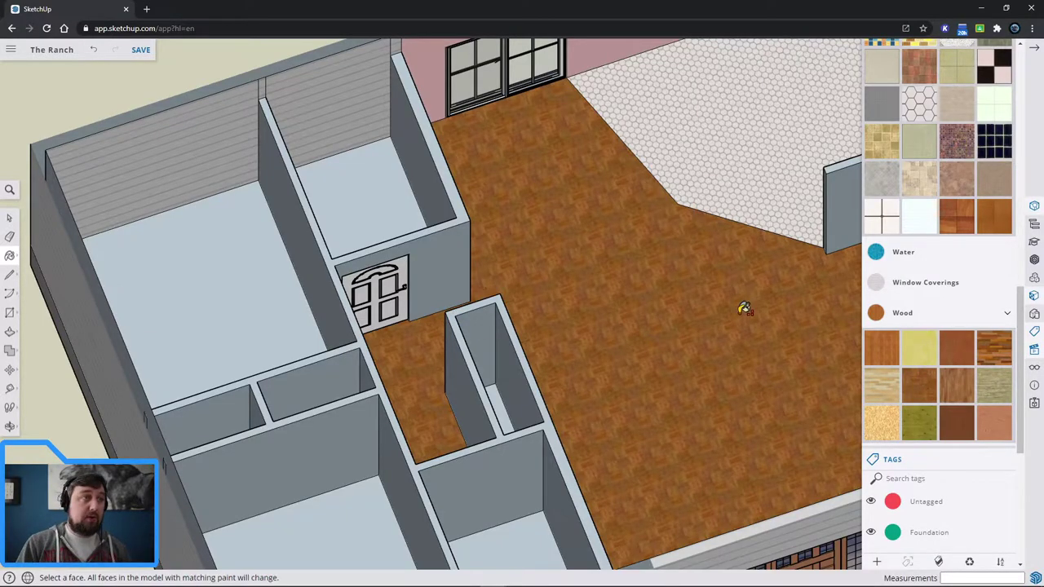
middle_click_drag(741, 302, 501, 245, "shift")
mouse_move(612, 286)
middle_mouse_down()
mouse_move(695, 253)
mouse_move(587, 347)
middle_mouse_up()
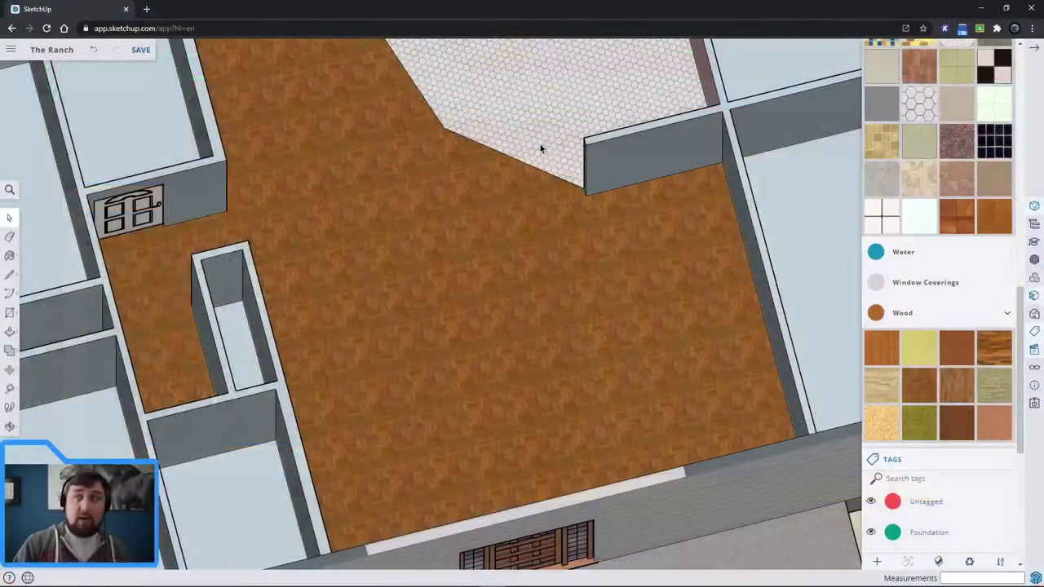
Paint the sill of the rear wall's window recess in the room's light pink.
middle_click_drag(497, 106, 584, 394)
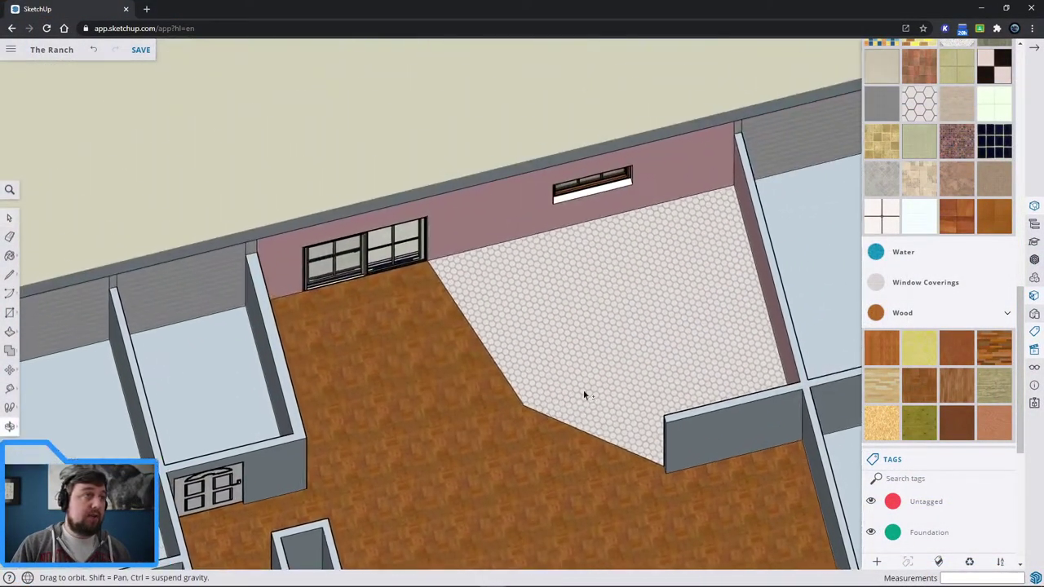
middle_click_drag(558, 282, 615, 204)
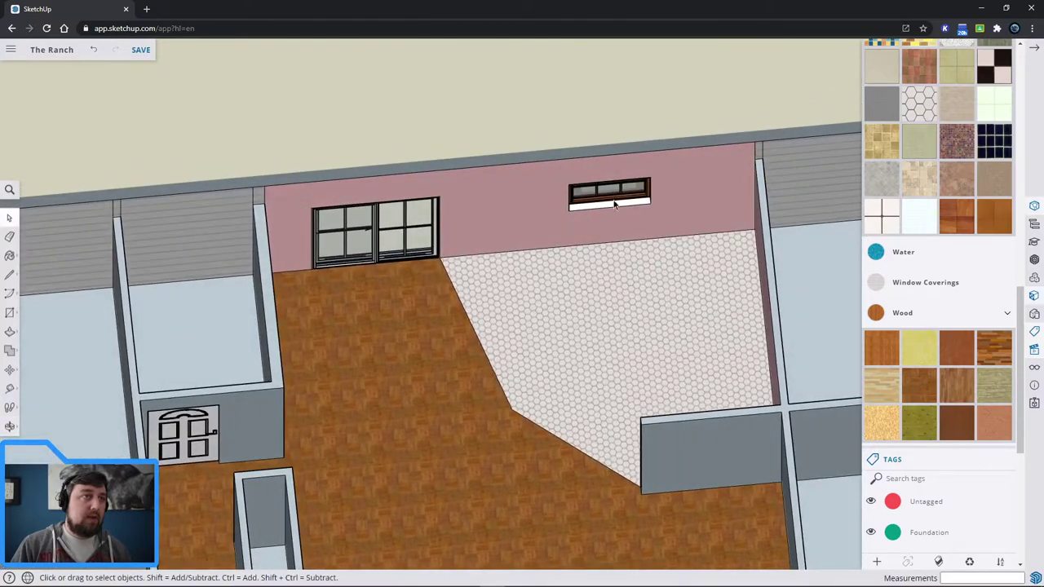
left_click(10, 256)
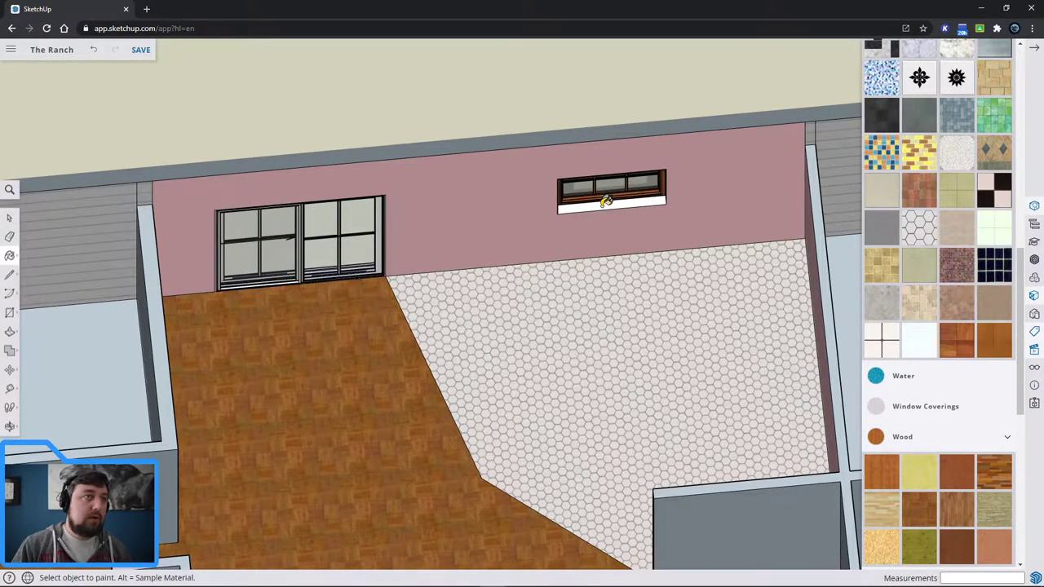
middle_click_drag(629, 268, 745, 183)
scroll(636, 163, "down", 3)
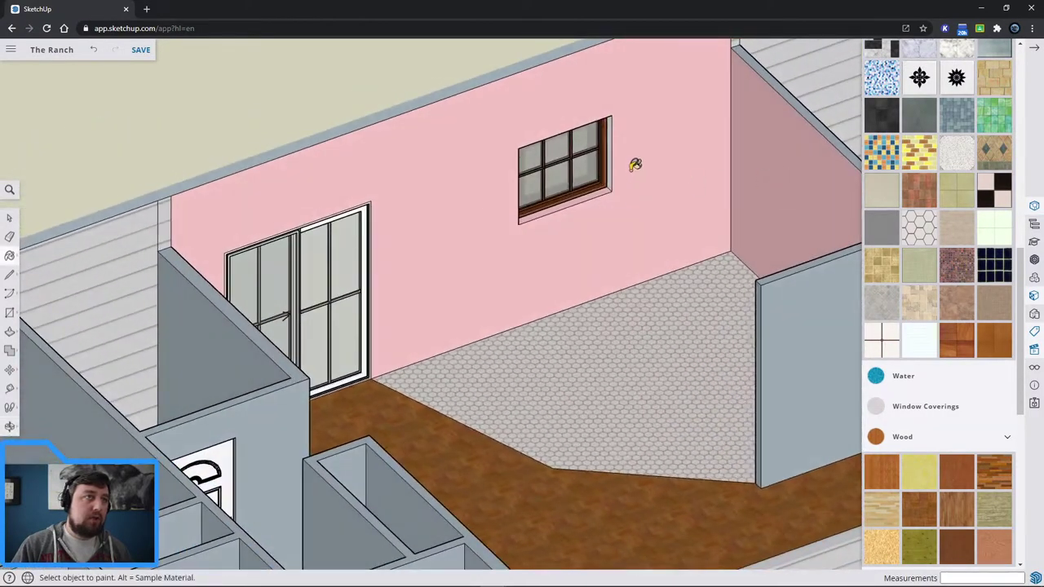
scroll(594, 144, "up", 5)
middle_click_drag(660, 225, 574, 285)
middle_click_drag(566, 187, 243, 360)
scroll(594, 317, "up", 5)
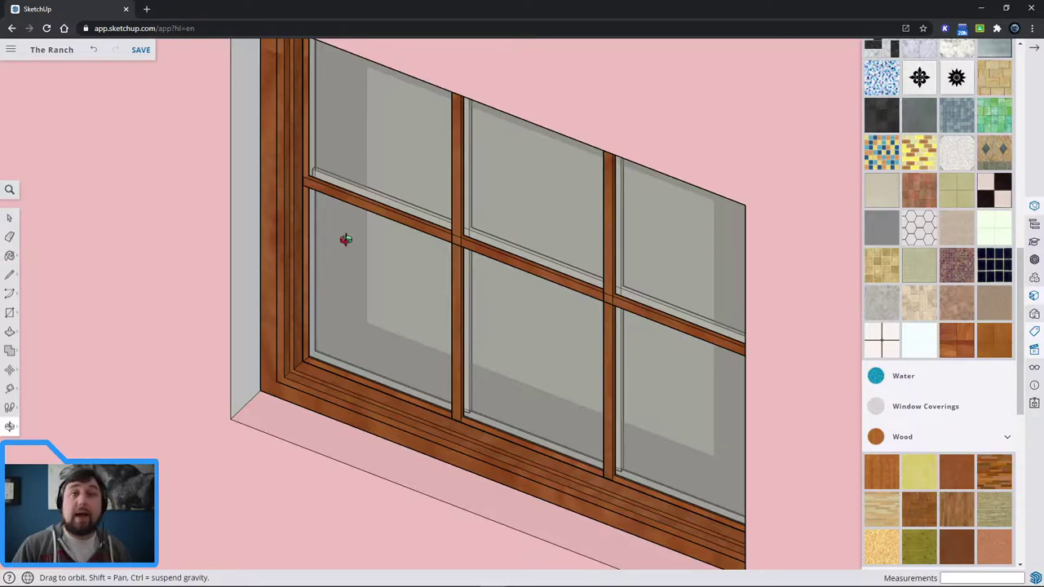
Paint the unpainted side face of the rear window's recess in the same light pink.
middle_click_drag(345, 239, 288, 261)
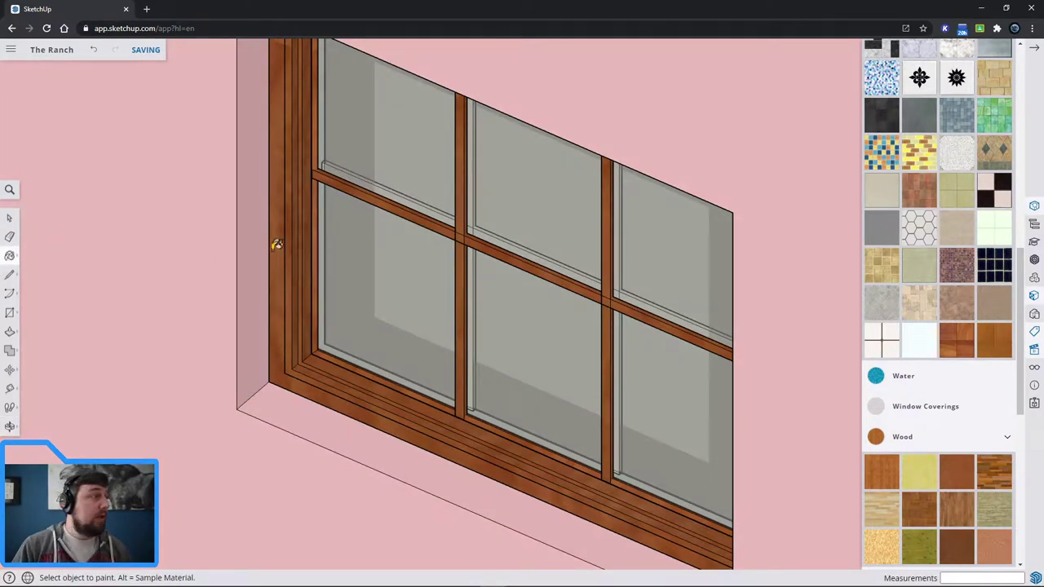
scroll(261, 245, "down", 3)
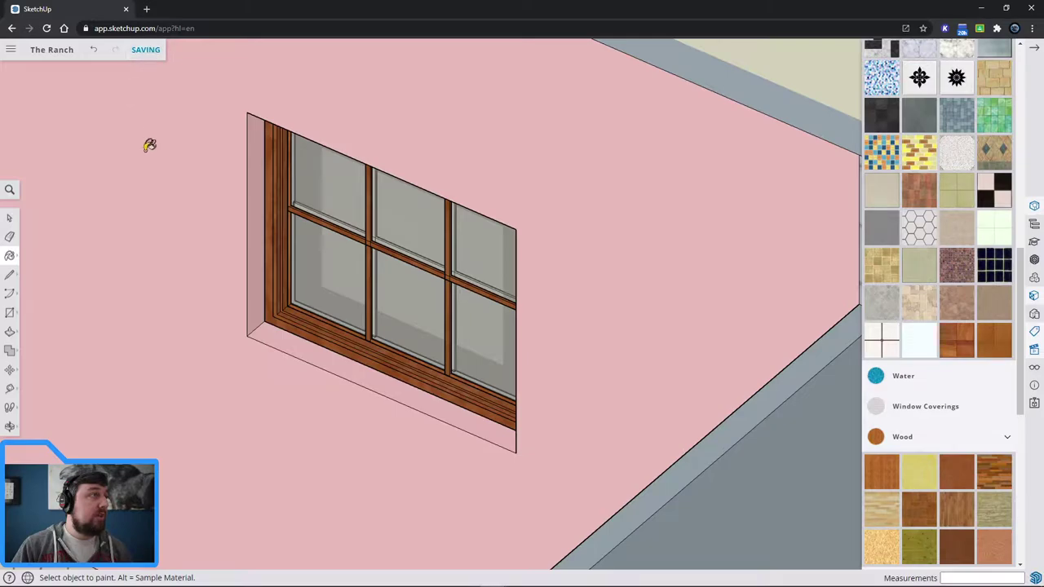
key("shift")
middle_click_drag(190, 204, 331, 258, "shift")
scroll(236, 253, "down", 4)
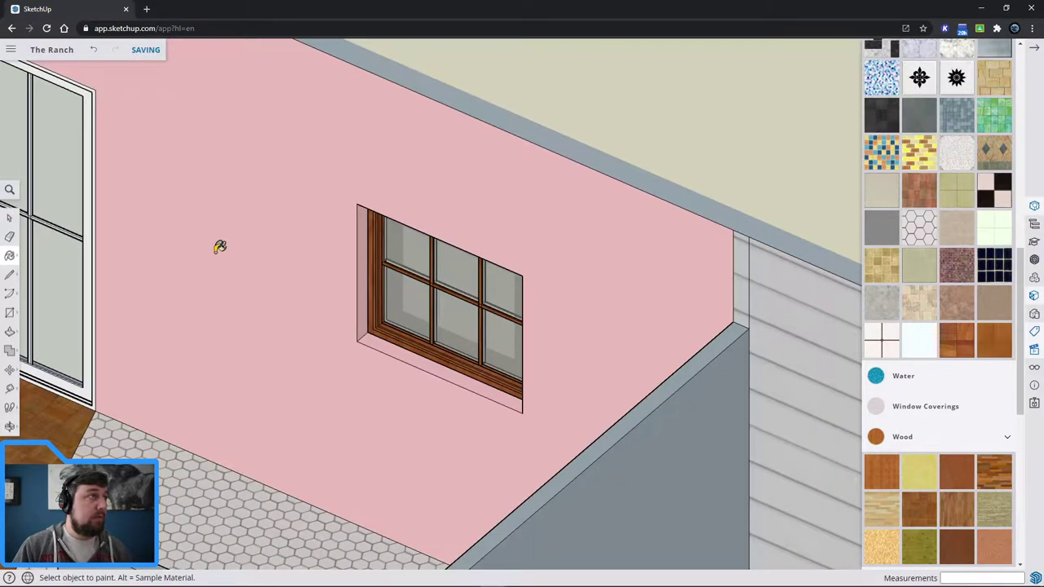
scroll(216, 247, "down", 2)
middle_click_drag(184, 256, 311, 184)
key("space")
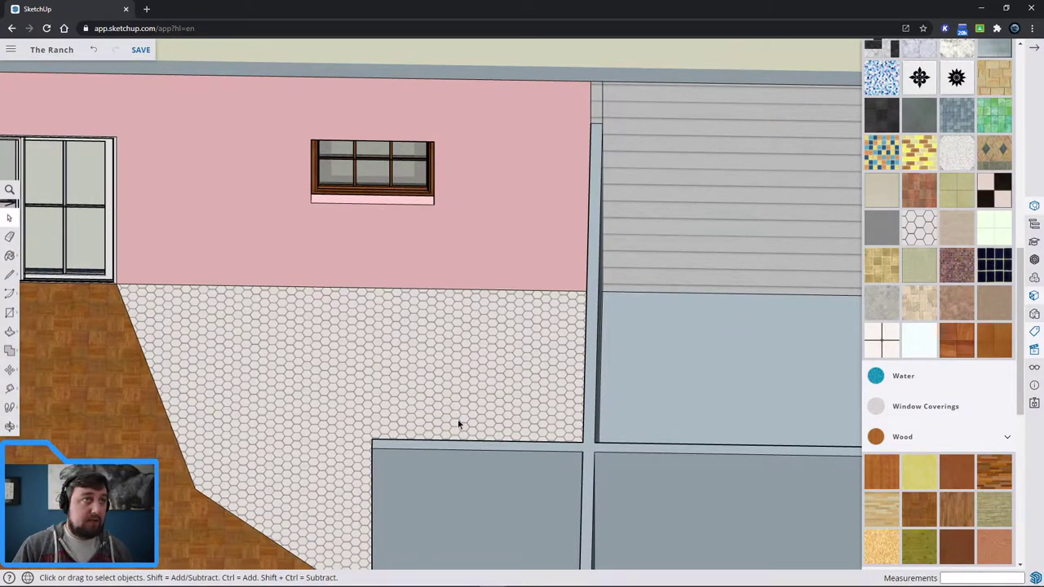
Search 3D Warehouse for "kraftmaid" and show the matching models.
mouse_move(459, 424)
middle_mouse_down()
mouse_move(397, 415)
mouse_move(417, 371)
mouse_move(486, 424)
middle_mouse_up()
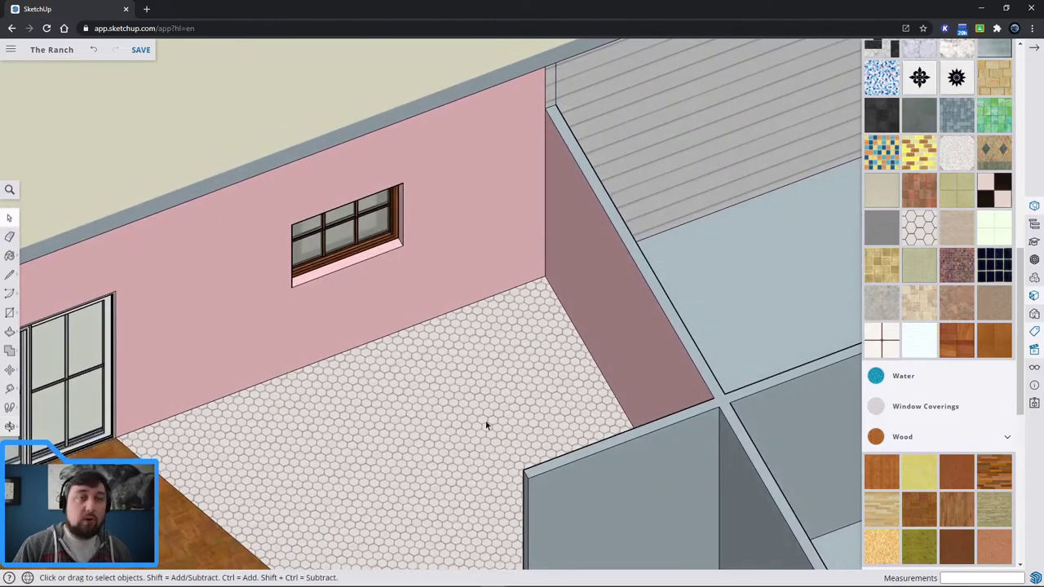
left_click(1033, 296)
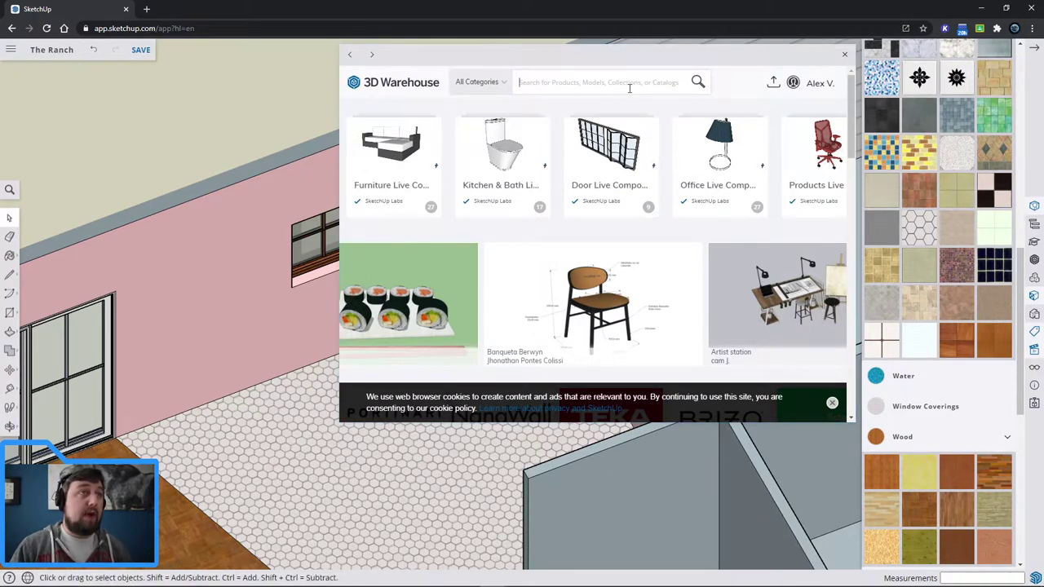
type("u")
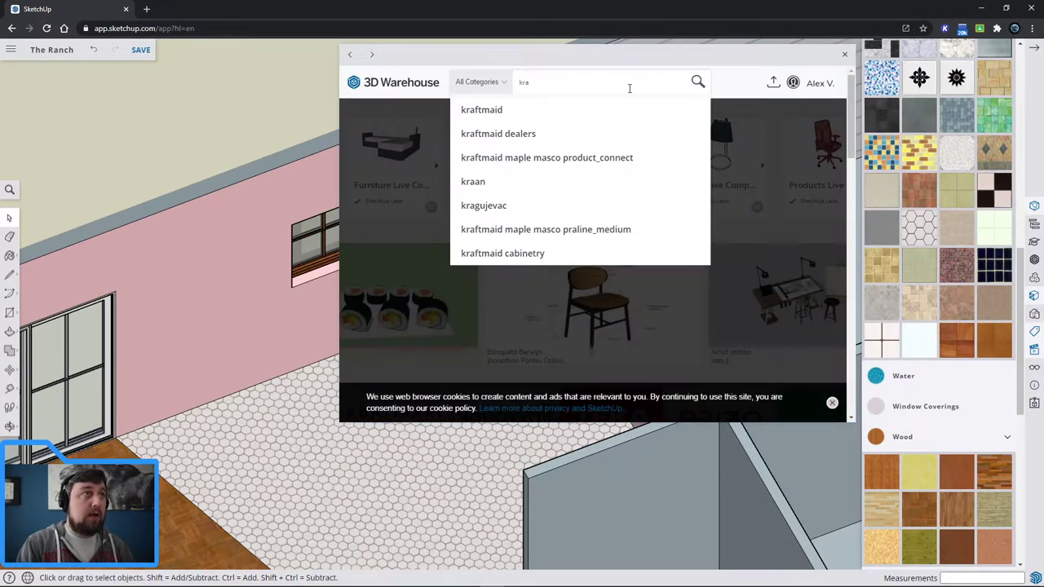
key("Down")
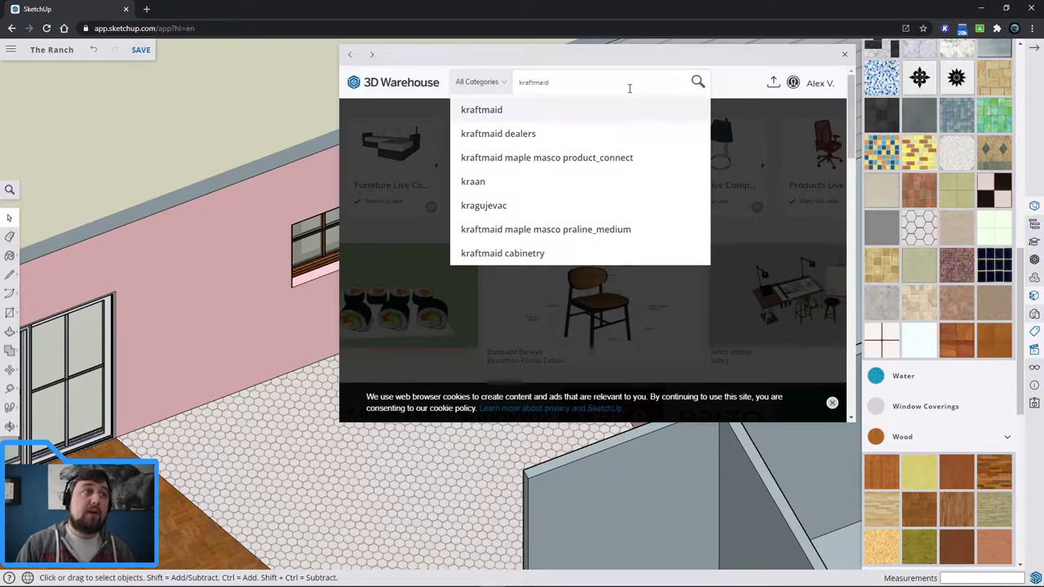
key("Return")
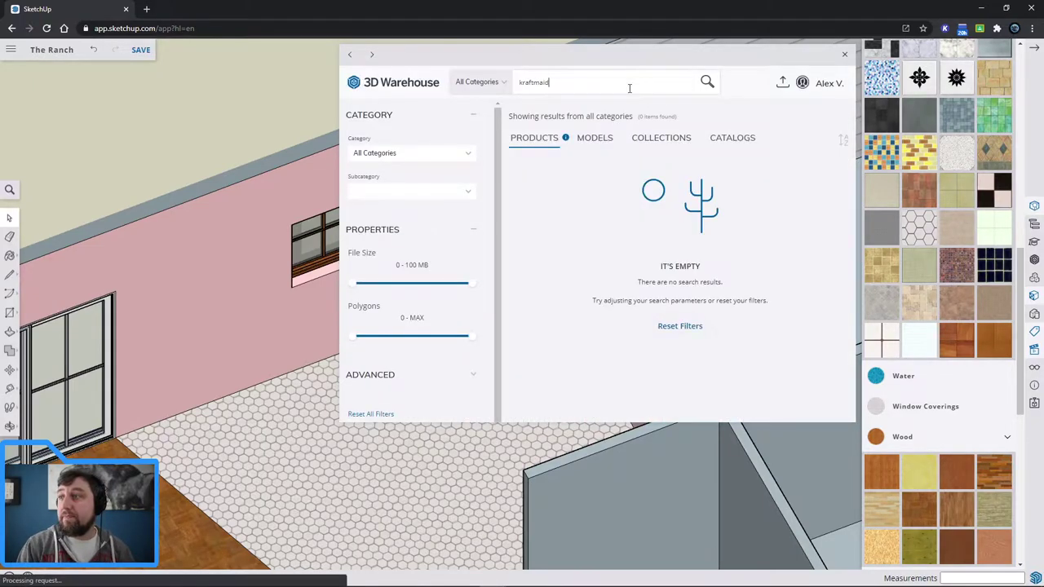
left_click(610, 142)
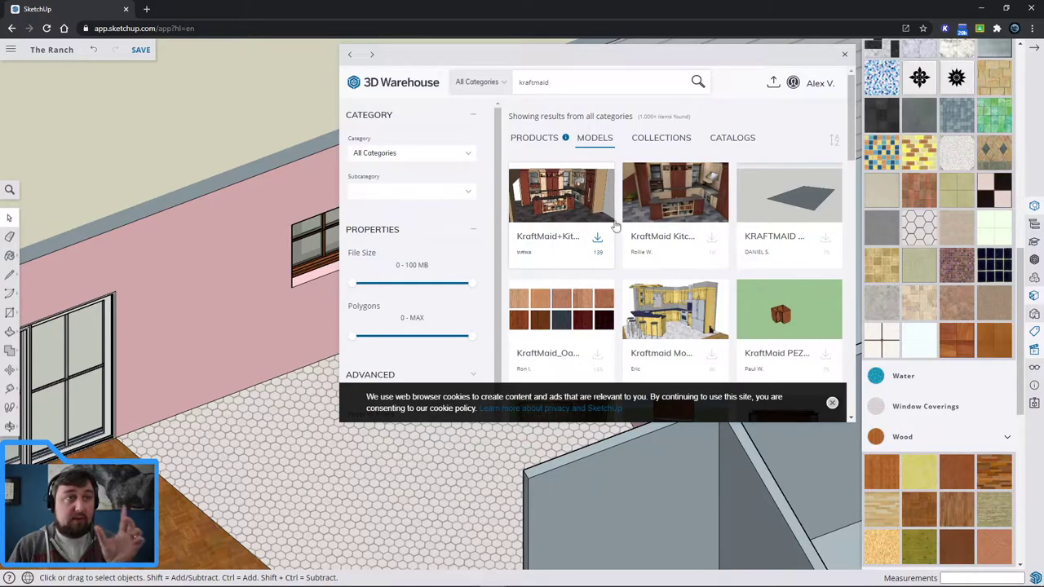
Browse the KraftMaid model results for a sink base cabinet that suits the kitchen wall, dismissing the cookie notice.
scroll(717, 277, "down", 5)
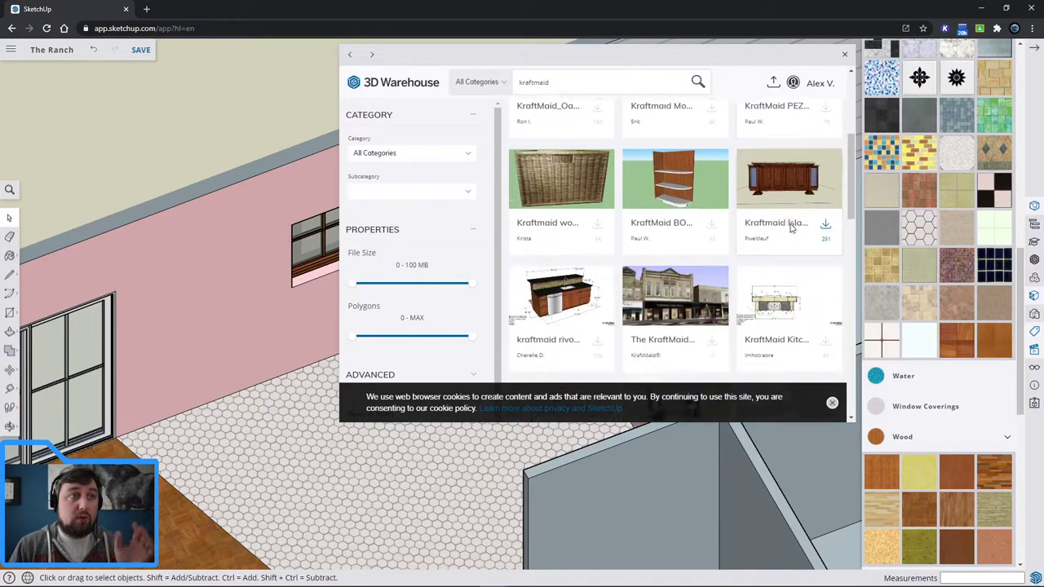
scroll(775, 270, "down", 10)
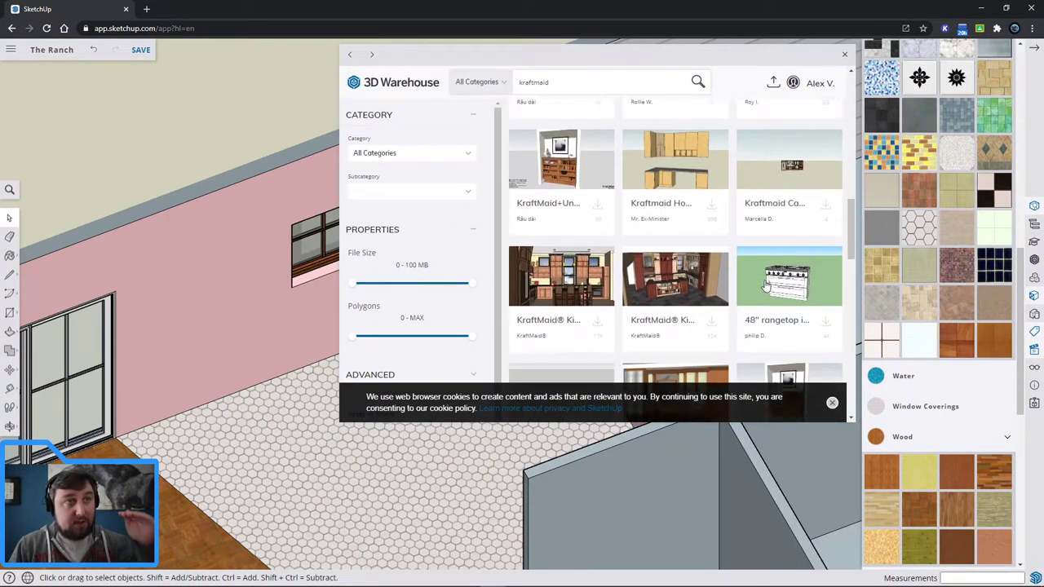
scroll(763, 284, "down", 8)
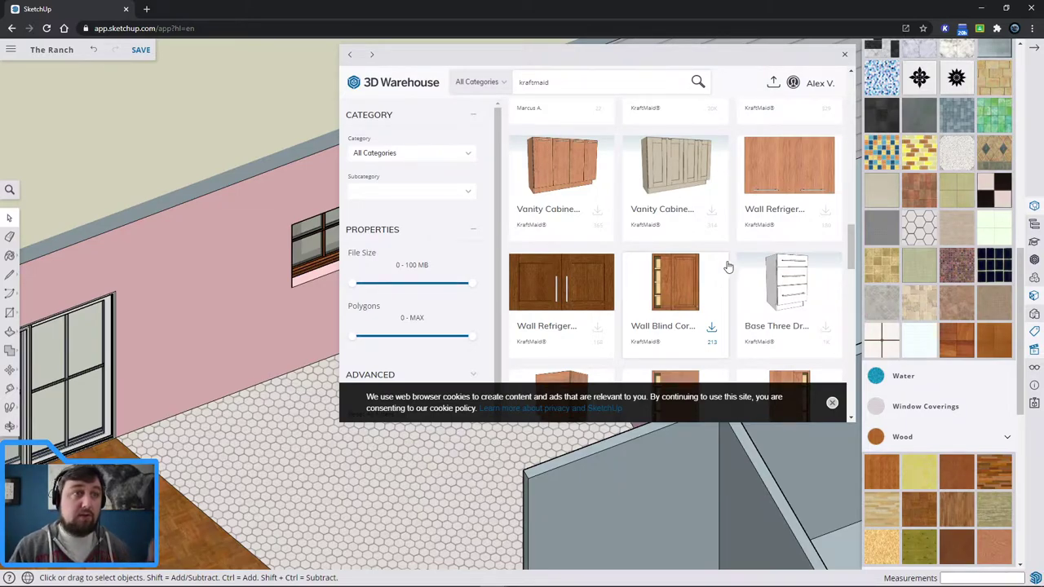
scroll(739, 269, "down", 1)
left_click(832, 404)
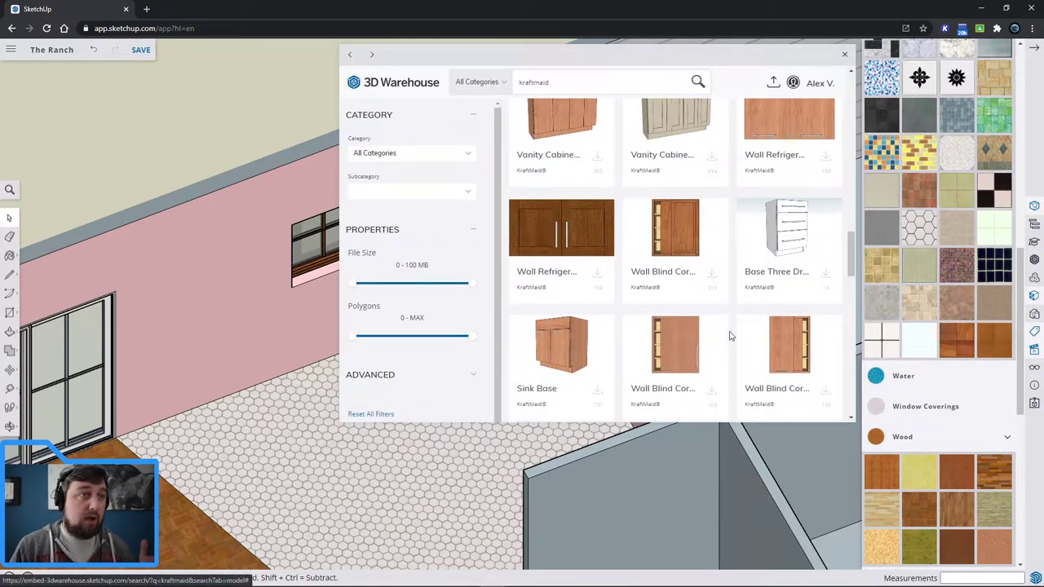
scroll(729, 334, "down", 5)
scroll(729, 335, "down", 8)
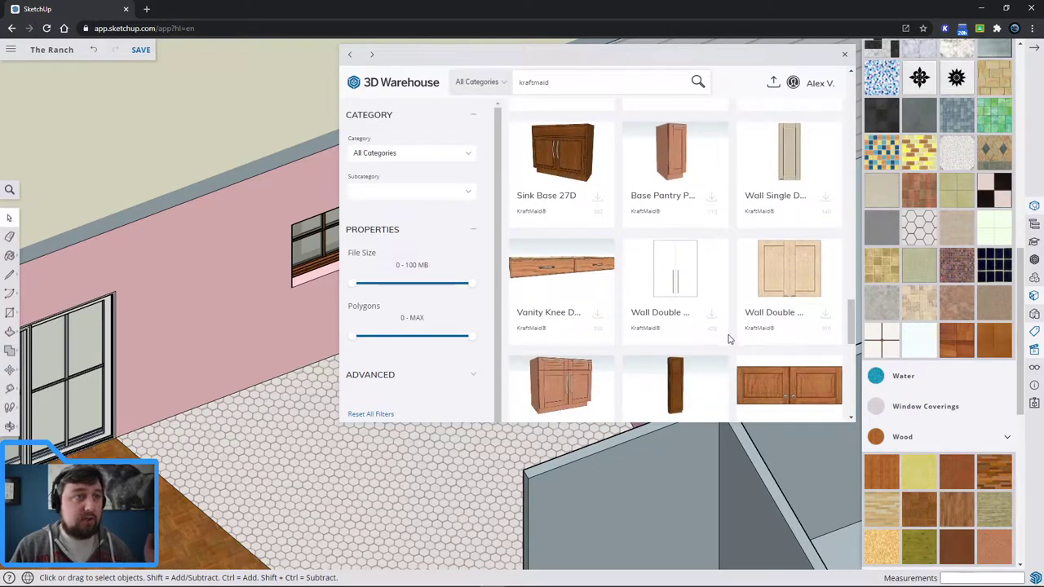
scroll(729, 339, "down", 10)
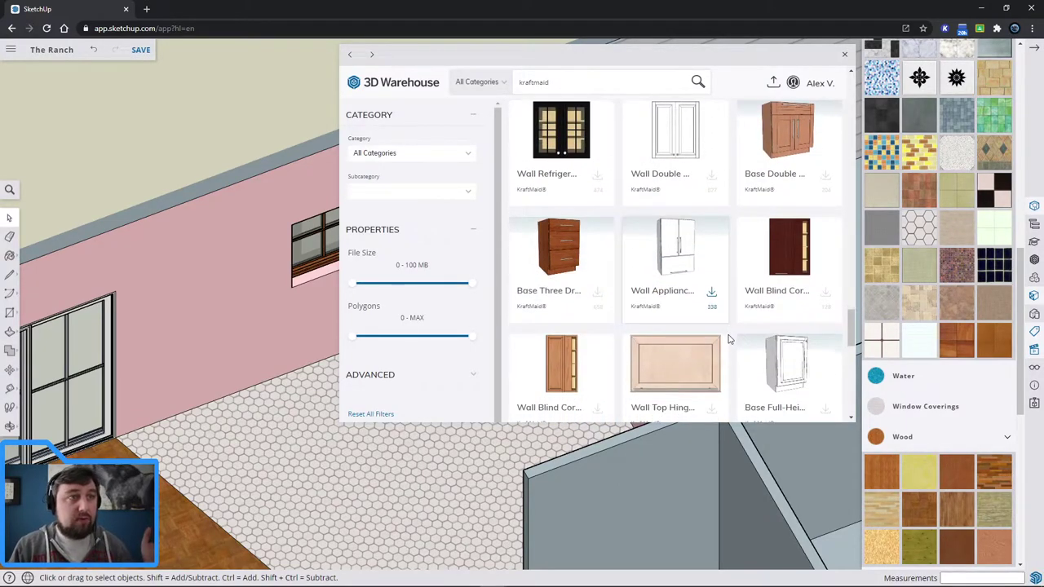
scroll(729, 339, "down", 7)
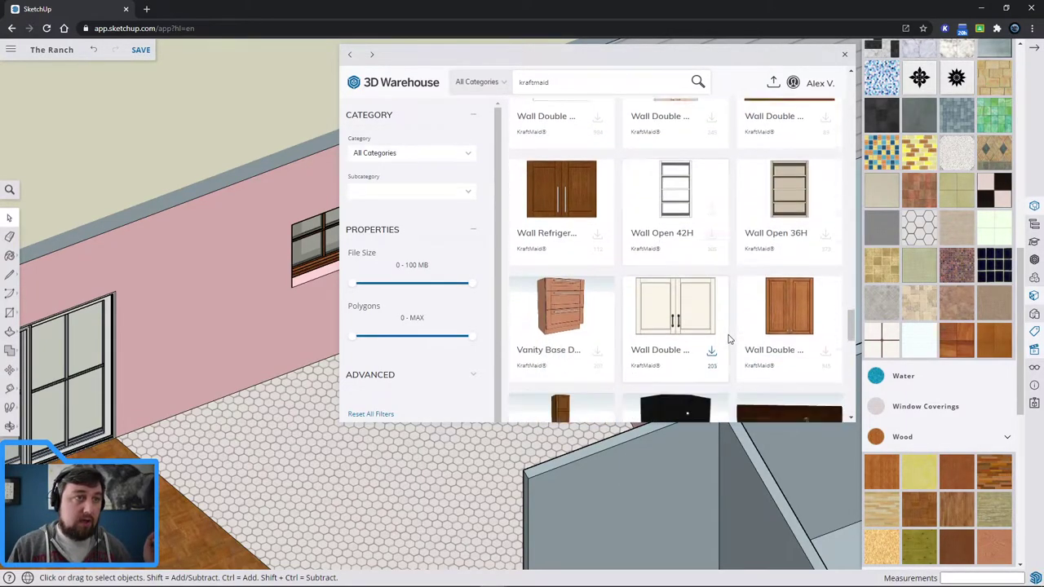
scroll(729, 339, "down", 7)
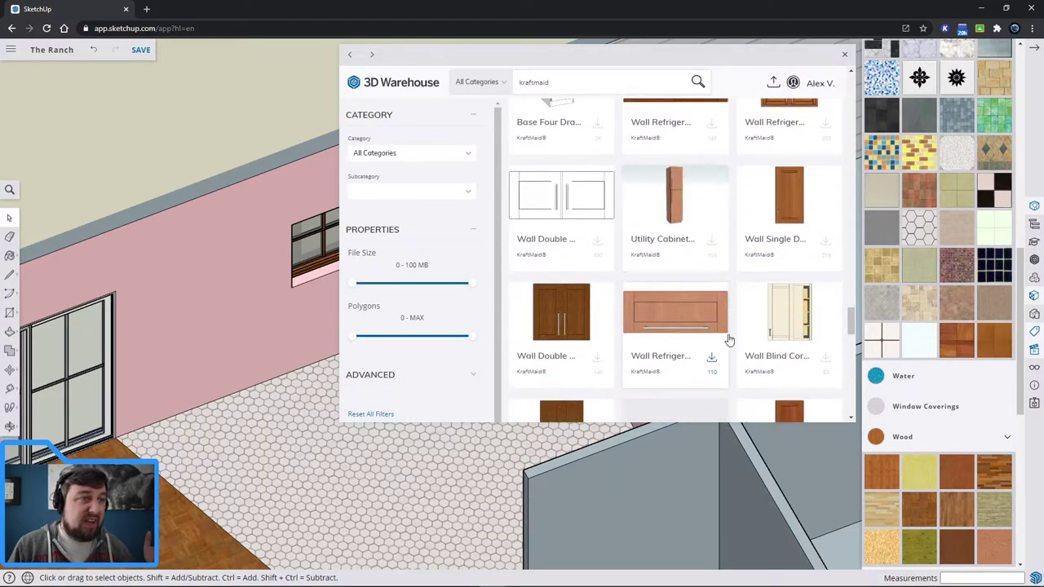
scroll(729, 339, "down", 6)
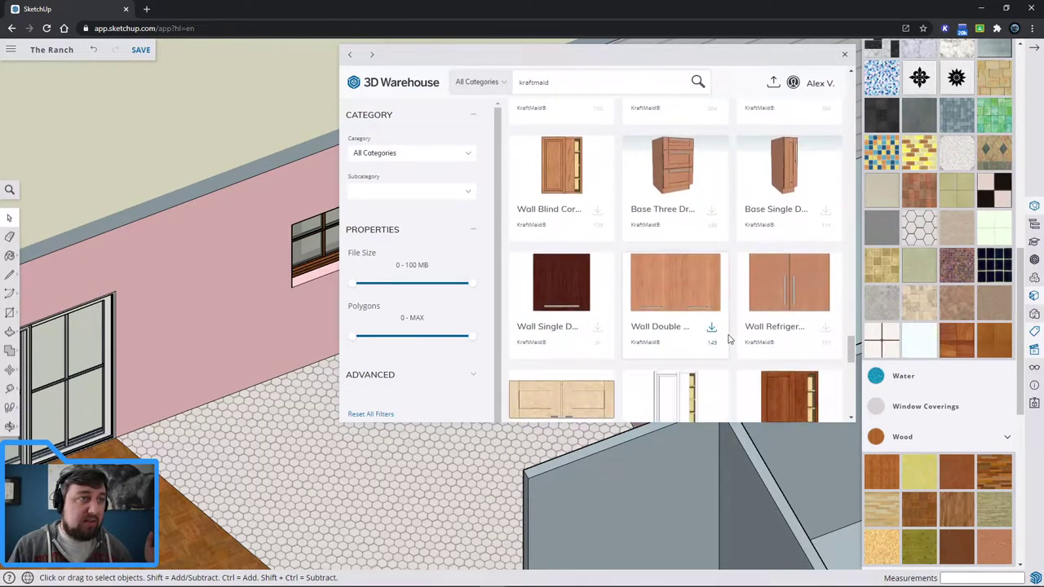
scroll(729, 339, "down", 3)
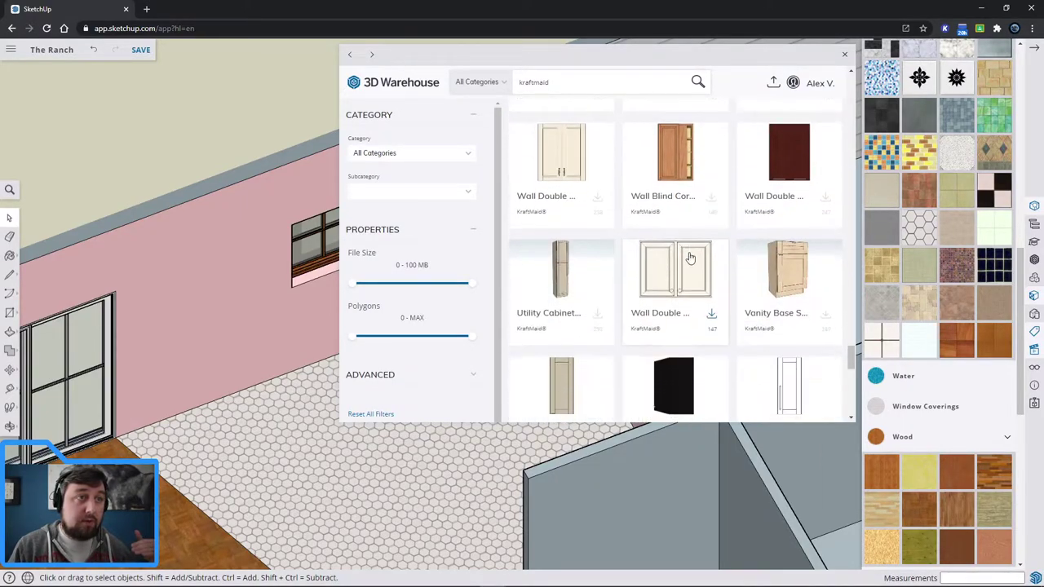
scroll(742, 309, "down", 7)
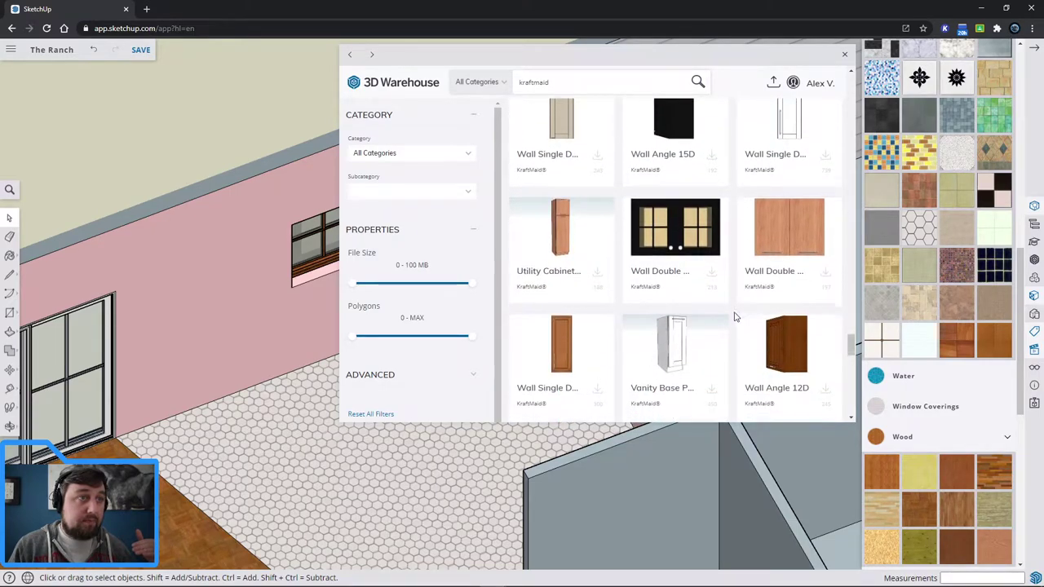
scroll(732, 318, "down", 6)
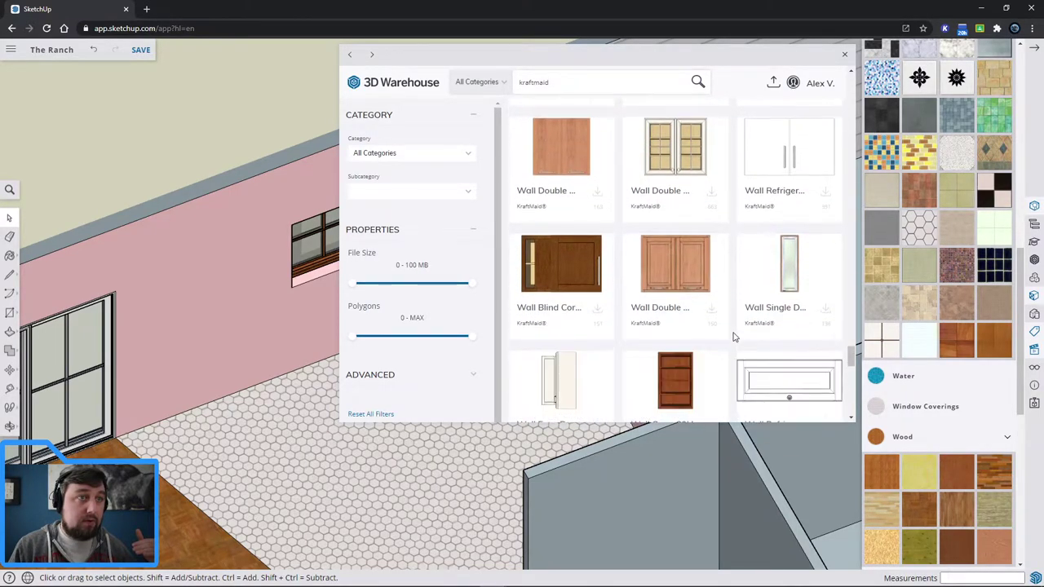
scroll(732, 336, "down", 3)
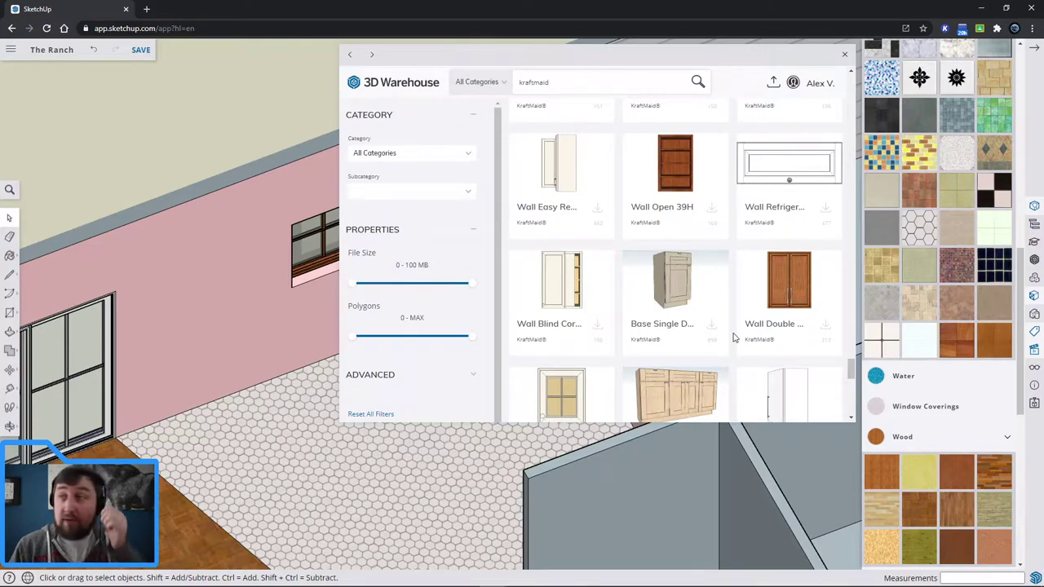
scroll(732, 338, "down", 3)
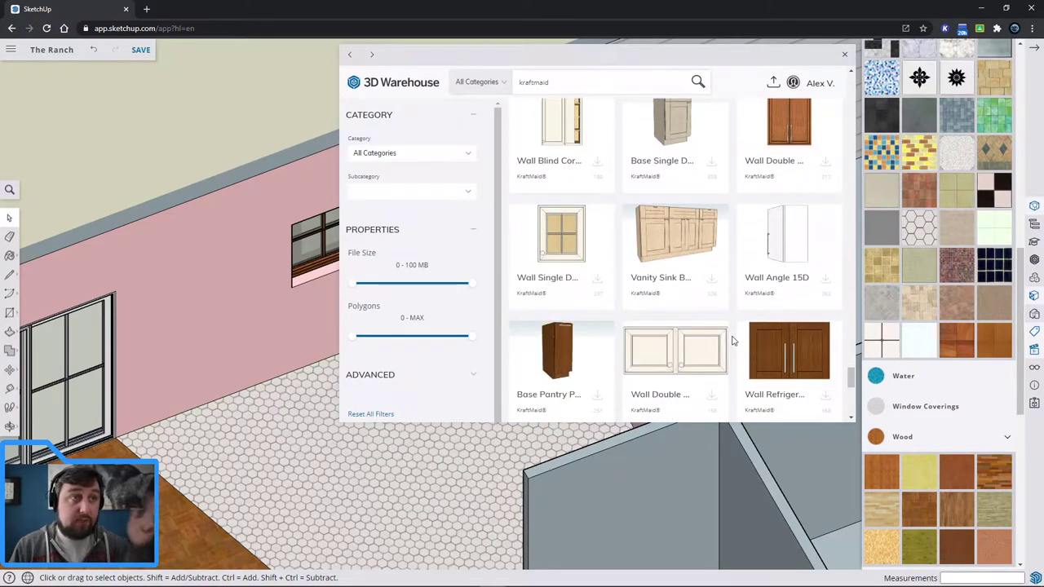
scroll(732, 341, "down", 3)
scroll(732, 340, "down", 5)
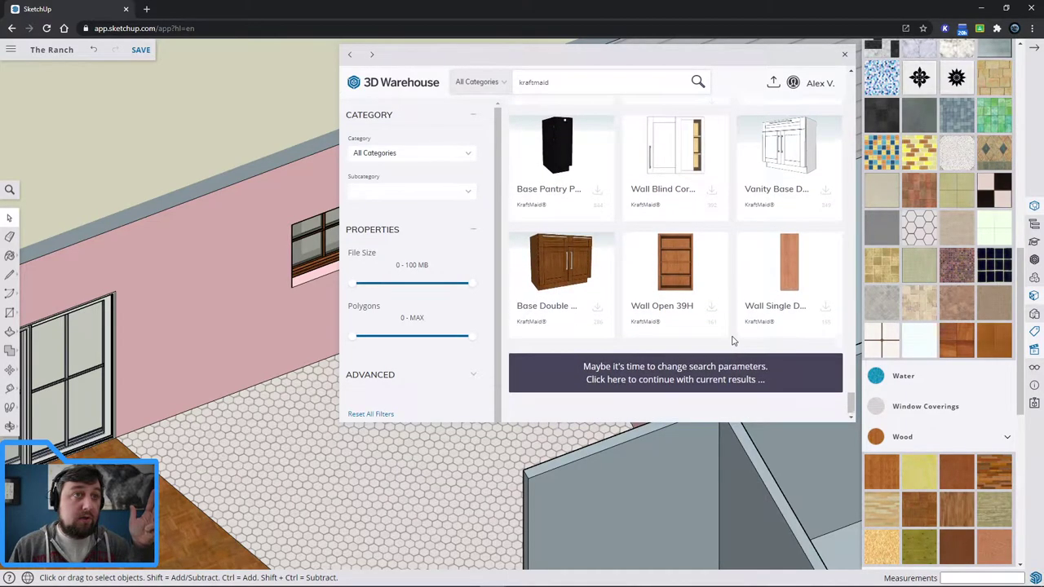
scroll(732, 340, "up", 2)
scroll(725, 331, "up", 2)
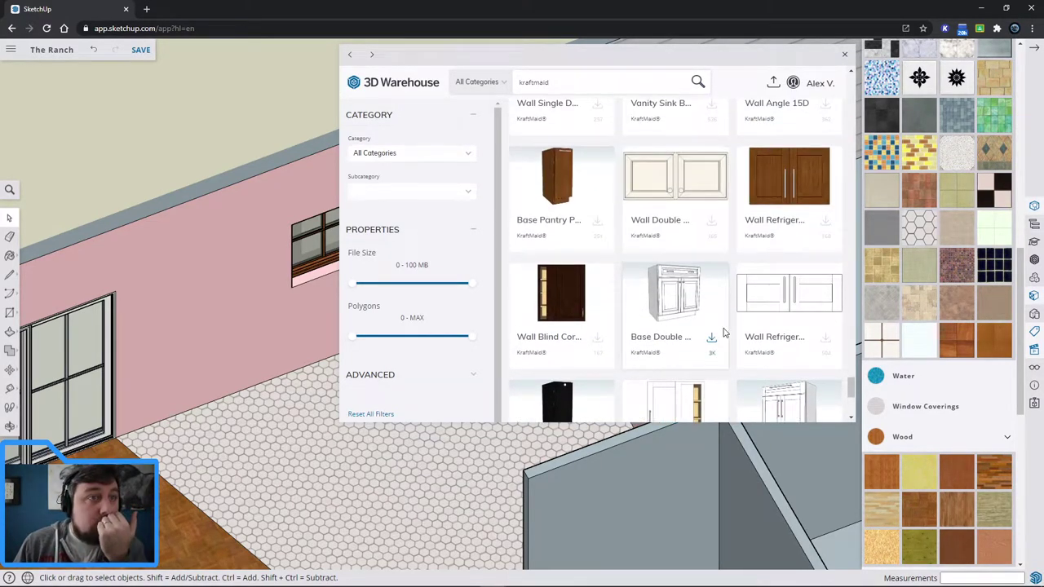
scroll(722, 332, "up", 3)
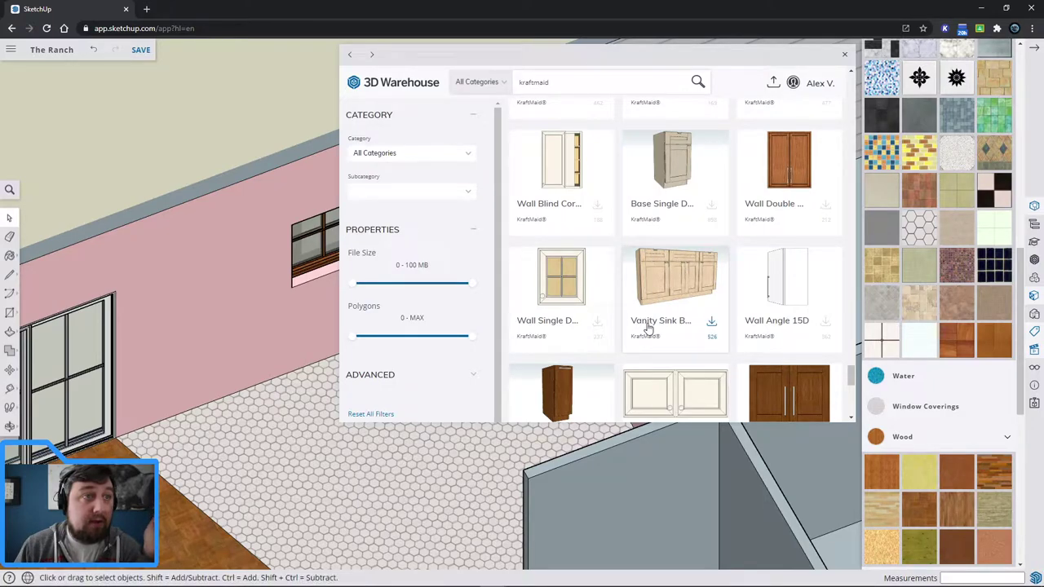
Insert the light-wood KraftMaid Vanity Sink Base cabinet on the tiled floor against the pink wall, centred roughly below the window.
left_click(712, 325)
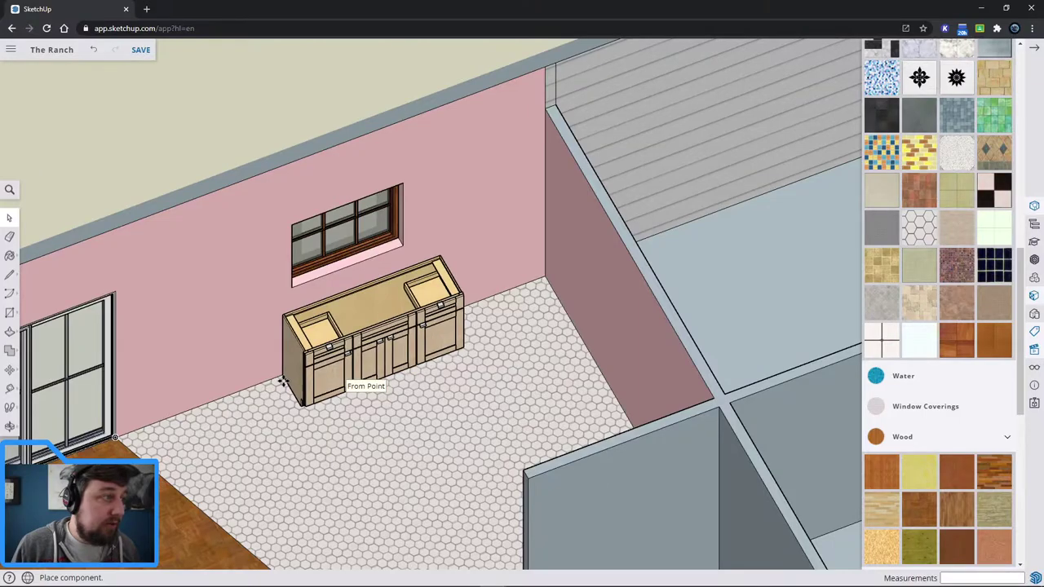
scroll(280, 382, "up", 2)
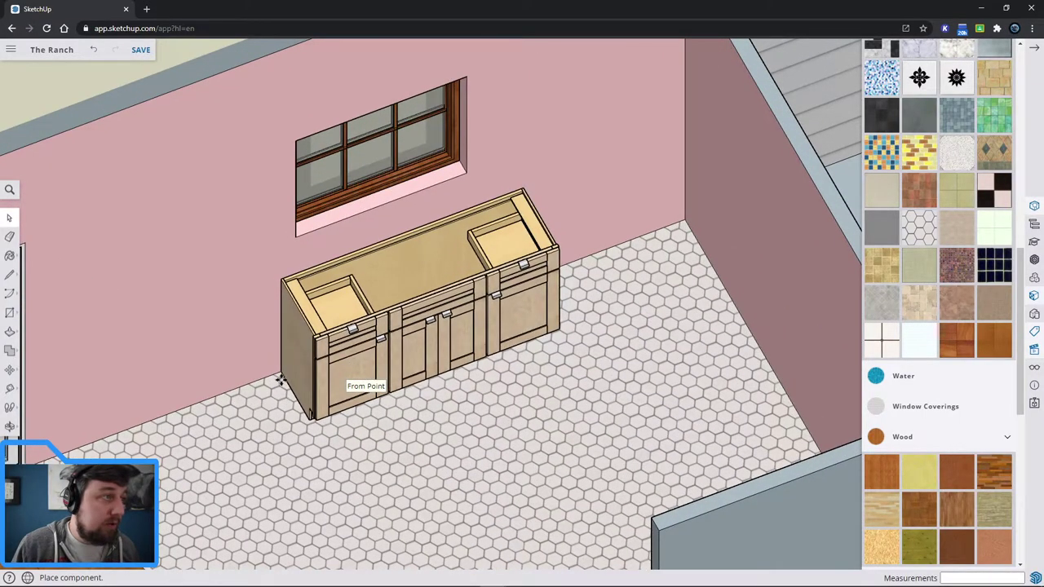
middle_click_drag(277, 389, 131, 334)
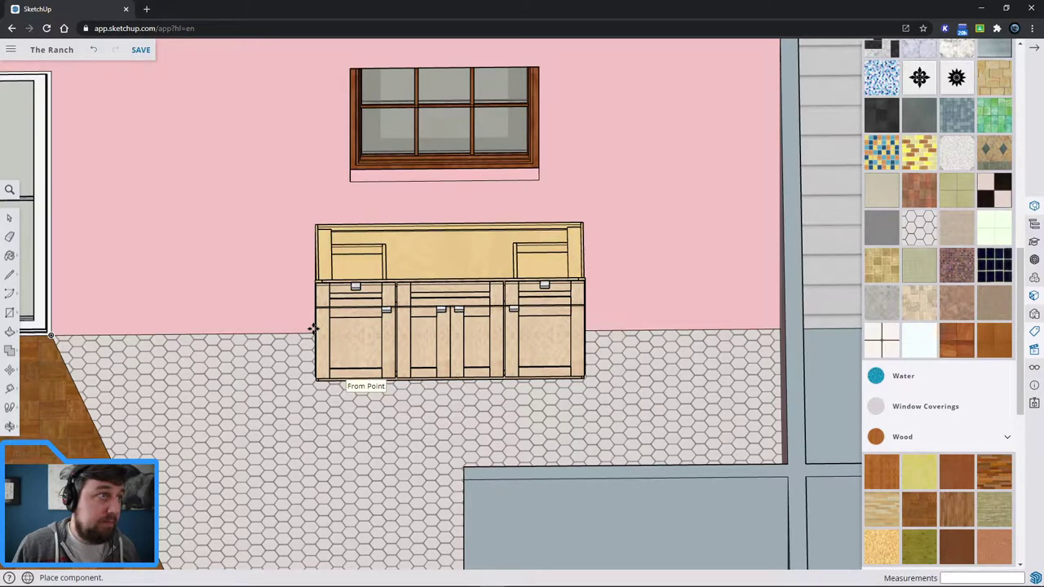
left_click(313, 328)
Examine how the sink base's rear lower corner meets the wall and tiled floor, and how the cabinet sits below the window.
middle_click_drag(605, 348, 683, 356)
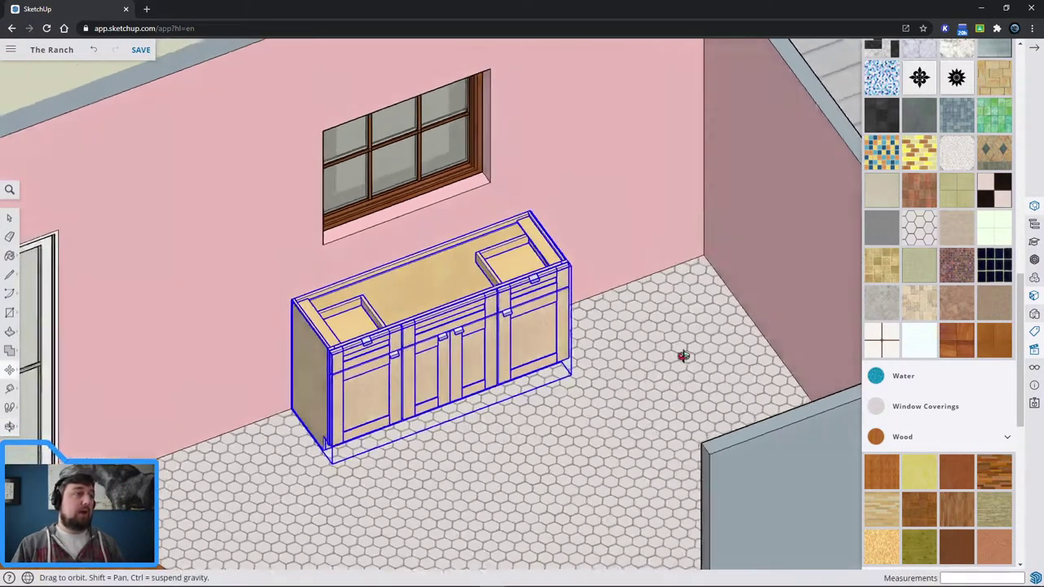
key("m")
scroll(281, 477, "up", 8)
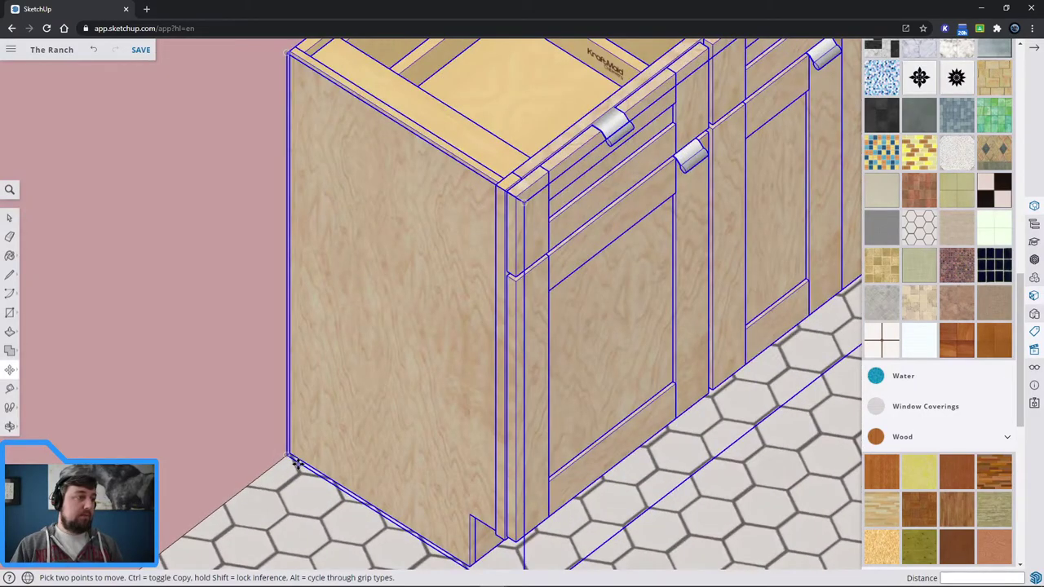
scroll(298, 464, "down", 8)
middle_click_drag(424, 415, 676, 412)
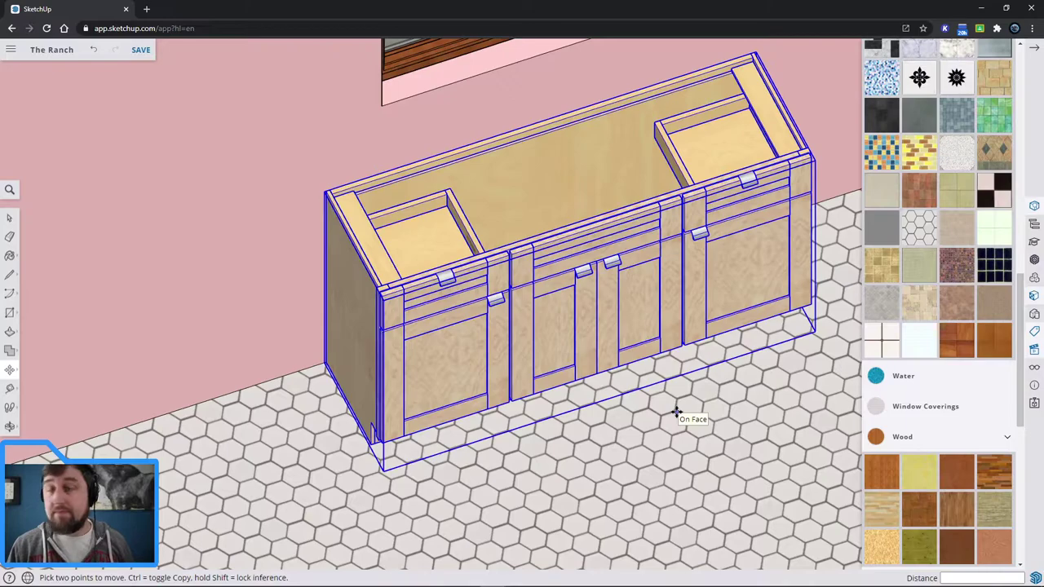
scroll(676, 413, "down", 2)
scroll(718, 383, "down", 1)
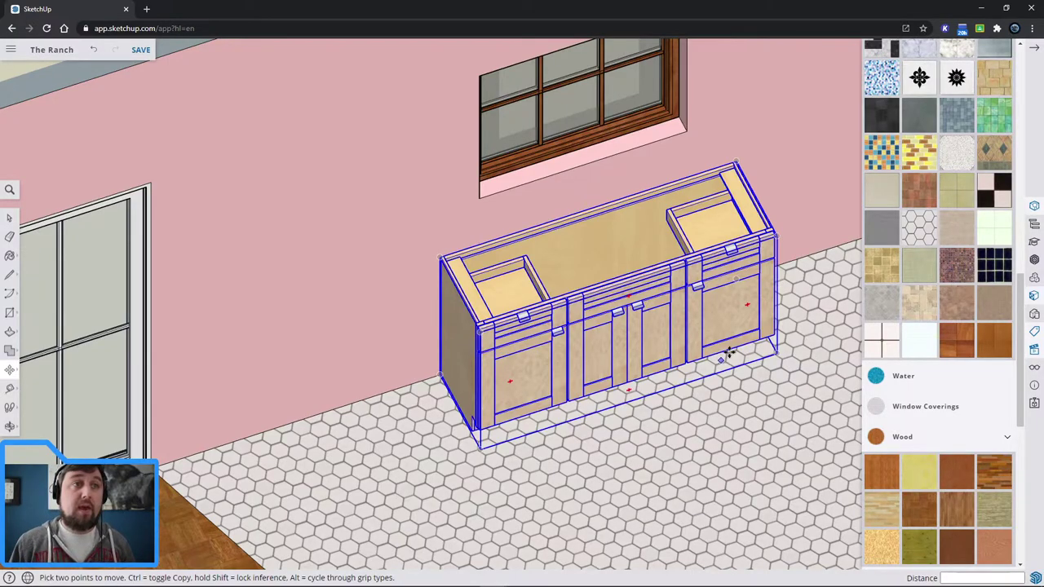
middle_click_drag(726, 355, 699, 349, "shift")
scroll(743, 318, "down", 1)
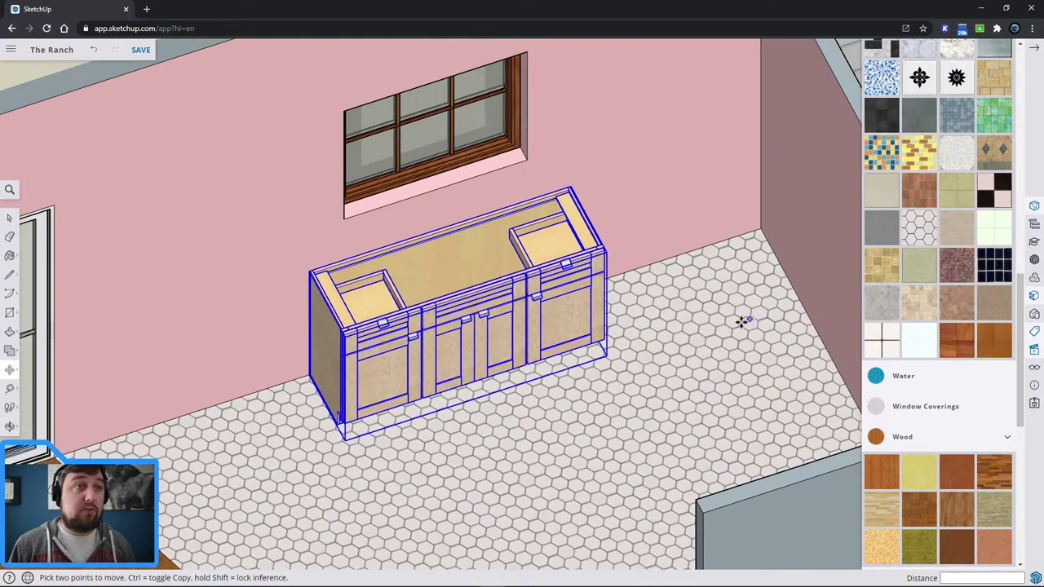
scroll(727, 333, "down", 1)
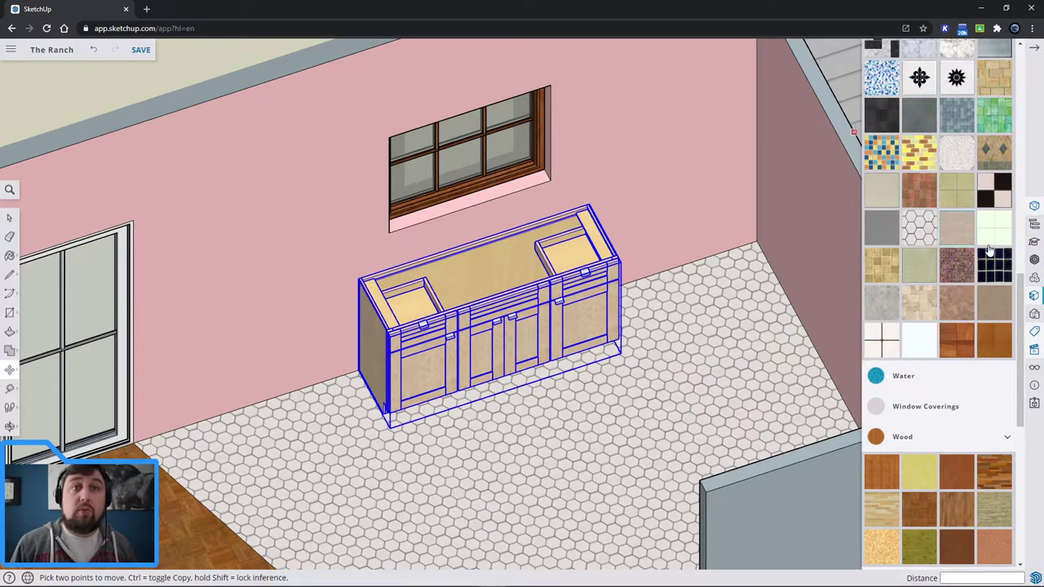
Search 3D Warehouse for "dishwasher" and show the matching products.
left_click(1034, 295)
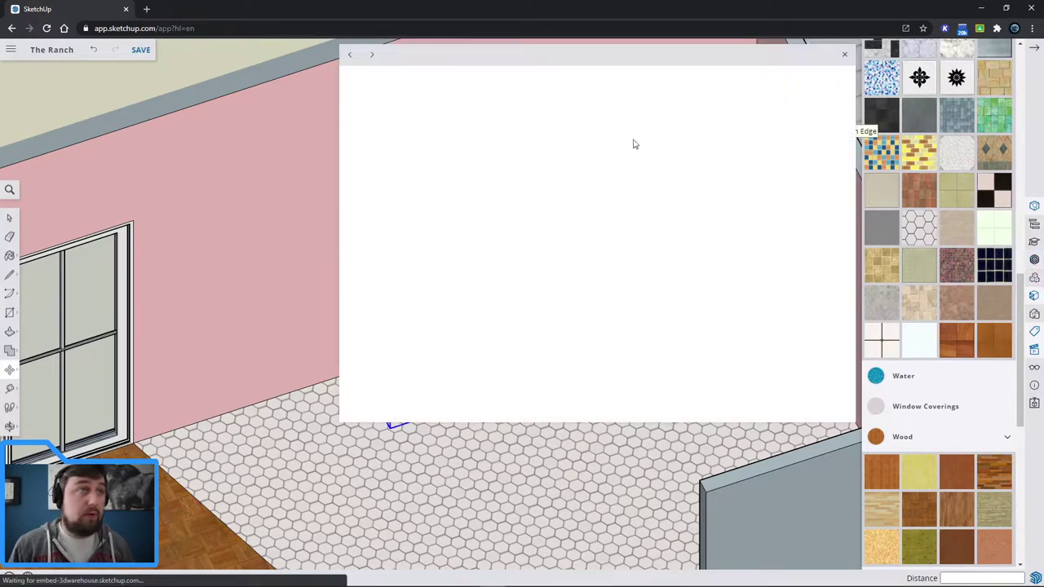
left_click(565, 83)
type("d")
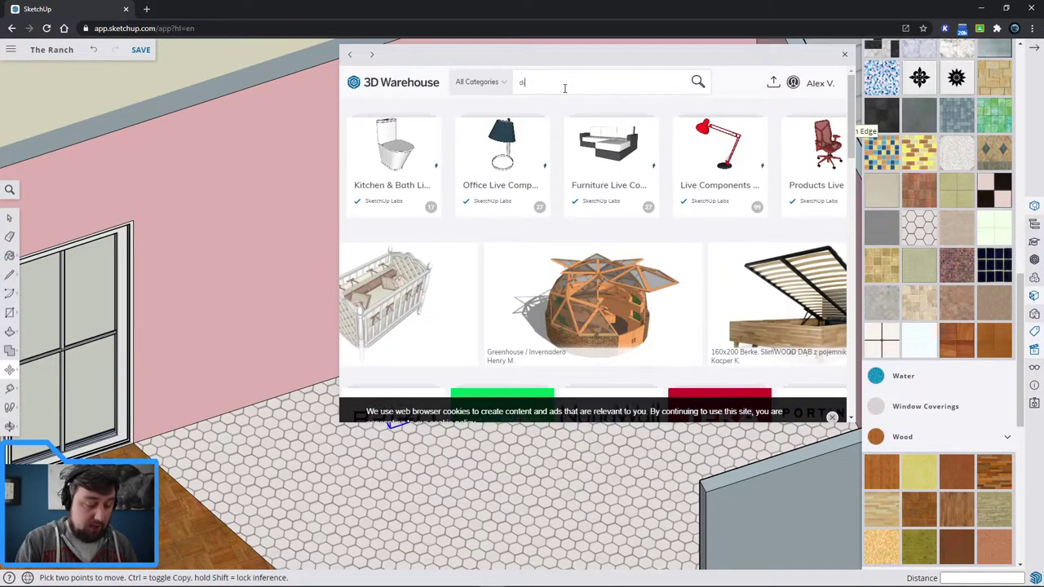
type("ishwasher")
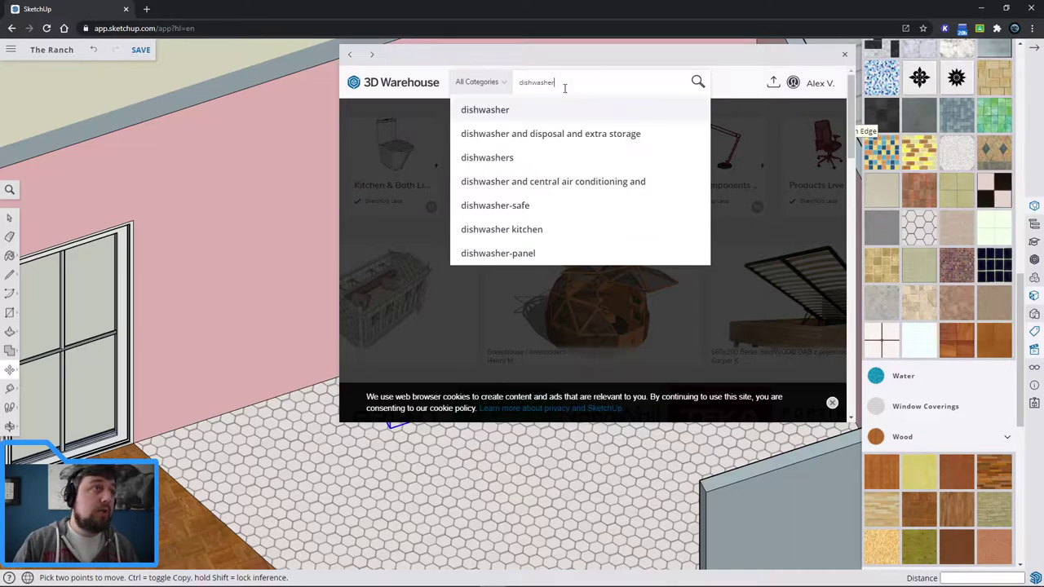
key("Return")
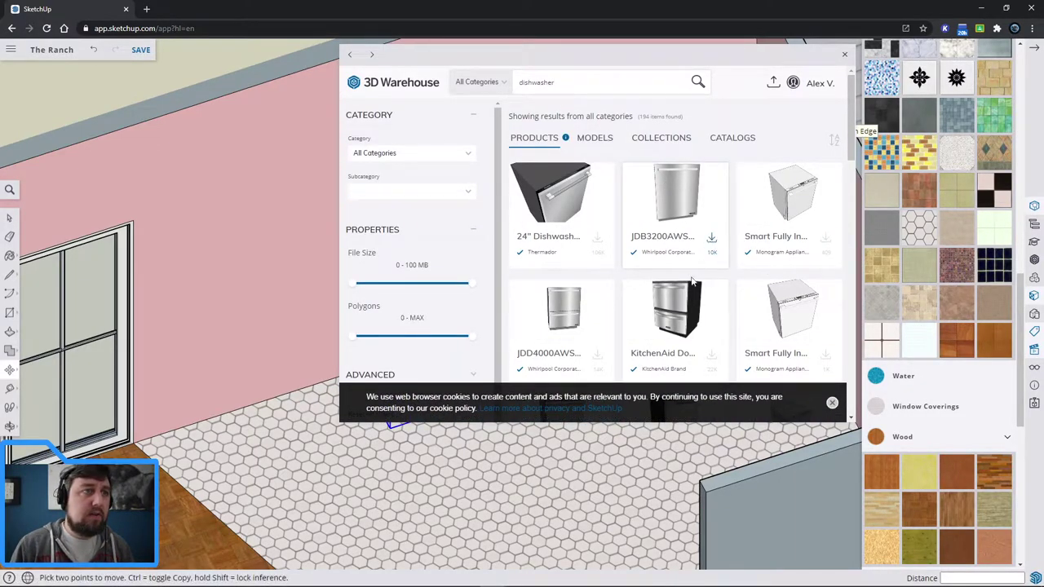
Insert the stainless-steel JDB3200AWS dishwasher from Whirlpool on the tiled floor, flush against the sink base's end nearest the room corner.
left_click(711, 236)
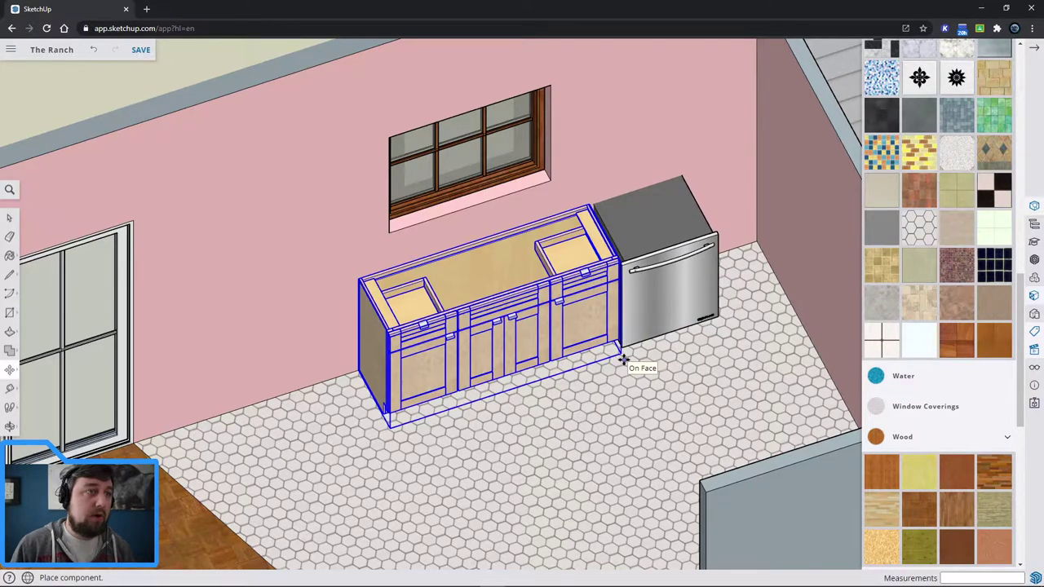
left_click(621, 357)
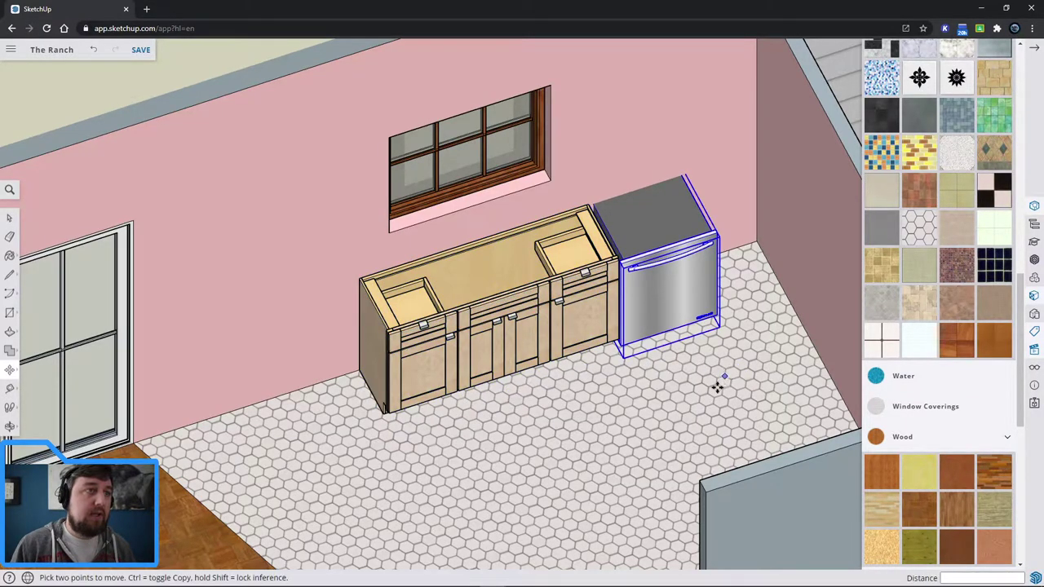
key("space")
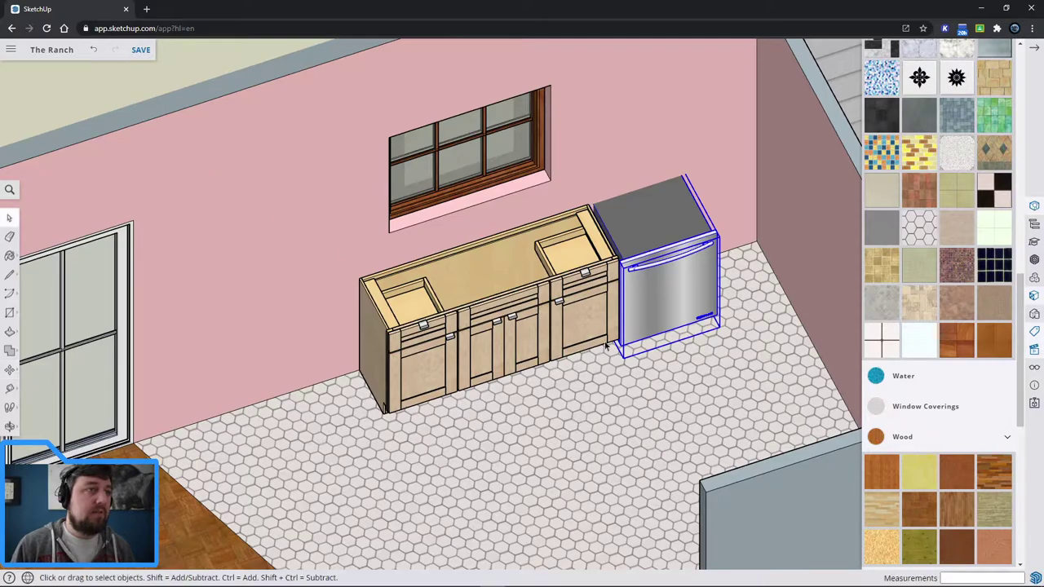
left_click(630, 412)
middle_click_drag(263, 225, 592, 359)
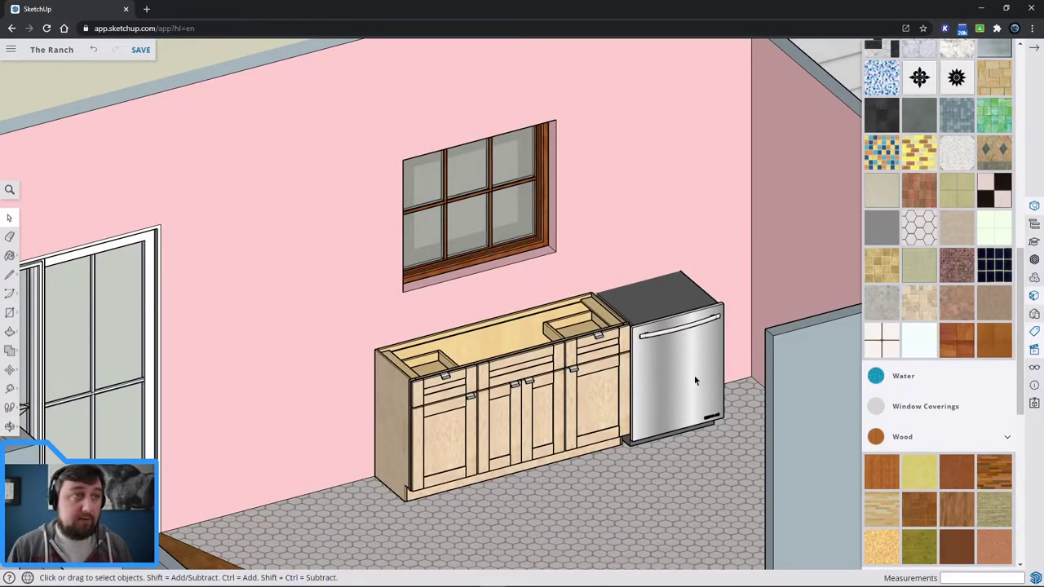
middle_click_drag(695, 377, 658, 443)
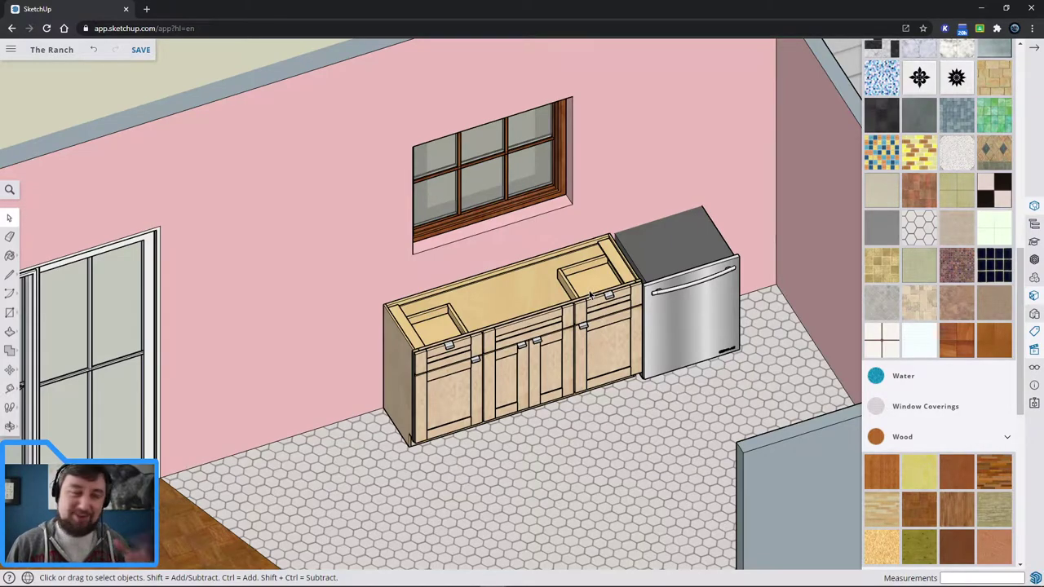
Add a new tag to the model and name it Kitchen.
left_click(10, 312)
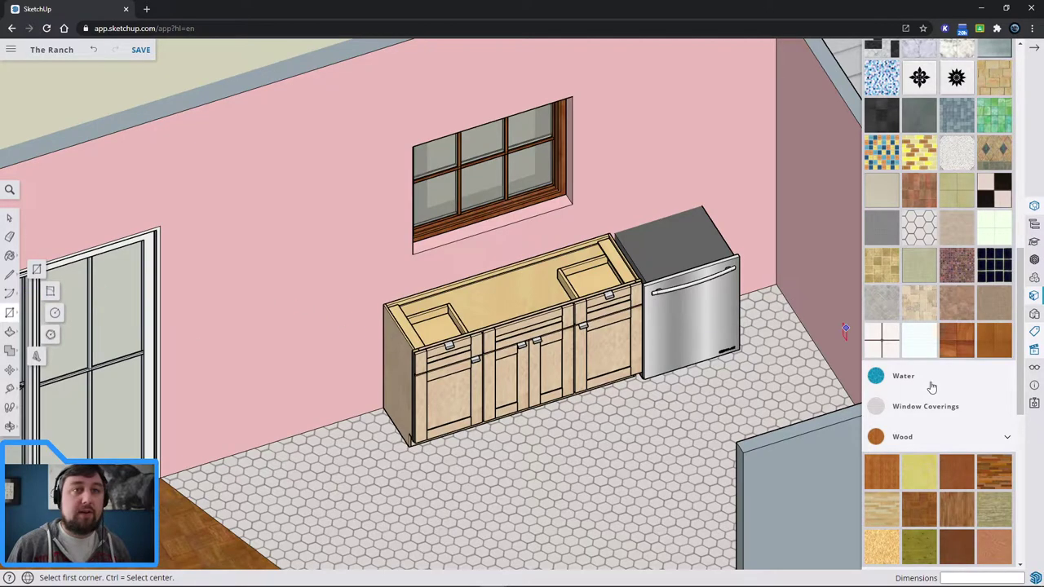
left_click(1034, 331)
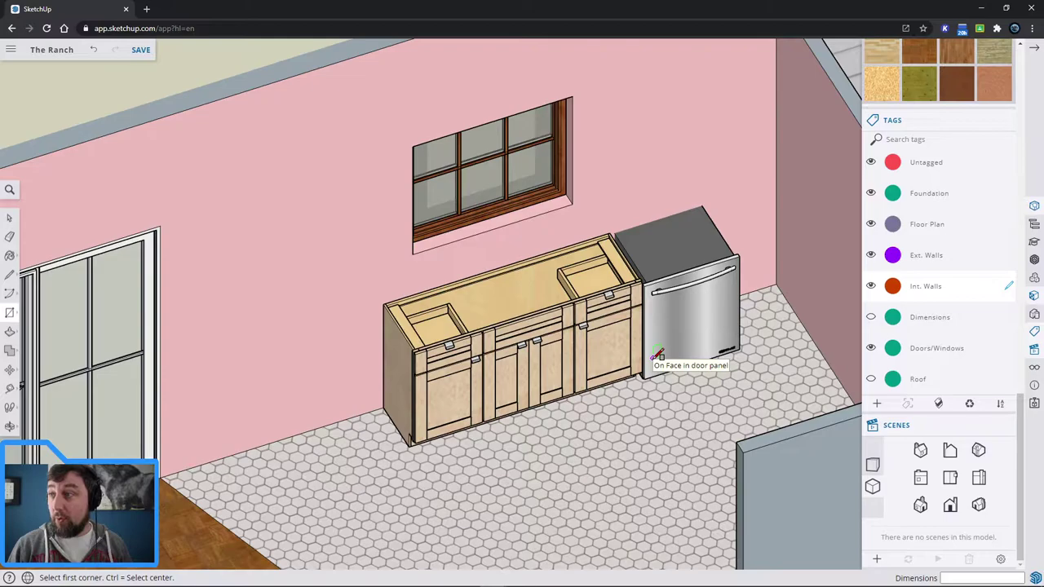
left_click(877, 403)
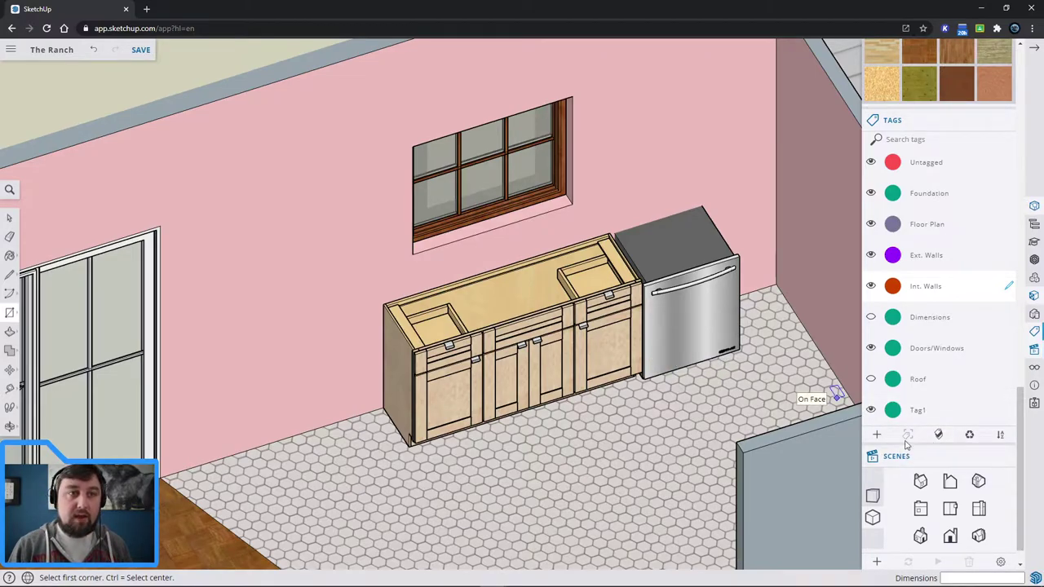
double_click(919, 409)
type("Kitche")
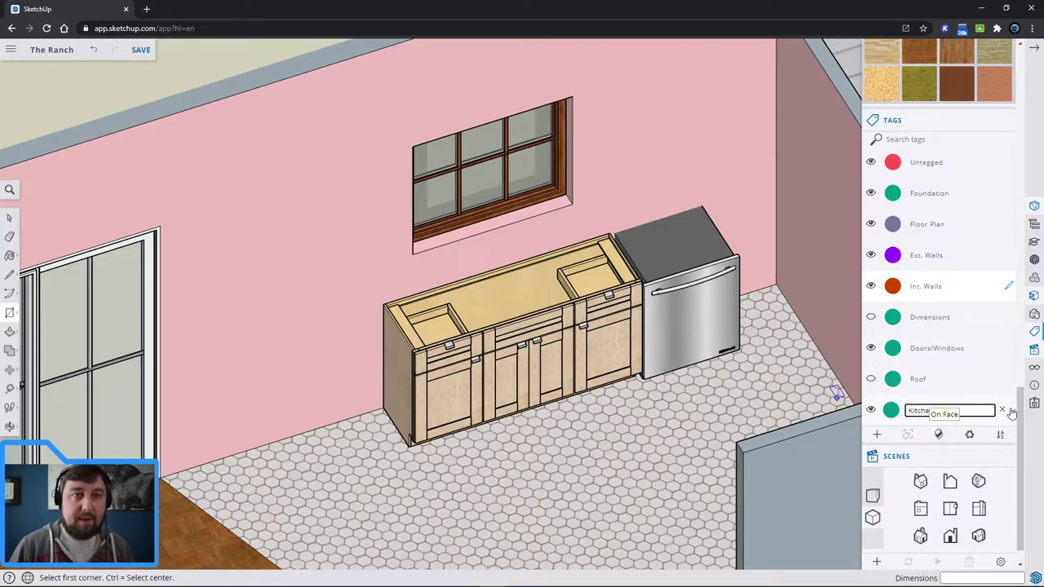
type("n")
key("Return")
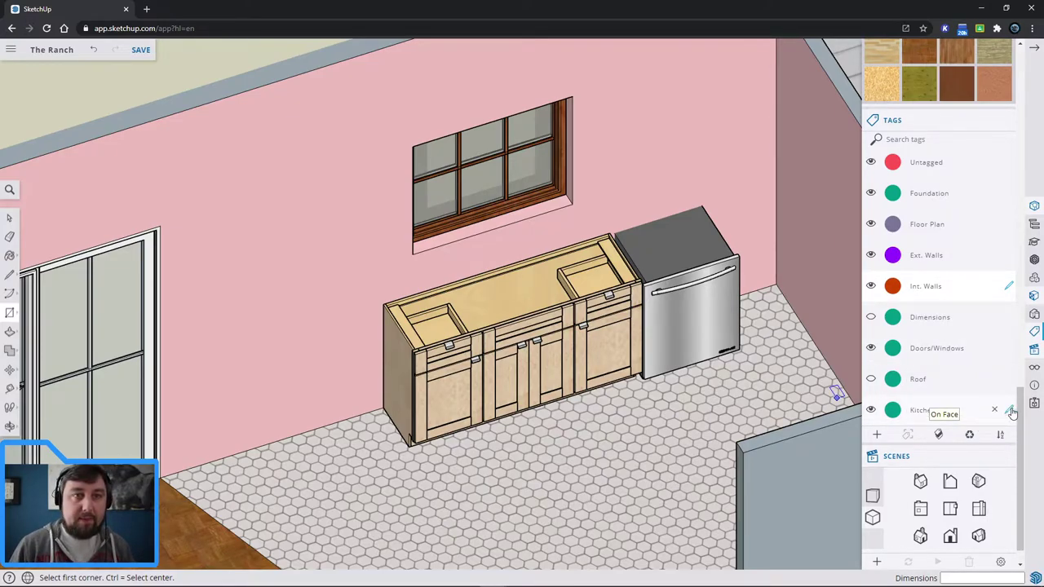
Assign both the sink base cabinet and the dishwasher to the Kitchen tag.
key("space")
left_click(670, 316)
left_click(610, 341, "shift")
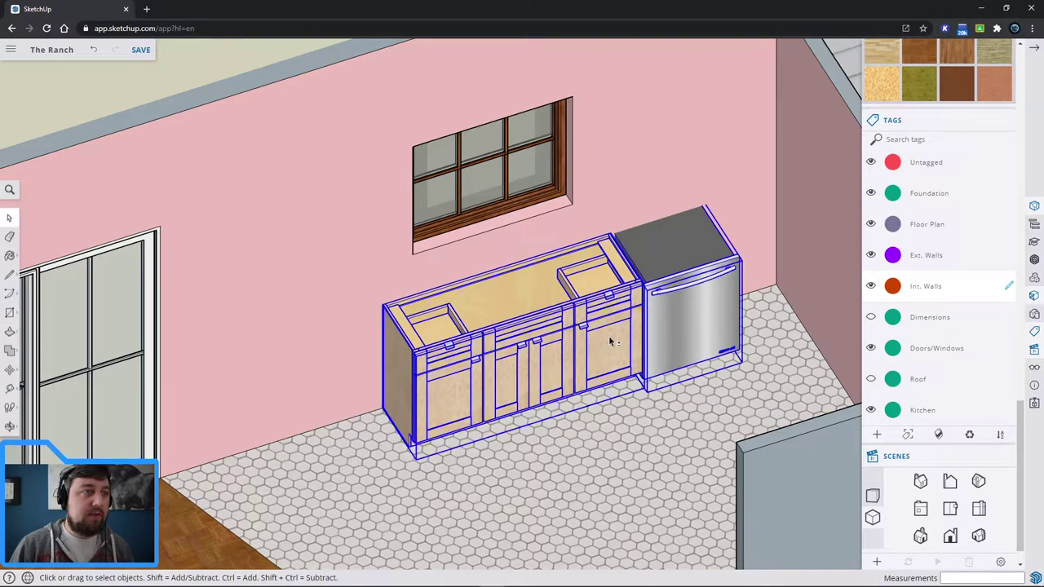
left_click(1031, 209)
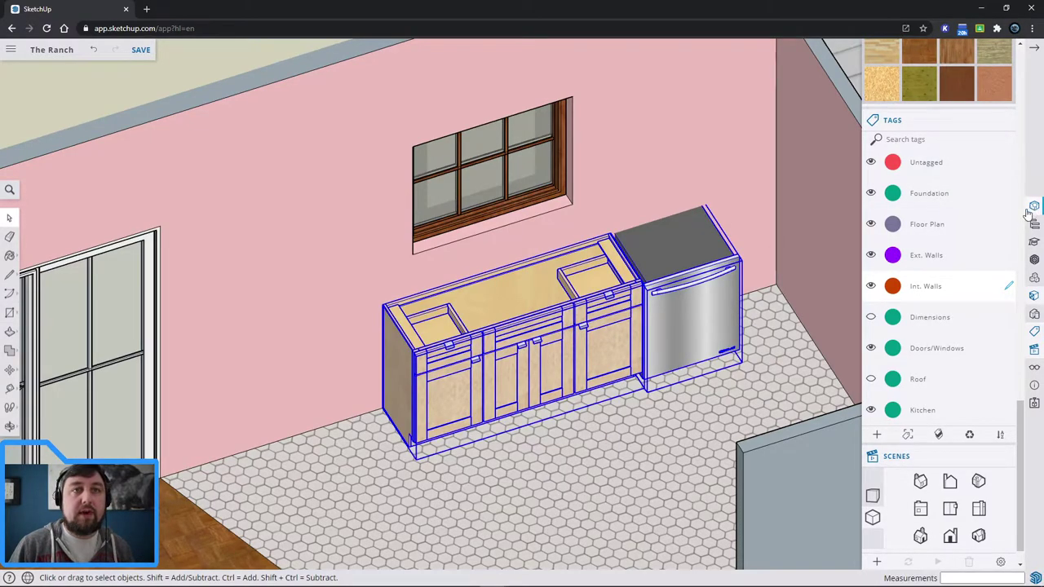
scroll(941, 203, "up", 2)
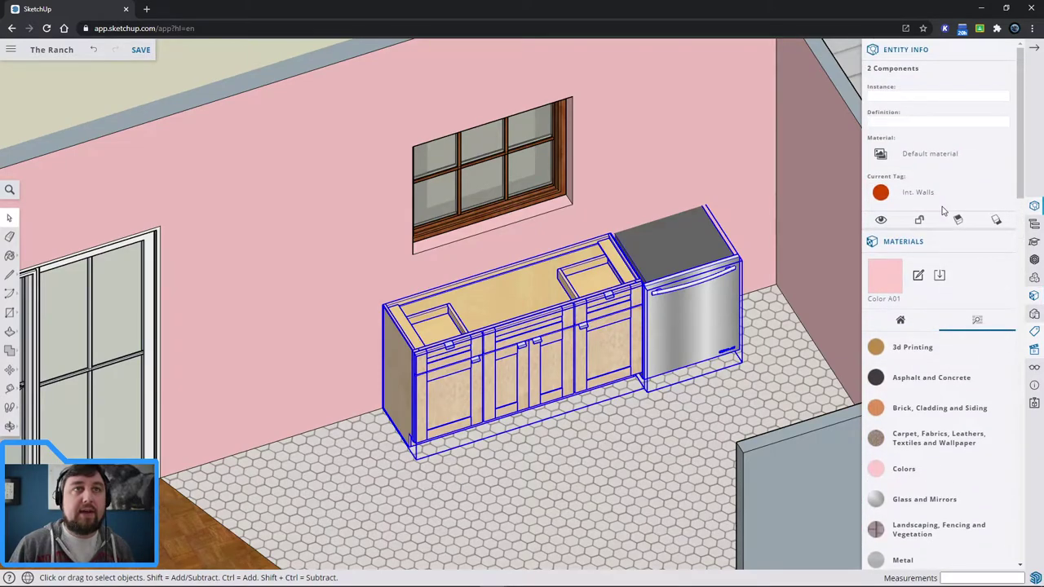
left_click(924, 199)
left_click(942, 342)
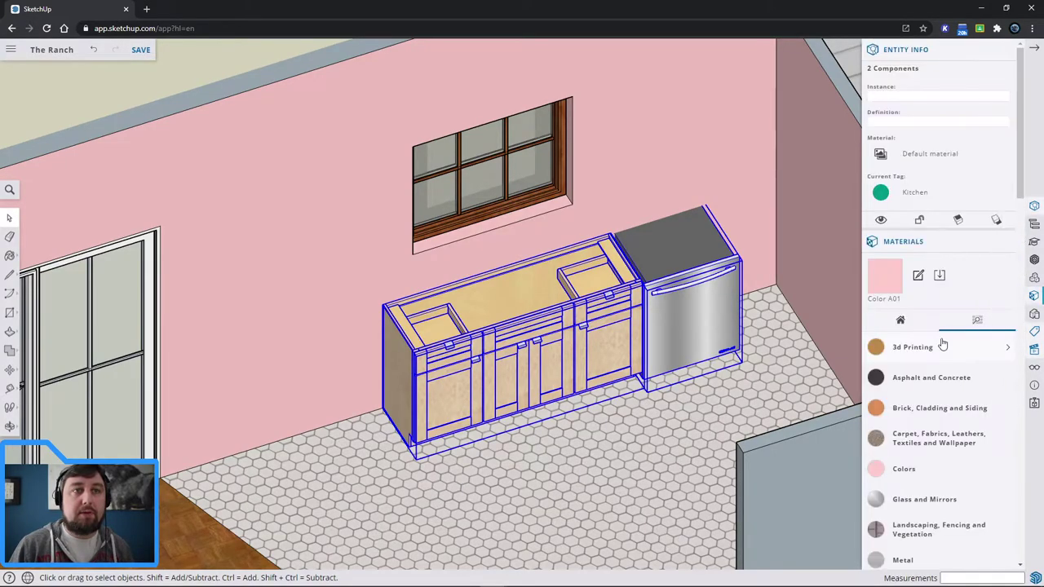
Check the Kitchen tag by hiding and showing its contents, and make Kitchen the active tag for new geometry.
scroll(965, 329, "down", 10)
scroll(965, 342, "down", 3)
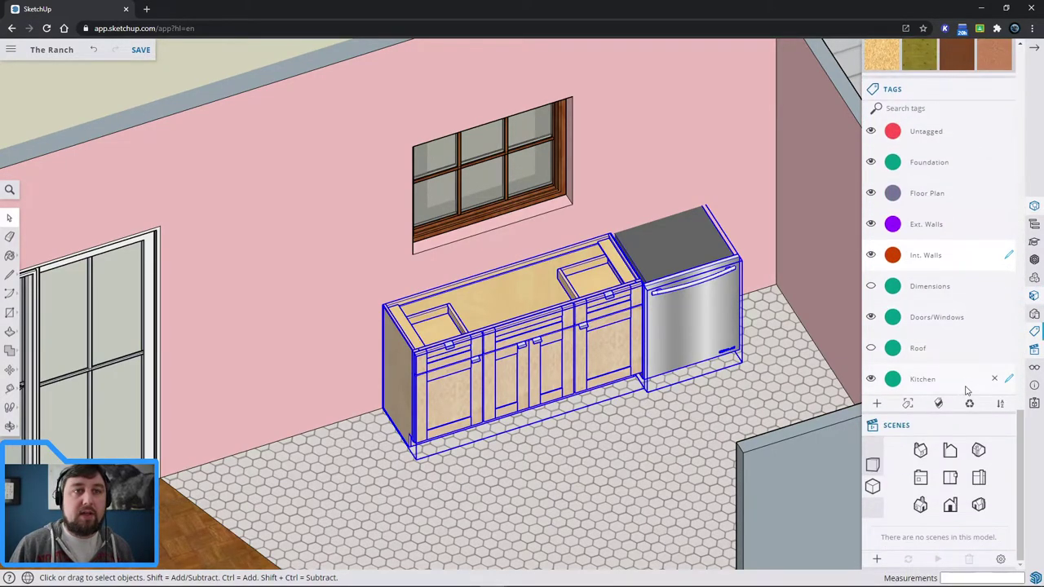
left_click(1012, 381)
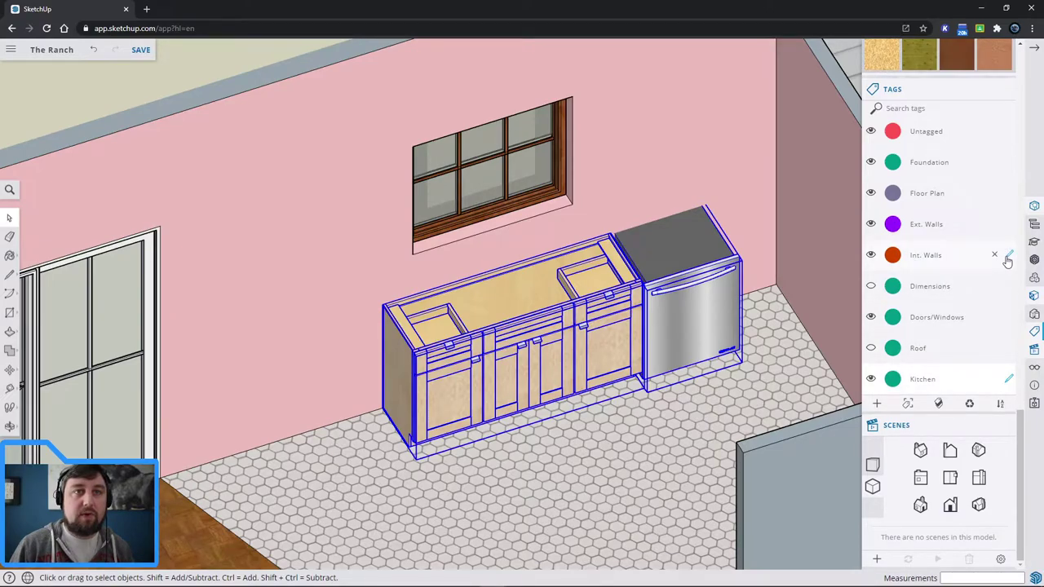
left_click(1008, 258)
left_click(871, 379)
left_click(871, 380)
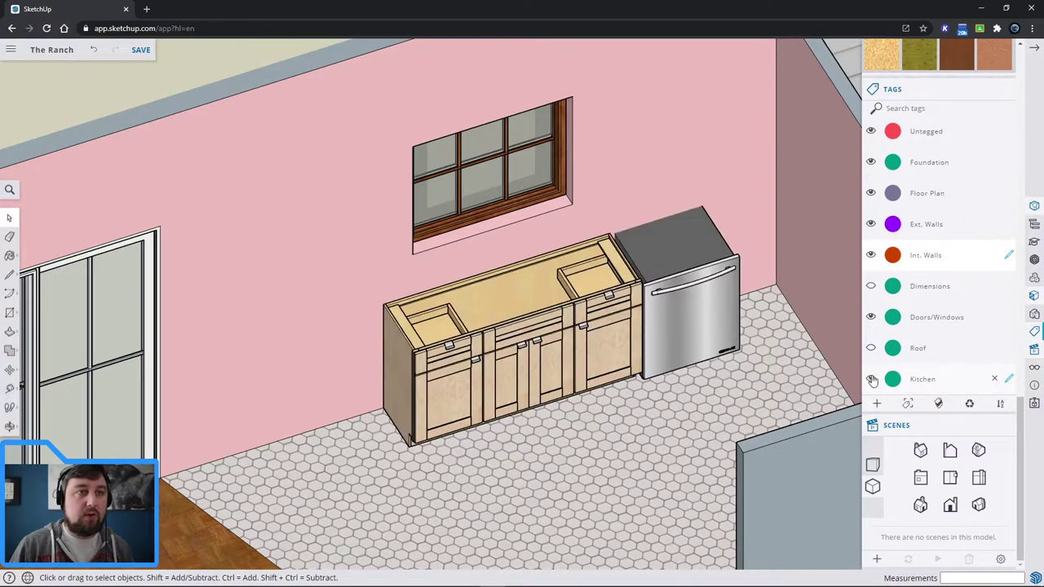
left_click(870, 379)
left_click(871, 379)
left_click(1010, 382)
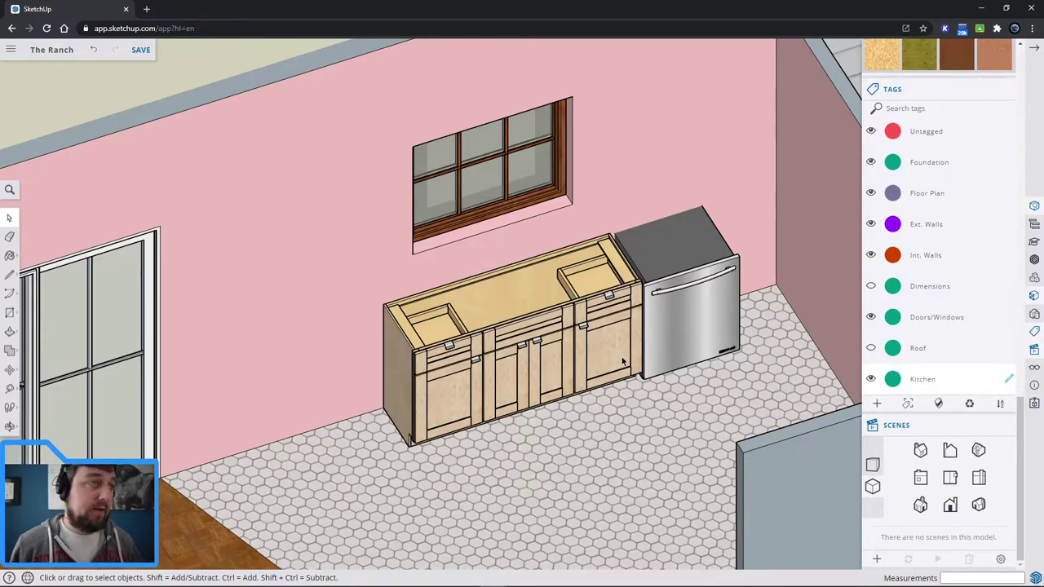
Draw a countertop rectangle about 7' by 1' 6" from the sink base's outer front corner to the dishwasher's far back corner.
left_click(9, 312)
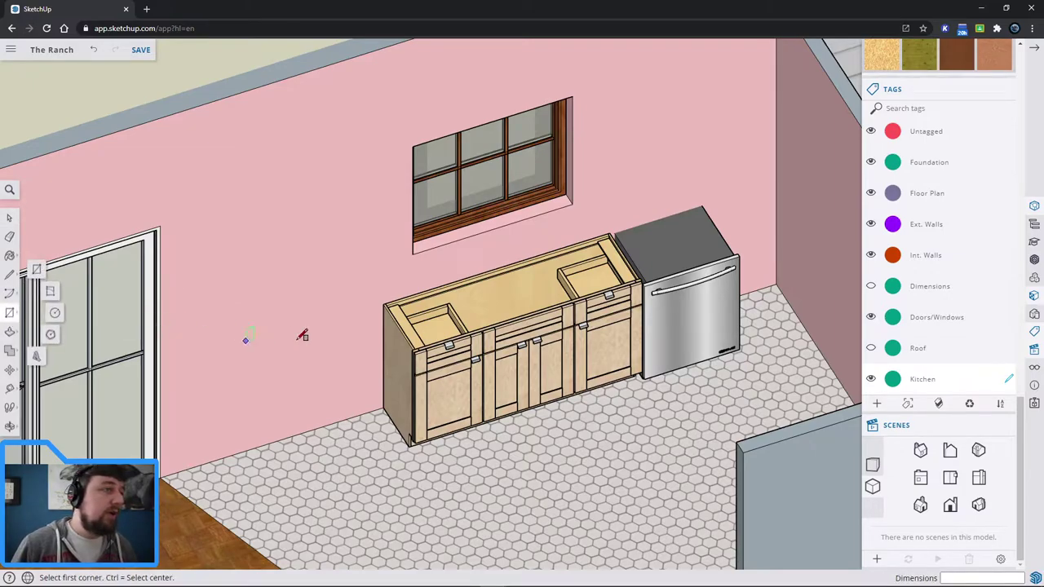
scroll(398, 307, "up", 4)
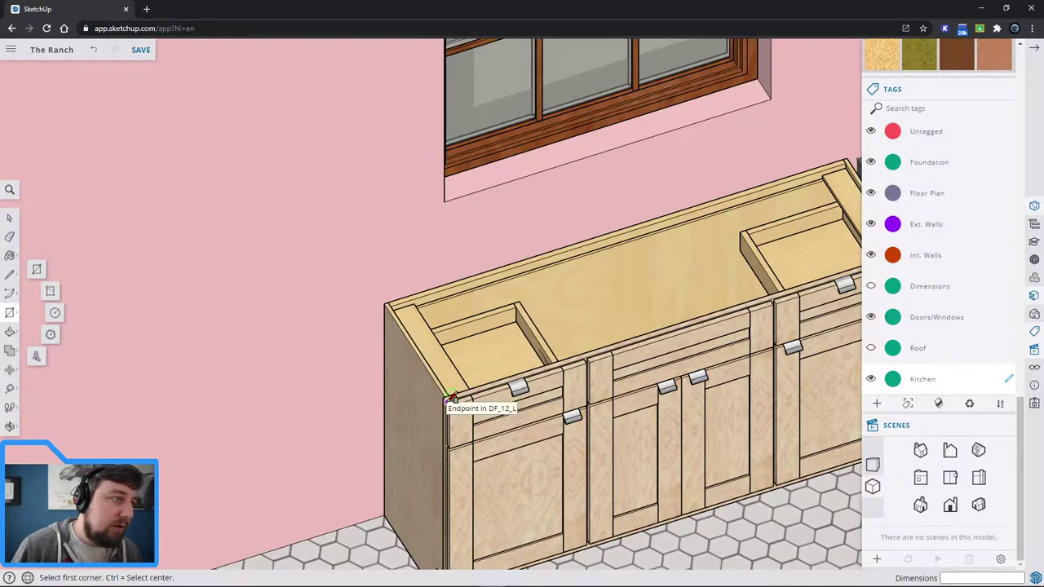
scroll(451, 400, "up", 5)
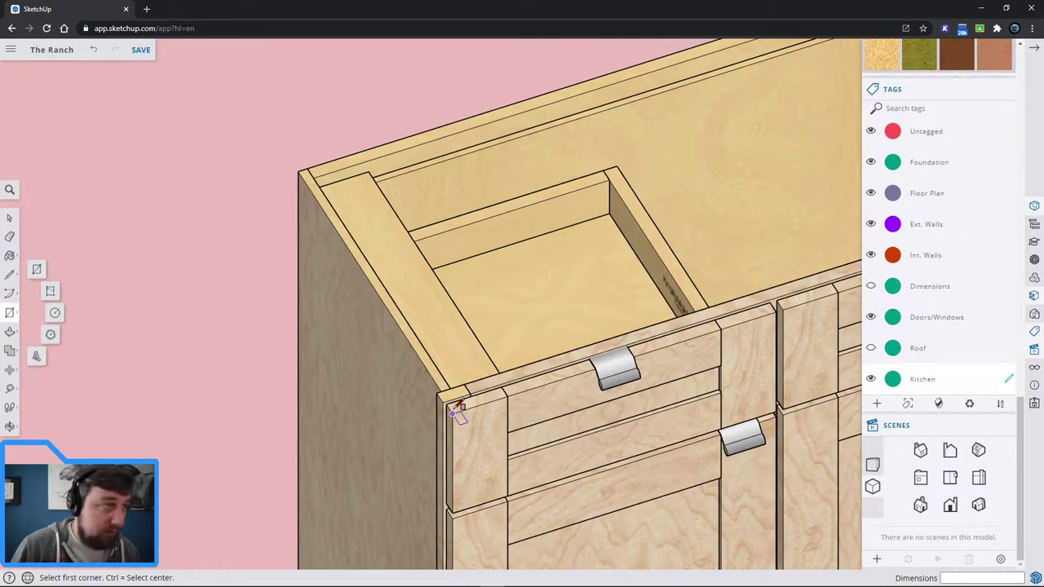
scroll(448, 398, "up", 3)
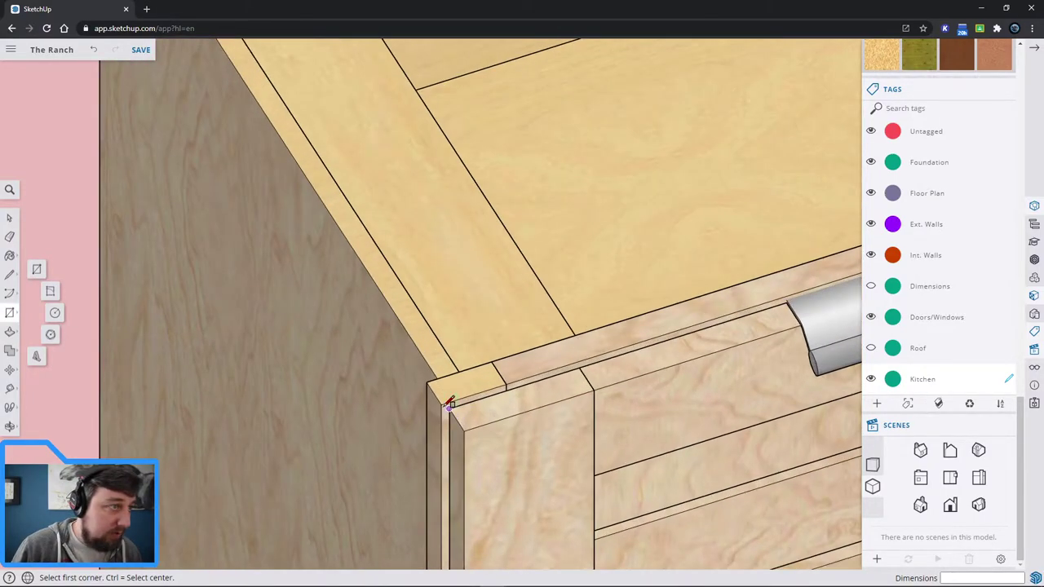
left_click(440, 405)
scroll(613, 279, "down", 5)
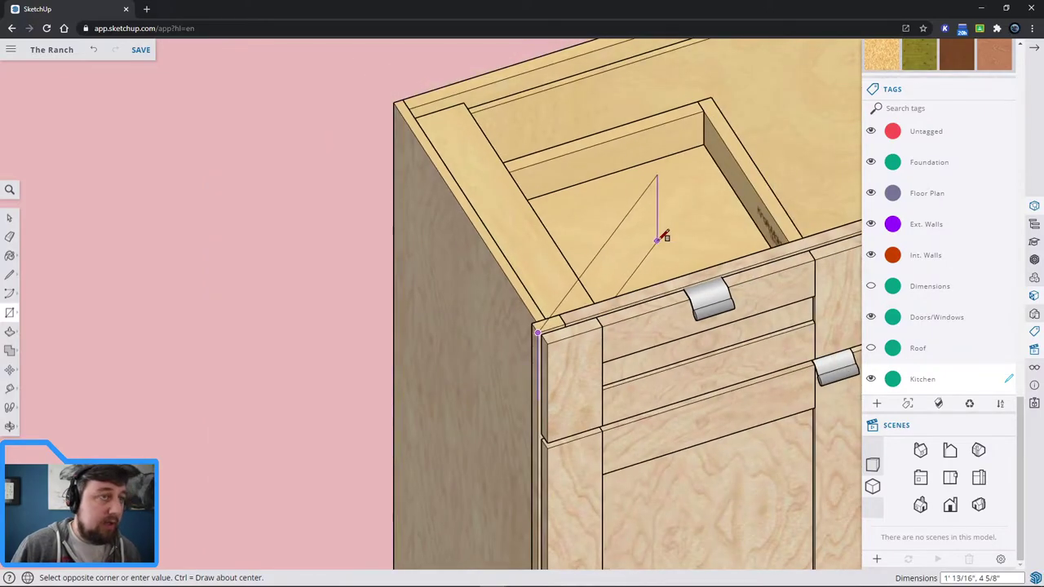
scroll(668, 233, "down", 5)
middle_click_drag(684, 179, 624, 233, "shift")
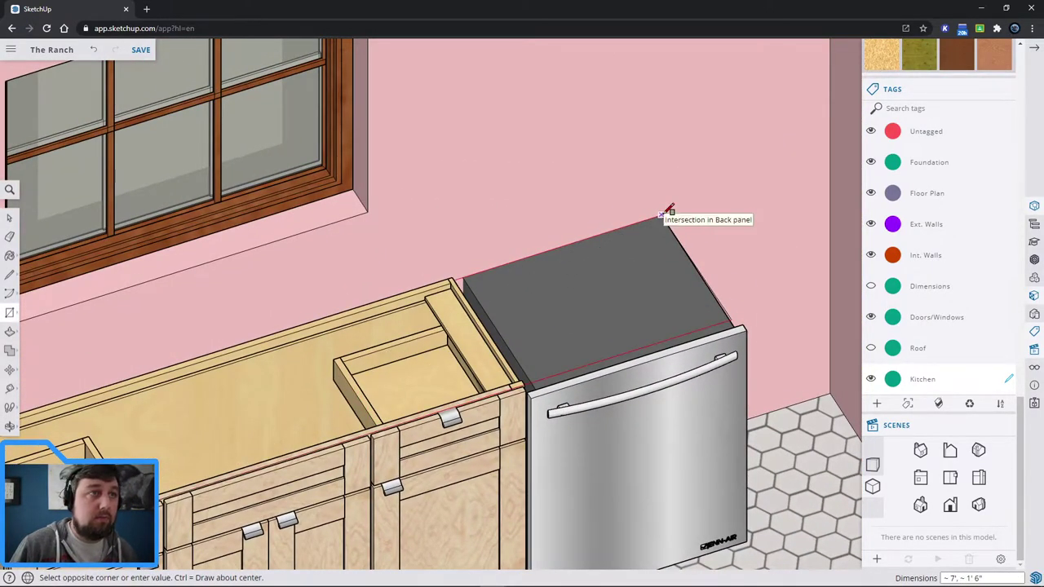
left_click(667, 214)
scroll(315, 404, "down", 3)
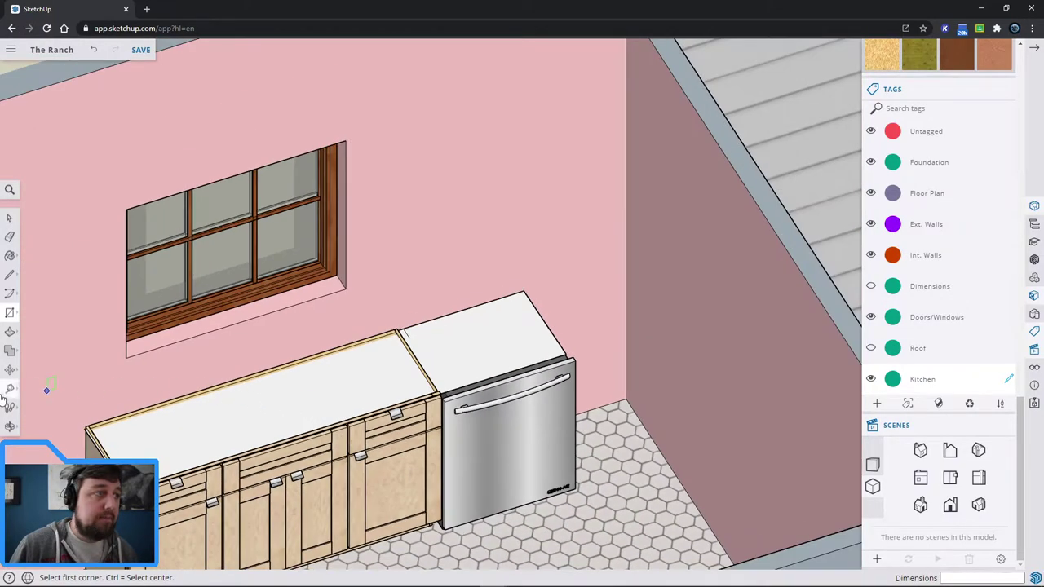
Push/Pull the countertop rectangle up 2" to form a slab over the cabinet and dishwasher.
key("space")
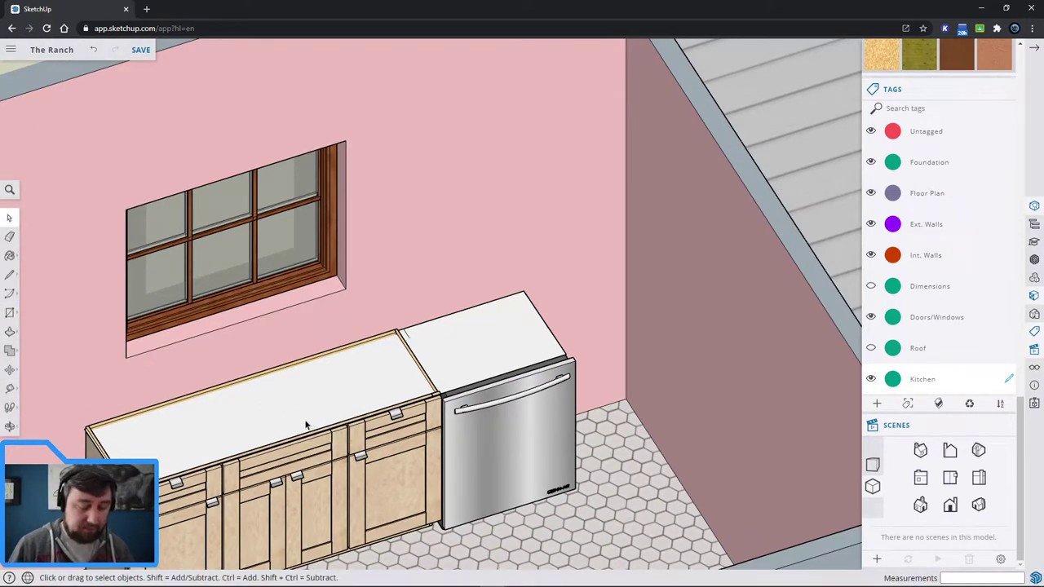
key("p")
left_click(310, 419)
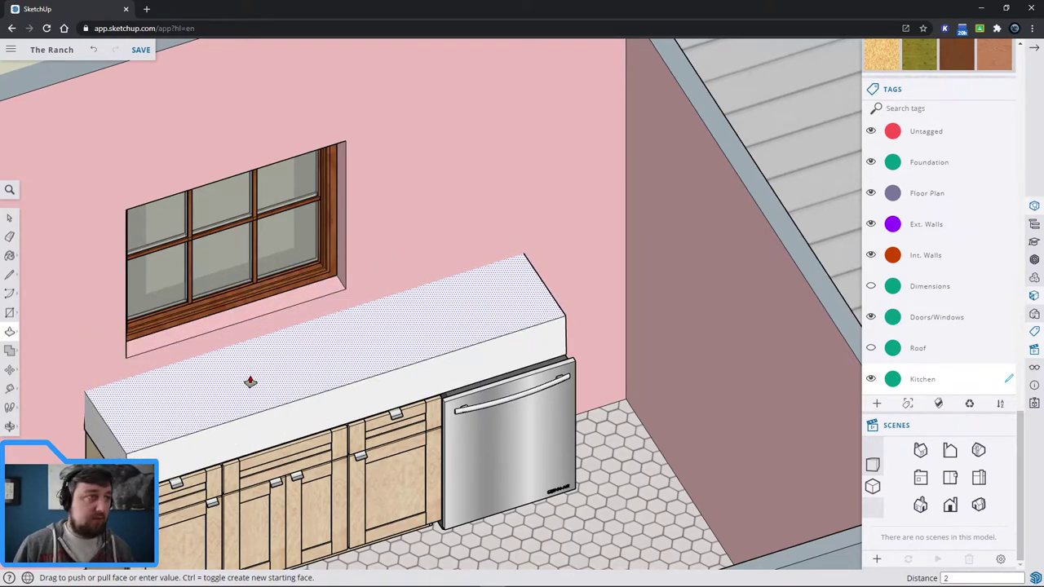
type("2\"")
key("Return")
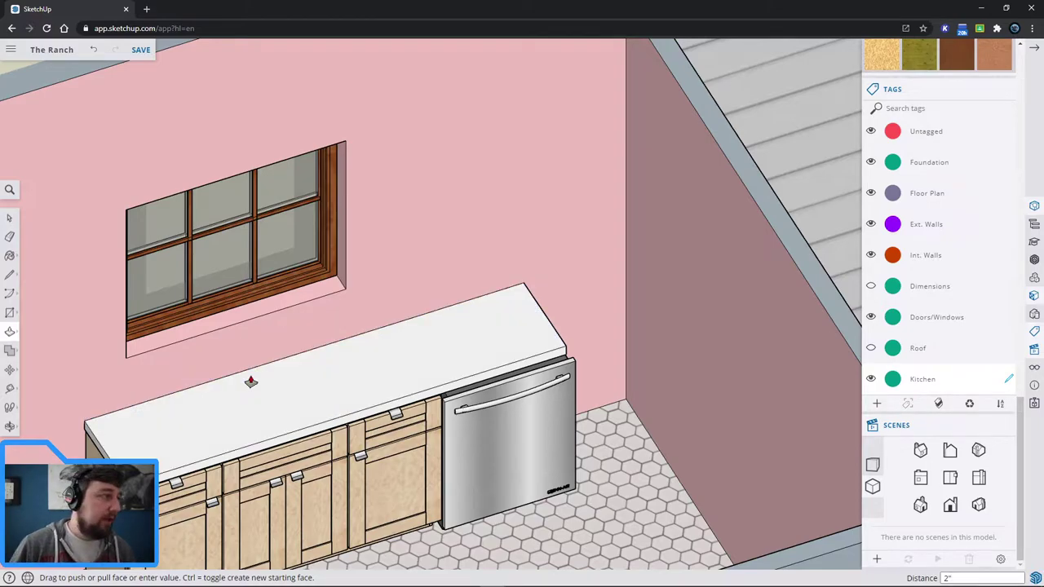
scroll(465, 402, "up", 5)
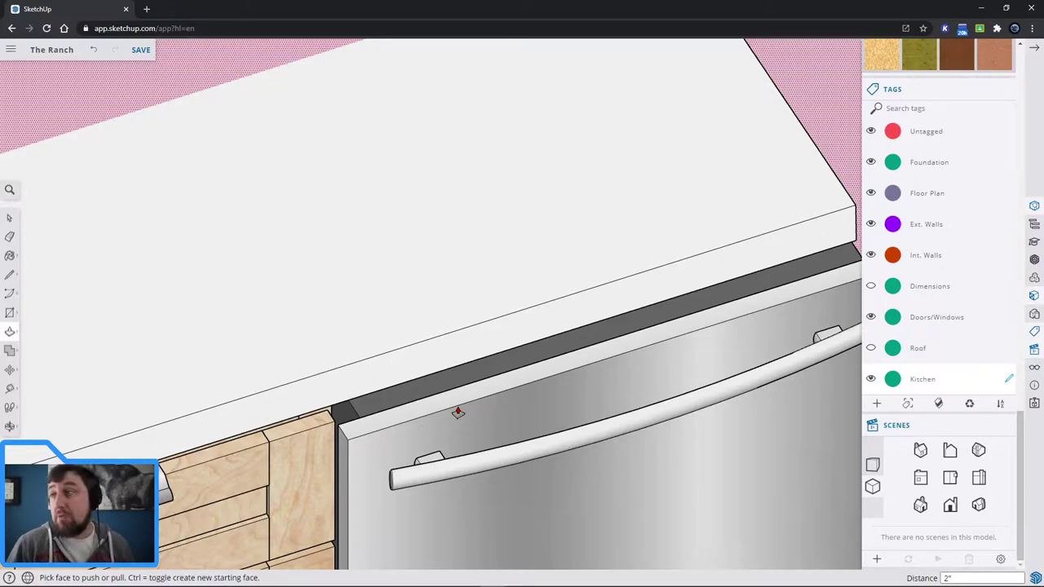
scroll(458, 412, "down", 5)
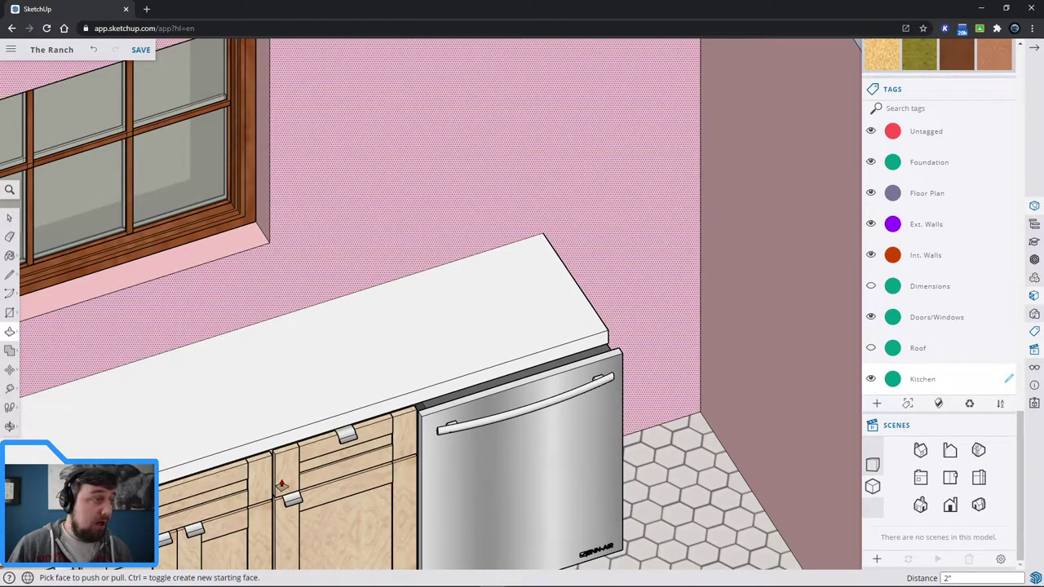
key("space")
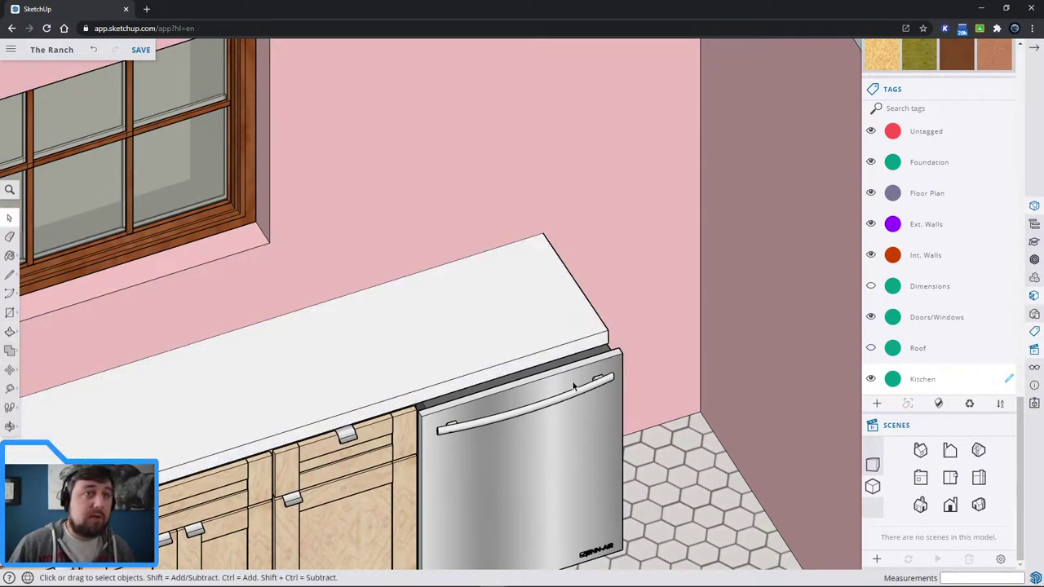
Paint the countertop's top, front and end faces with the Stone Marble material from the Stone collection.
scroll(925, 290, "up", 10)
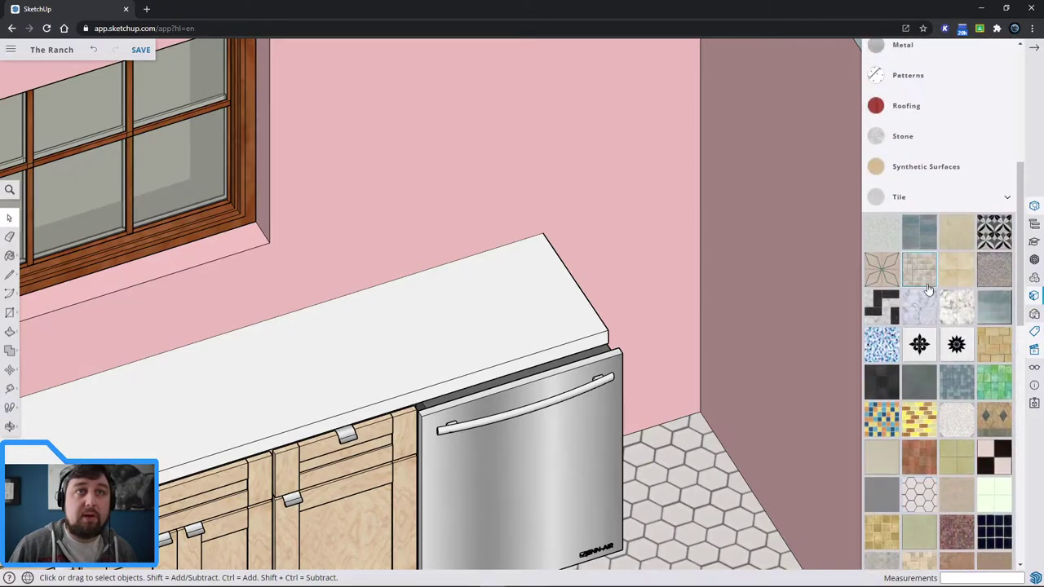
scroll(936, 424, "up", 3)
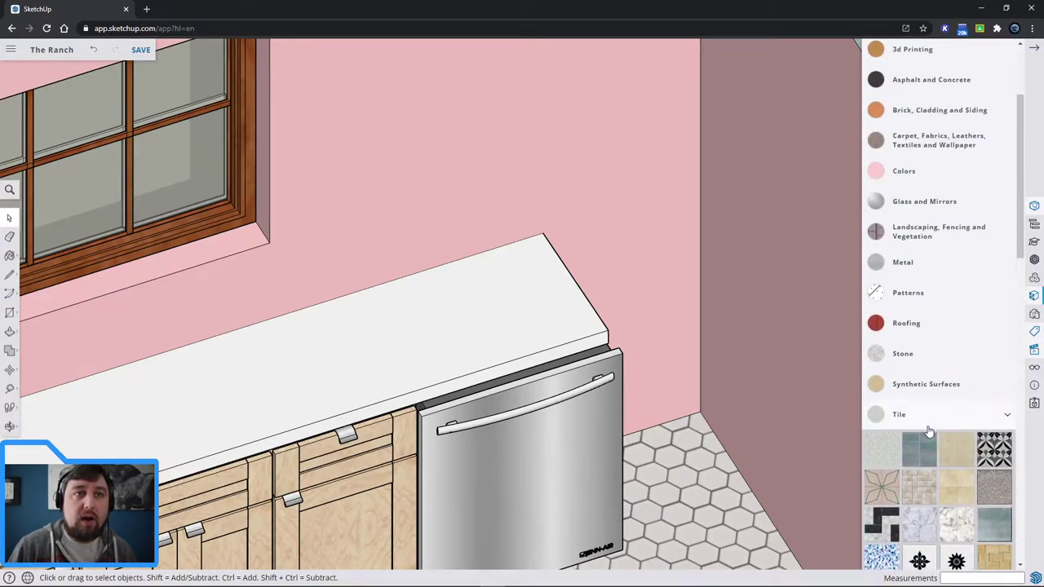
left_click(907, 364)
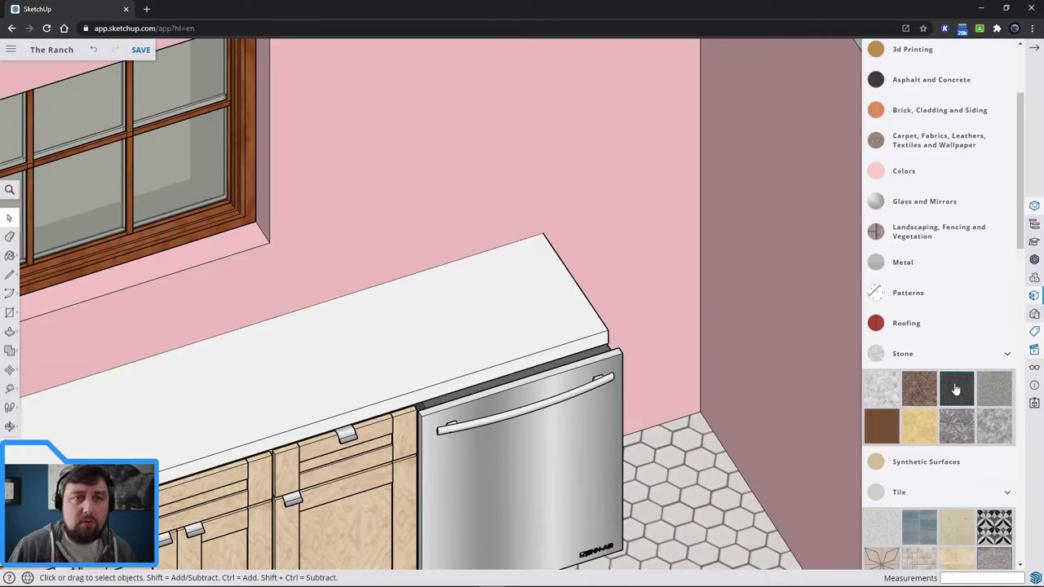
left_click(965, 435)
left_click(552, 346)
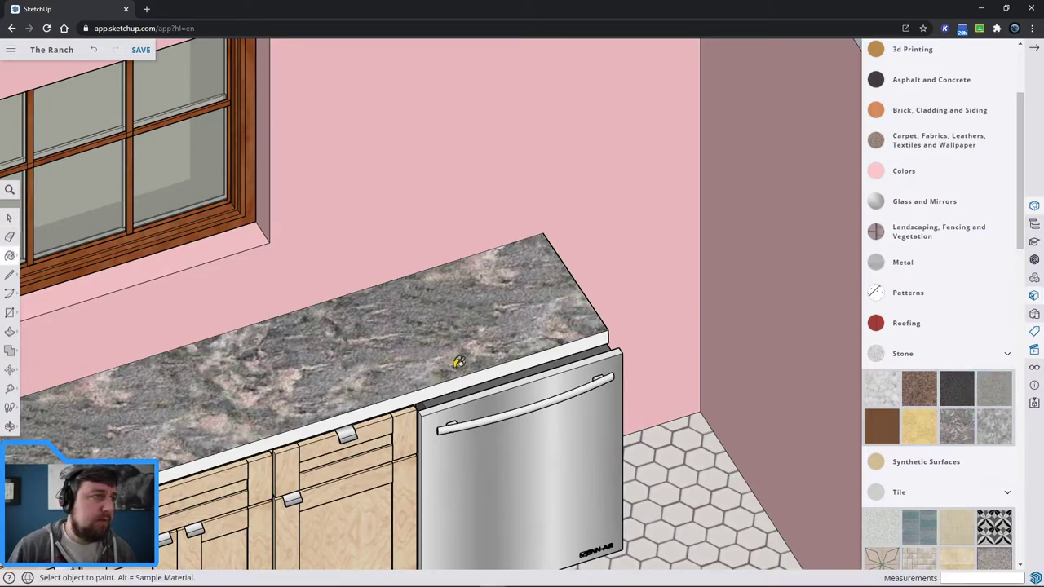
scroll(326, 400, "down", 2)
scroll(326, 399, "down", 1)
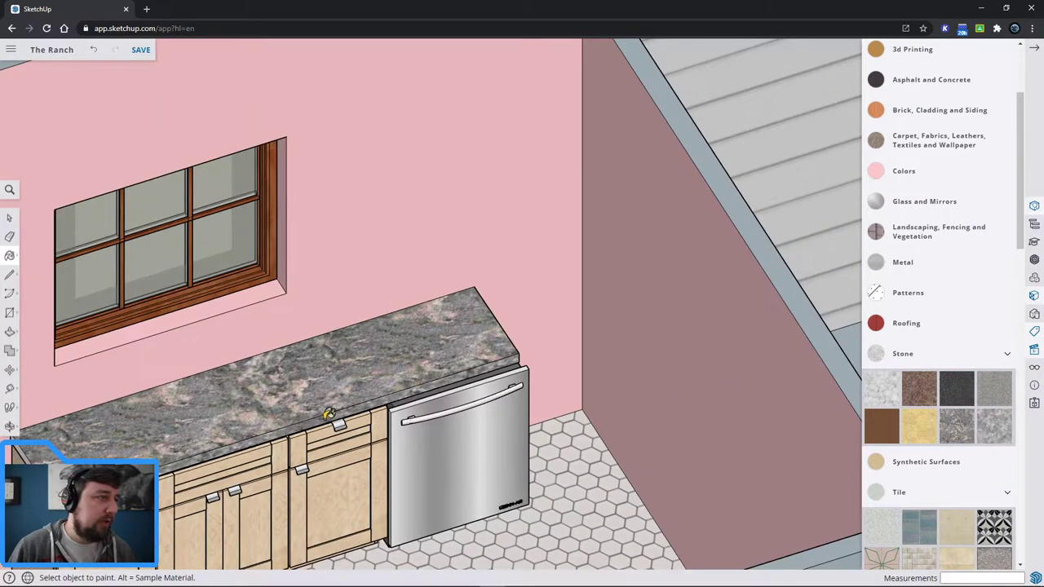
middle_click_drag(77, 437, 258, 408)
scroll(214, 441, "up", 3)
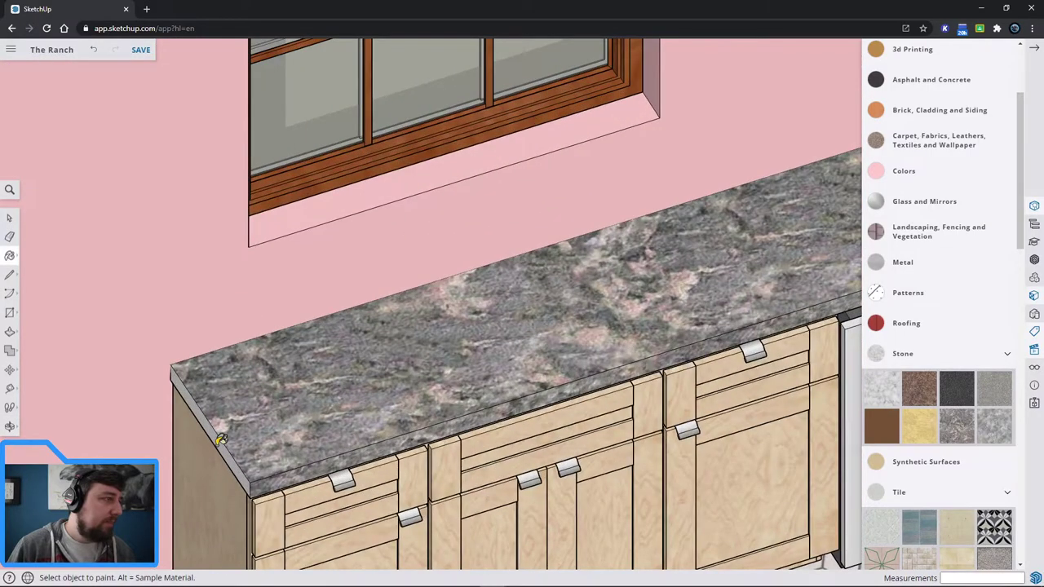
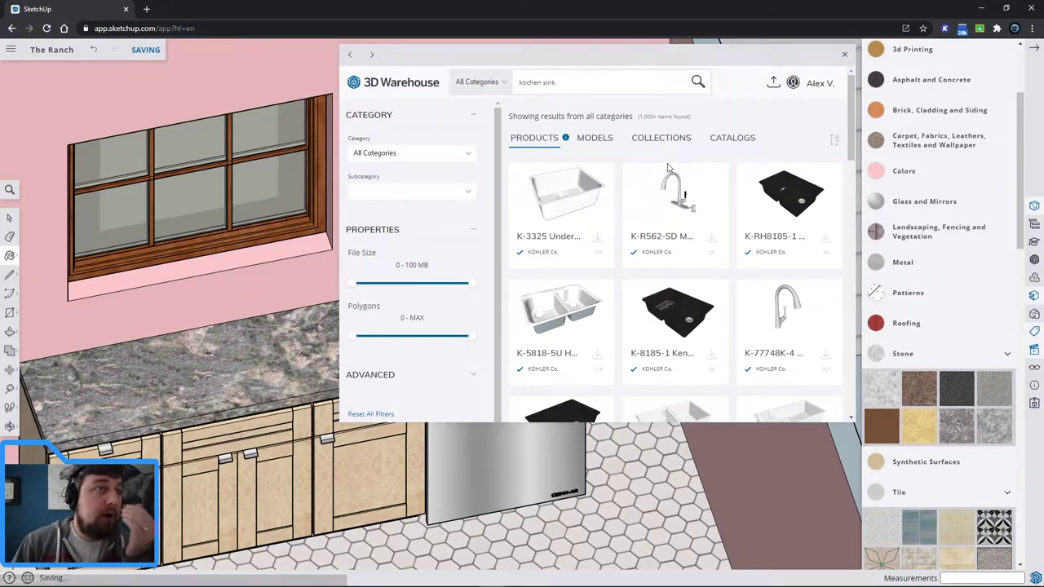
Import the Kohler K-3325 undermount sink from the 3D Warehouse and place it outside the house behind the kitchen wall.
left_click(597, 238)
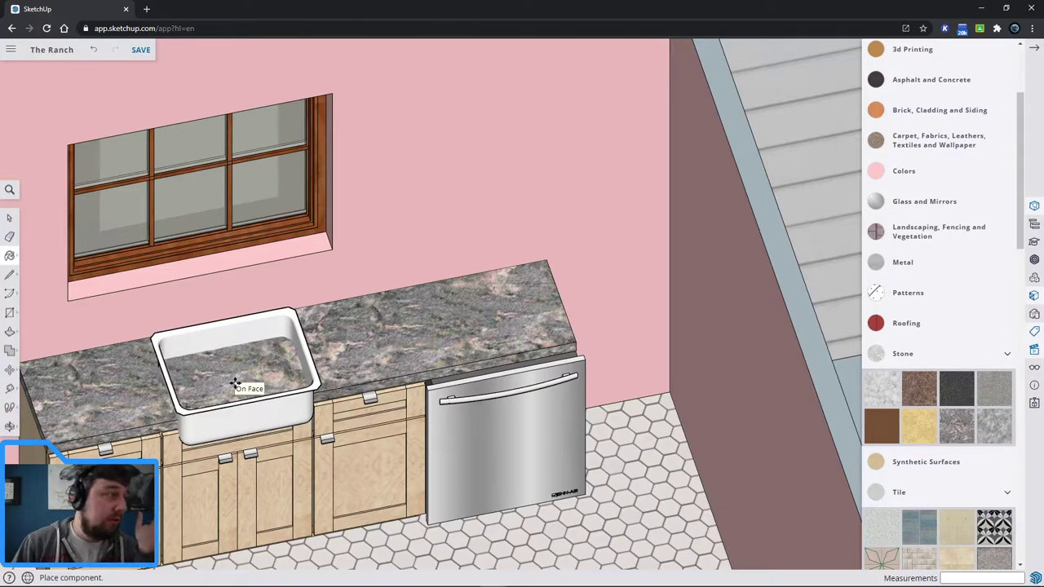
middle_click_drag(235, 384, 228, 416)
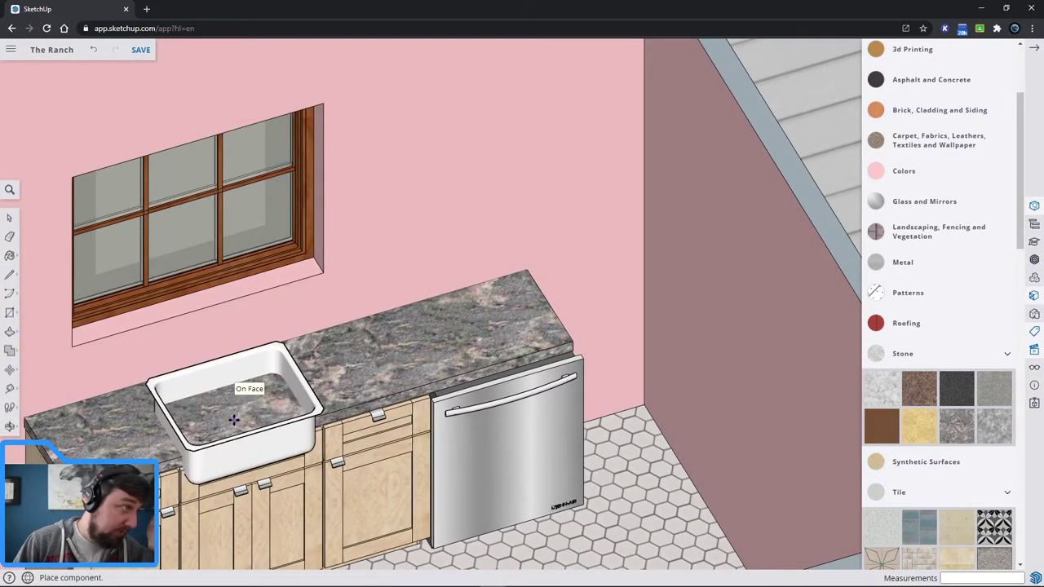
scroll(232, 411, "down", 5)
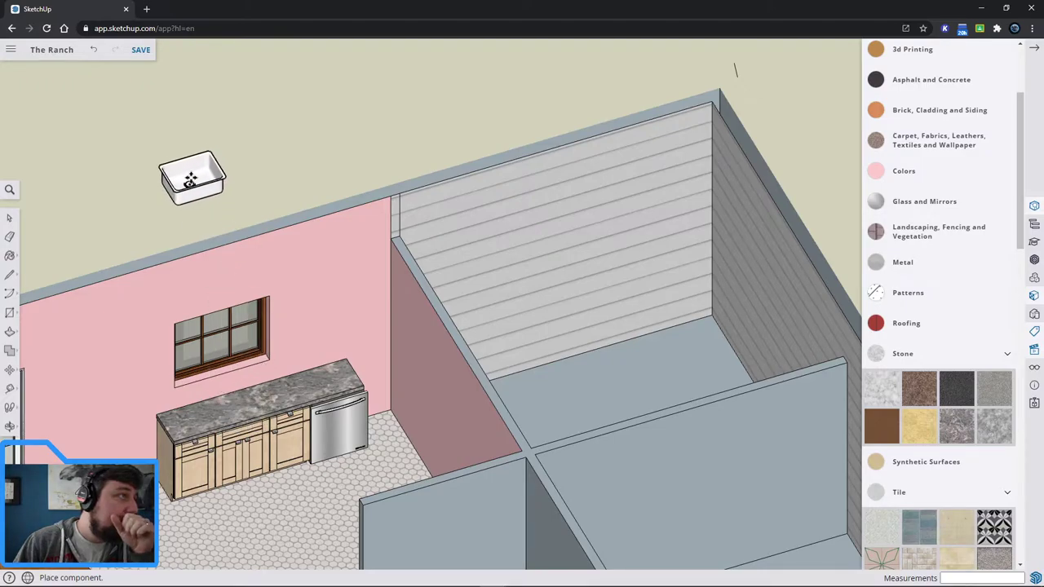
left_click(192, 181)
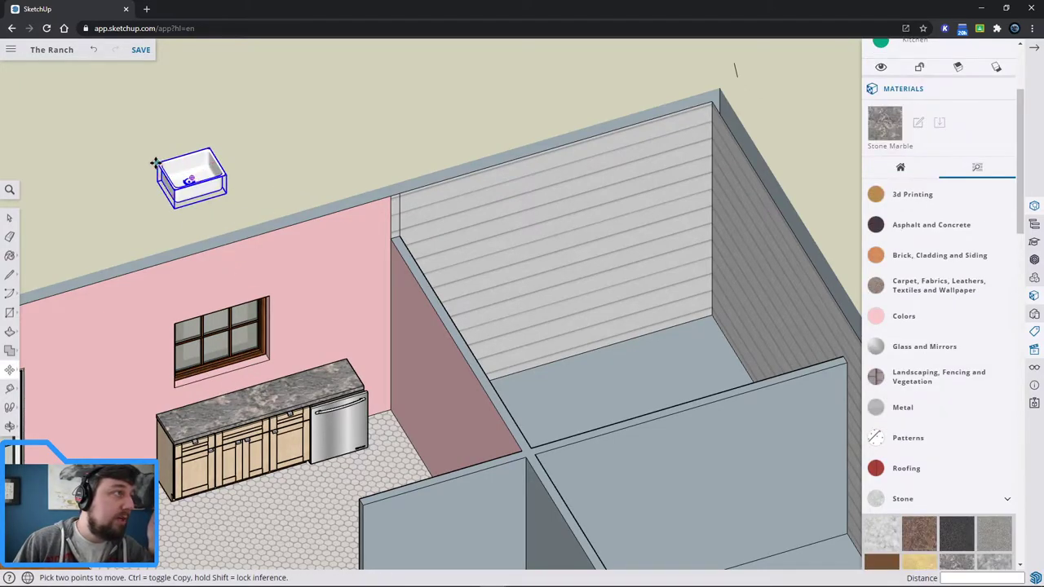
Move the sink by its back corner onto the countertop's back edge, aligned over the middle doors of the base cabinet.
scroll(157, 162, "up", 2)
left_click(154, 161)
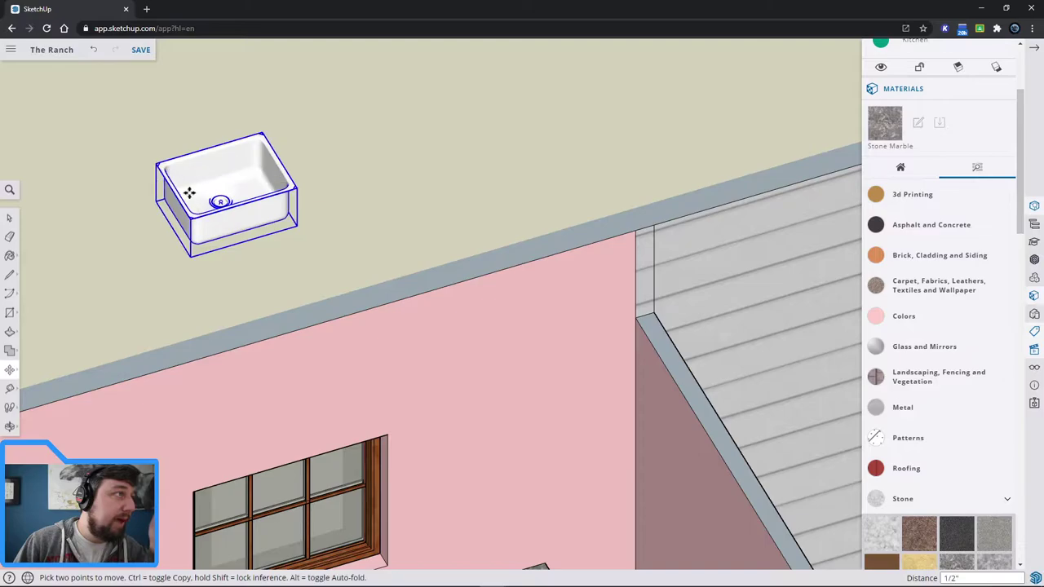
scroll(351, 457, "down", 2)
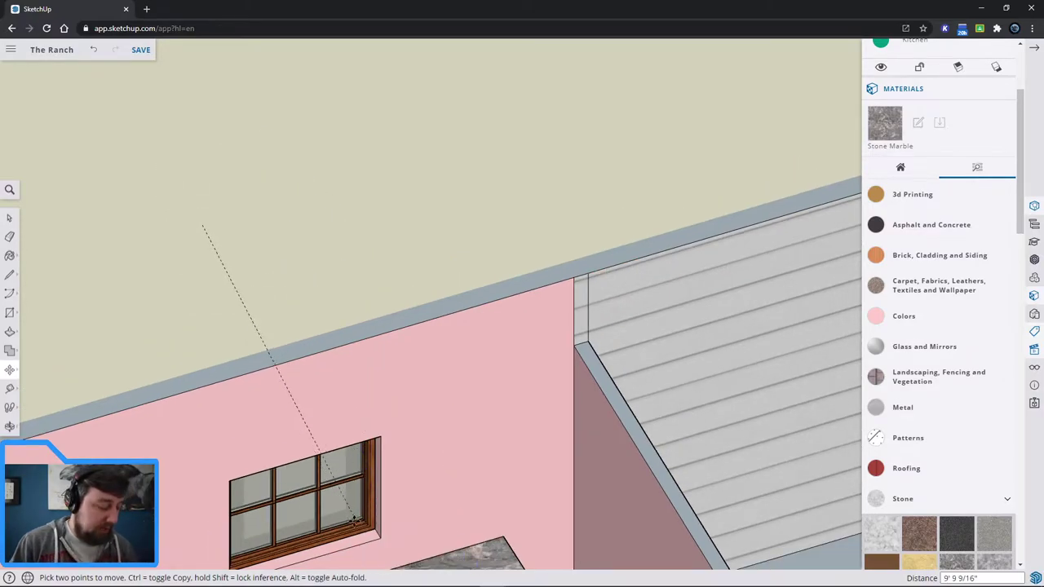
middle_click_drag(359, 562, 326, 375, "shift")
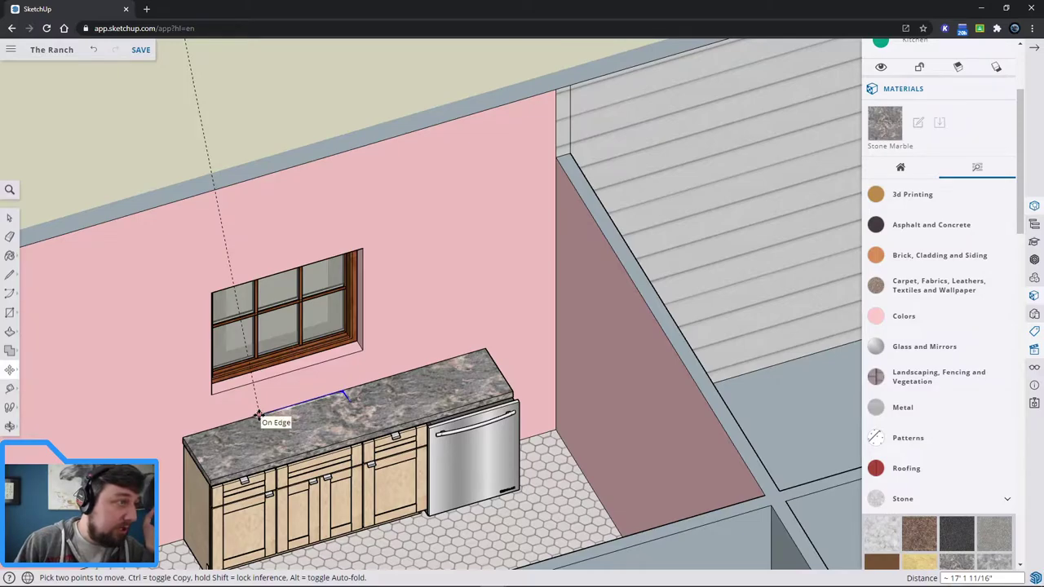
middle_click_drag(257, 416, 127, 410)
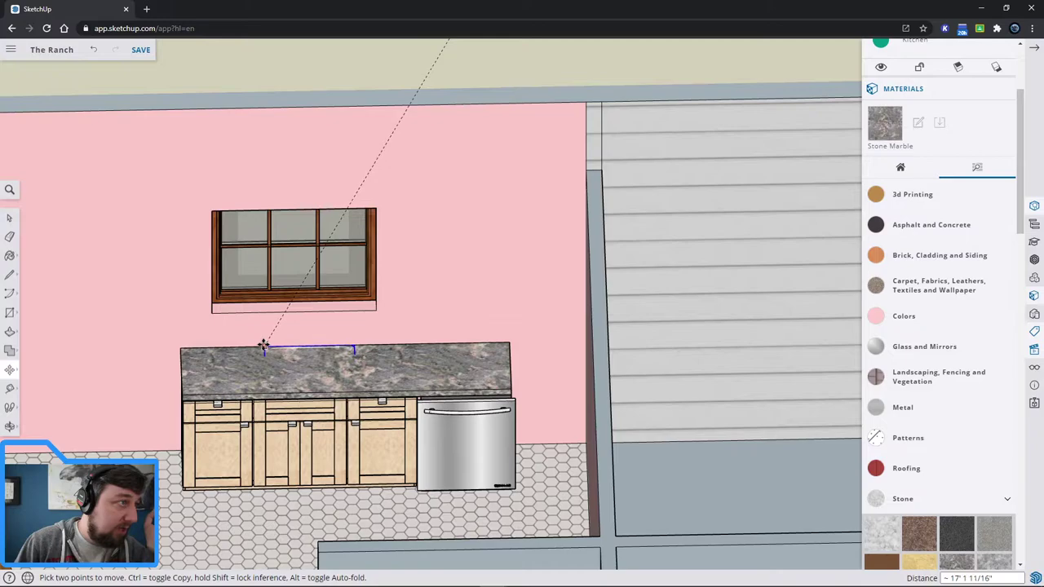
scroll(263, 344, "up", 3)
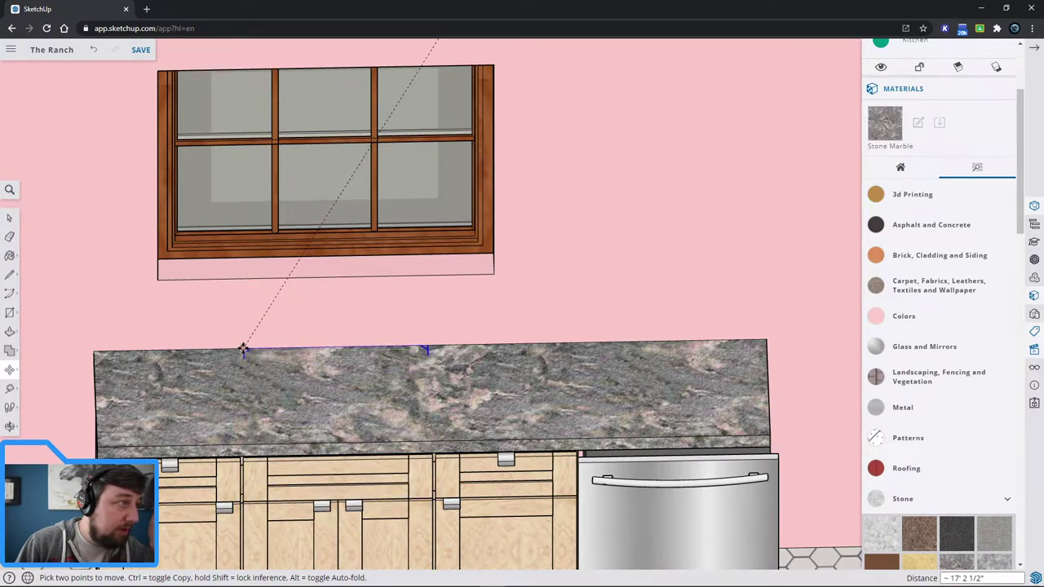
left_click(243, 348)
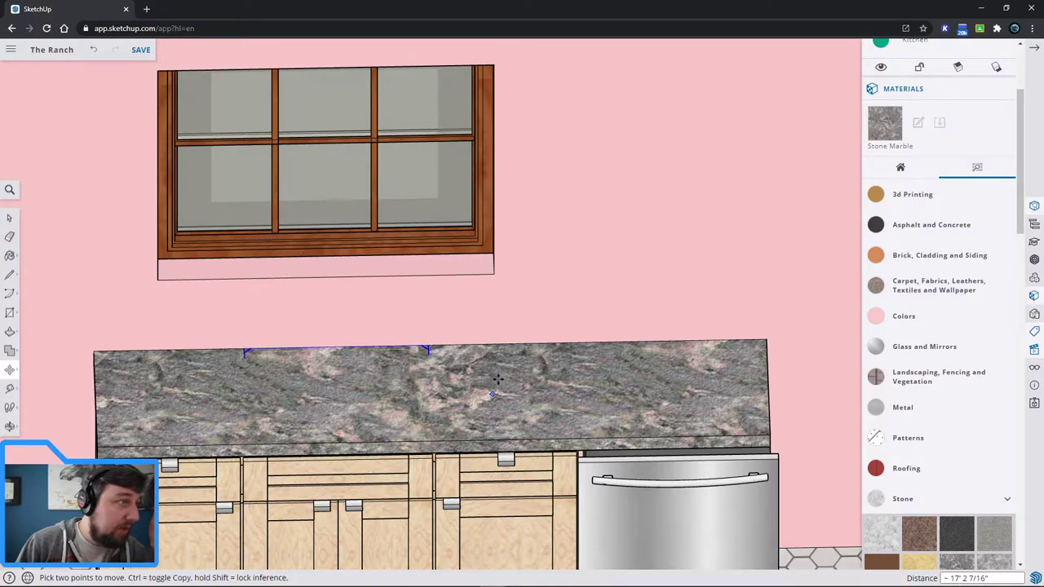
Draw a rectangle about 1' 11 3/16" by 1' 6" on the countertop from the sink's back corner to the front edge.
middle_click_drag(499, 367, 501, 522)
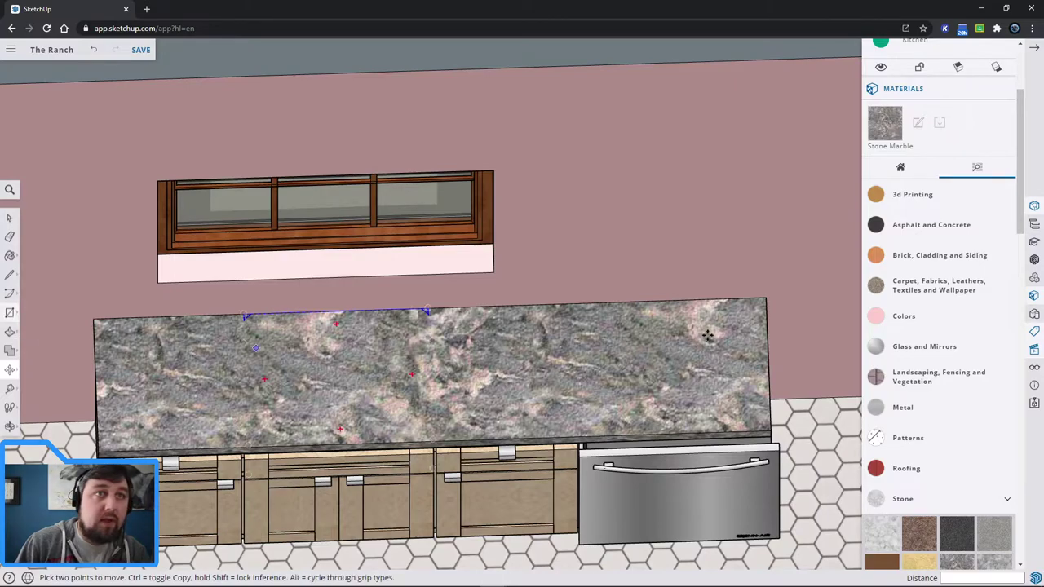
left_click(1034, 331)
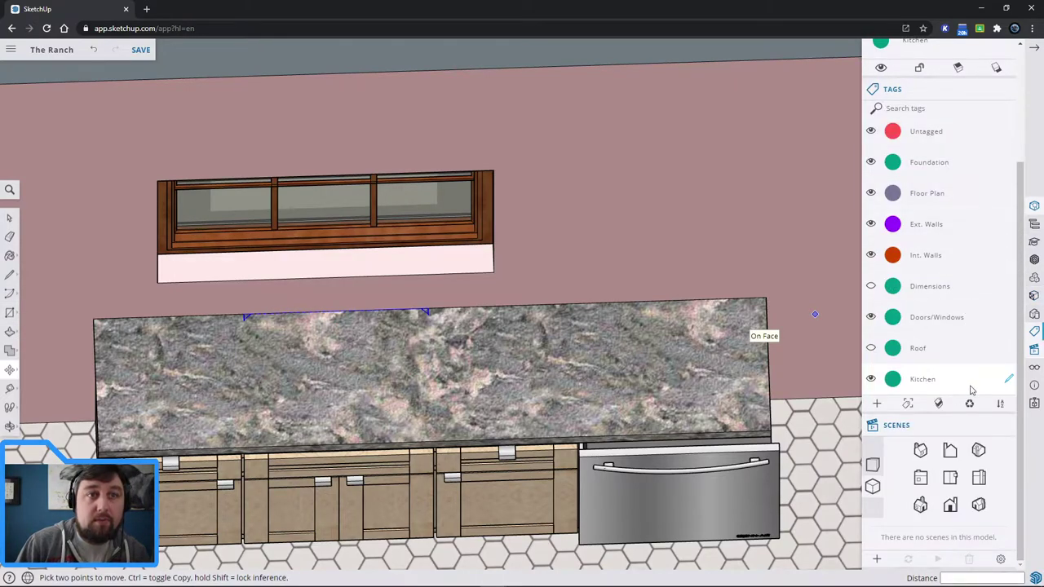
left_click(9, 316)
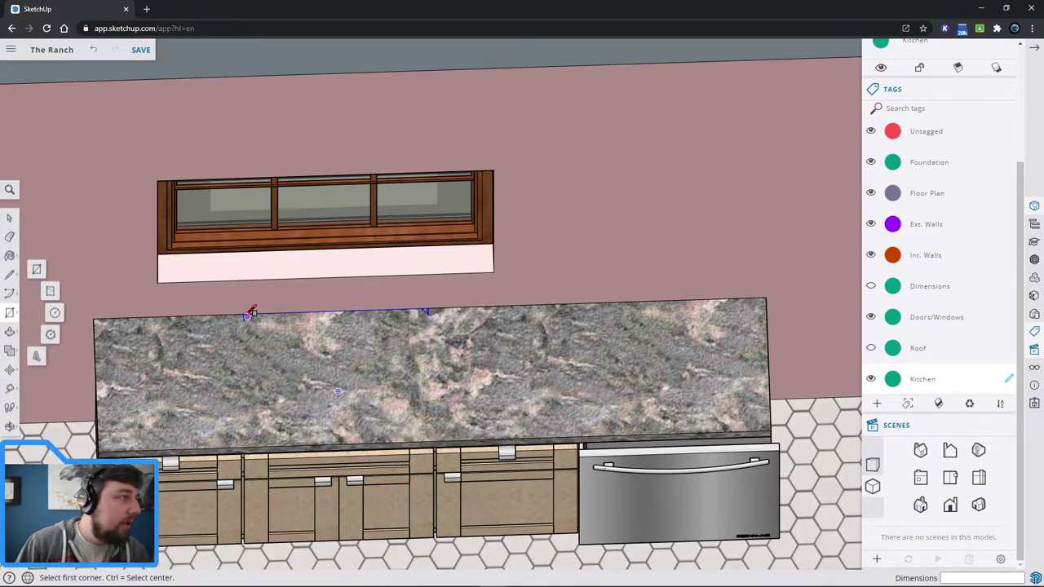
scroll(249, 314, "up", 3)
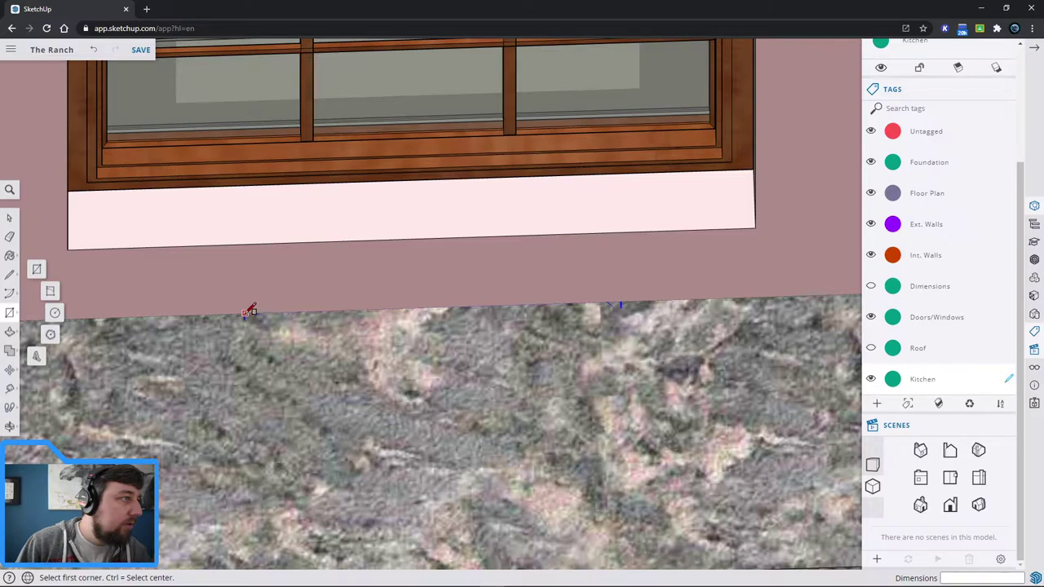
left_click(249, 313)
scroll(543, 464, "down", 2)
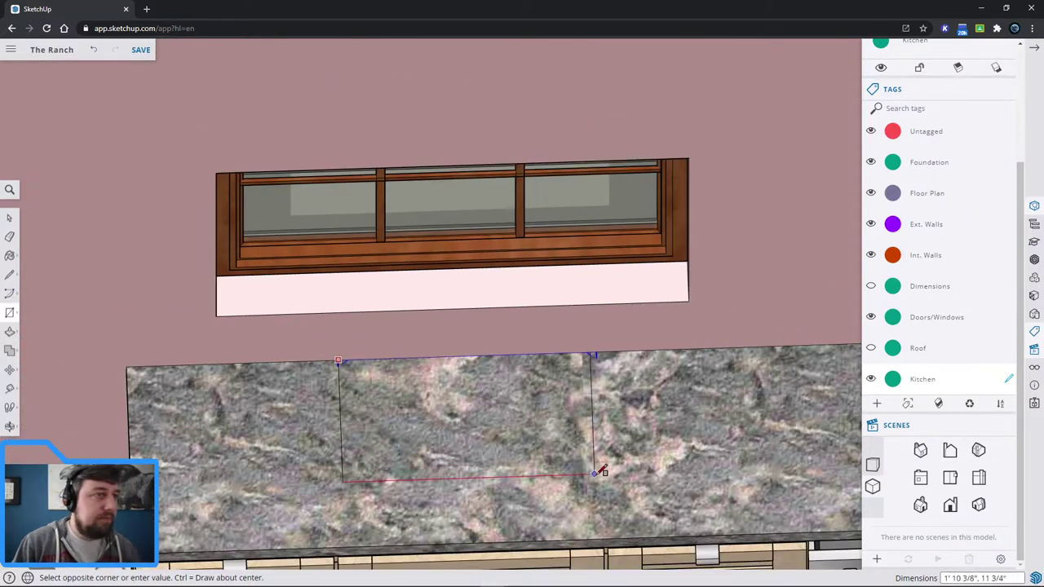
left_click(606, 532)
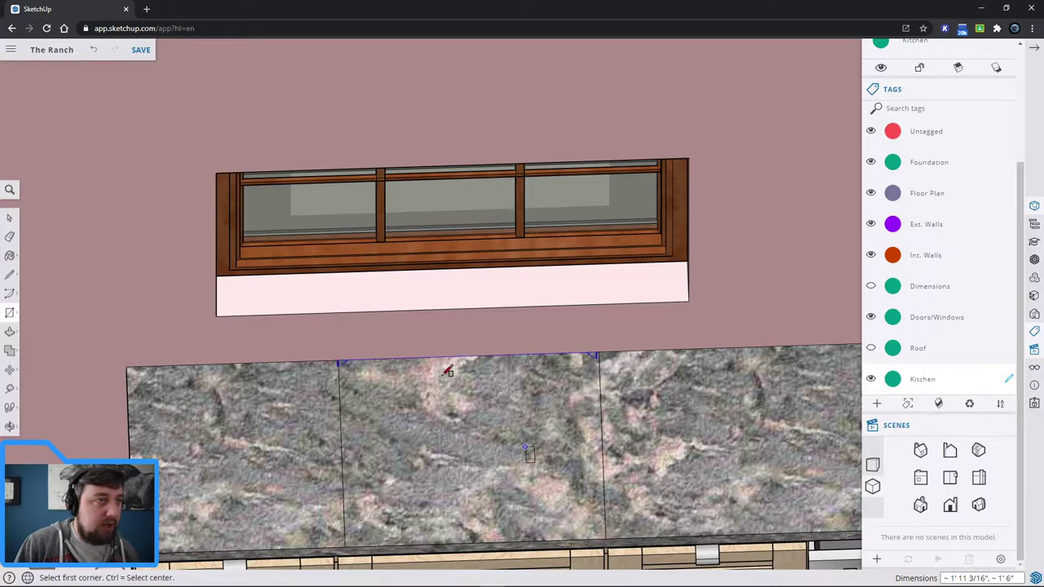
Push/Pull the sink rectangle down 2" through the countertop and remove the leftover face covering the basin.
key("p")
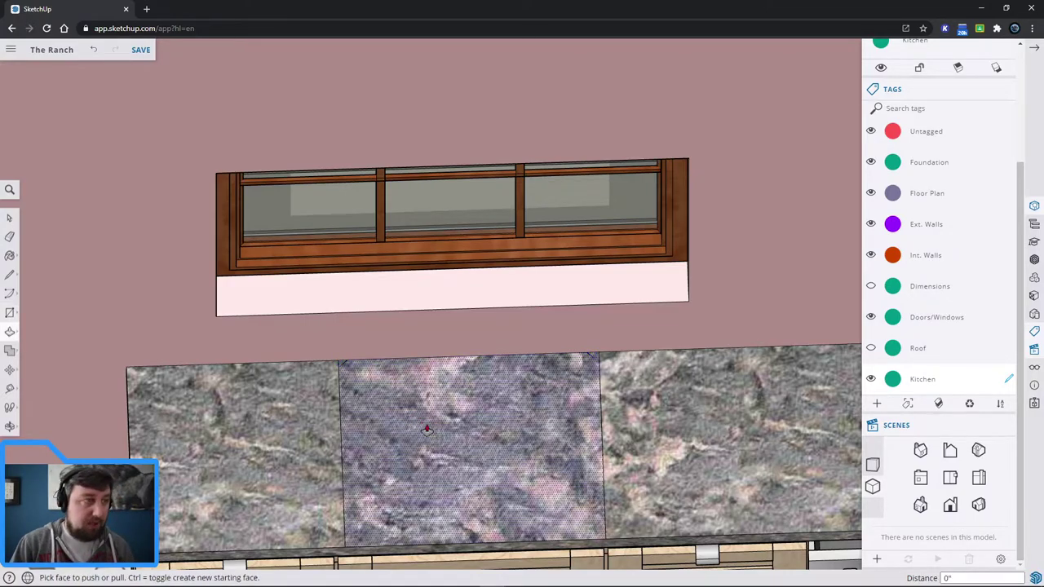
left_click(450, 450)
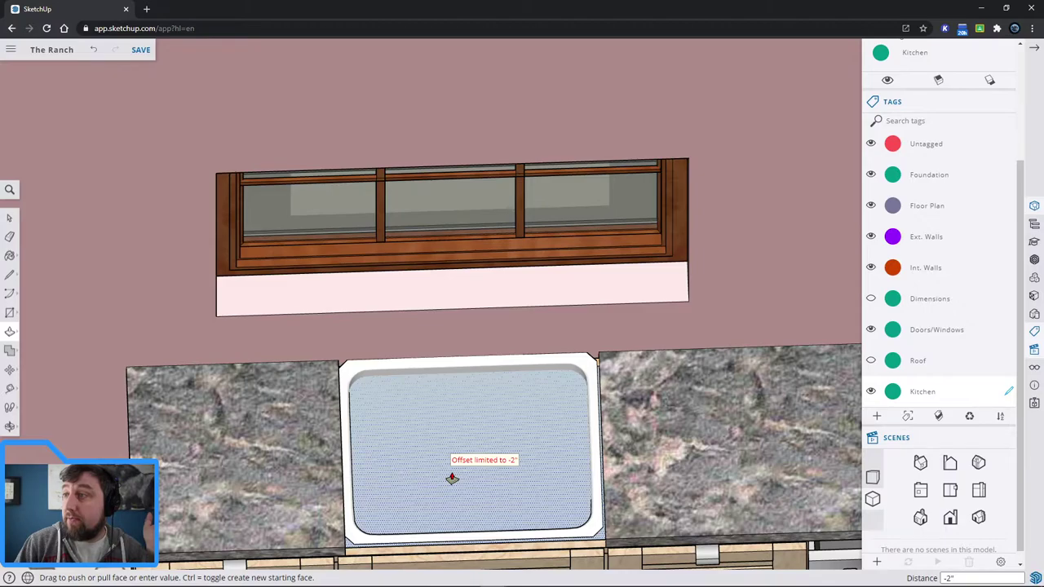
left_click(452, 479)
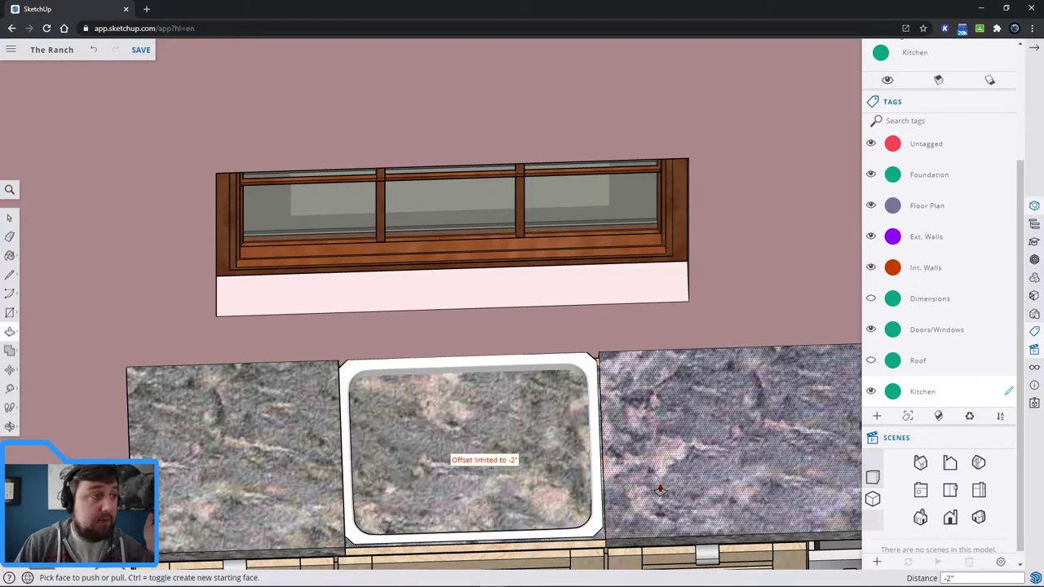
middle_click_drag(511, 509, 515, 424)
key("space")
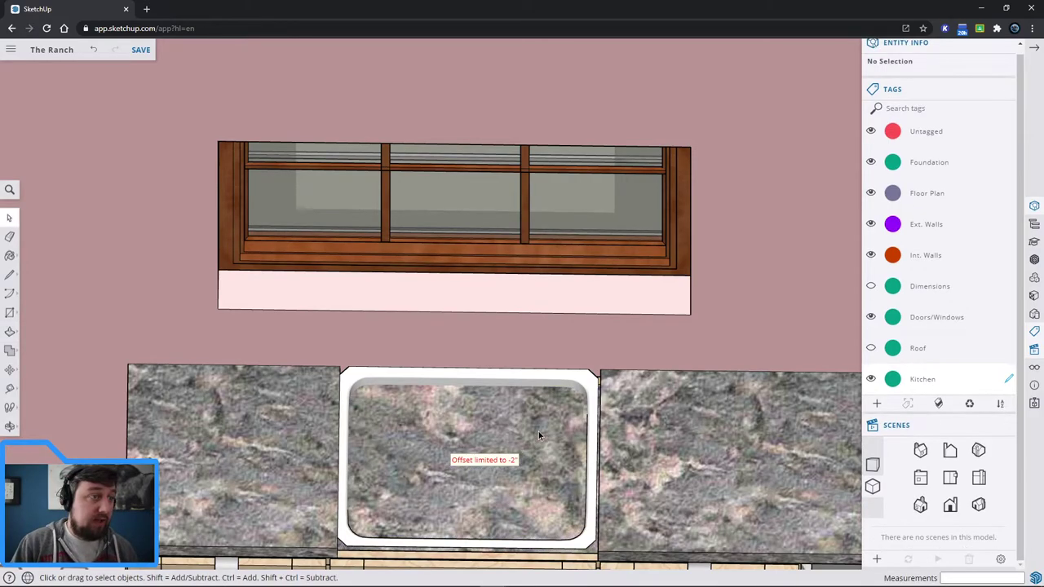
key("ctrl+z")
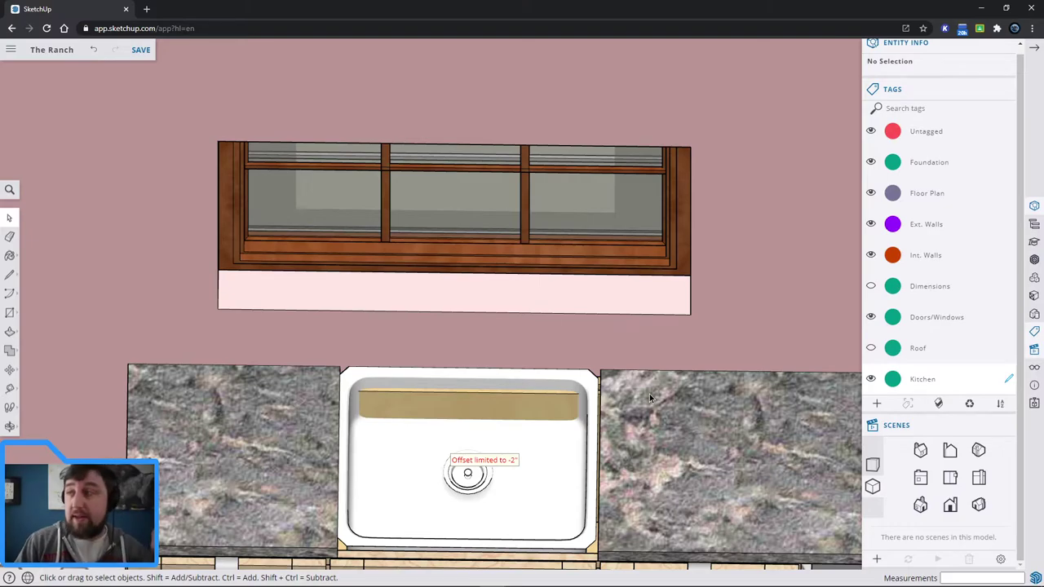
Move the sink about 1 1/16" away from the wall along the green axis to clear the cabinet's back panel.
scroll(479, 430, "up", 3)
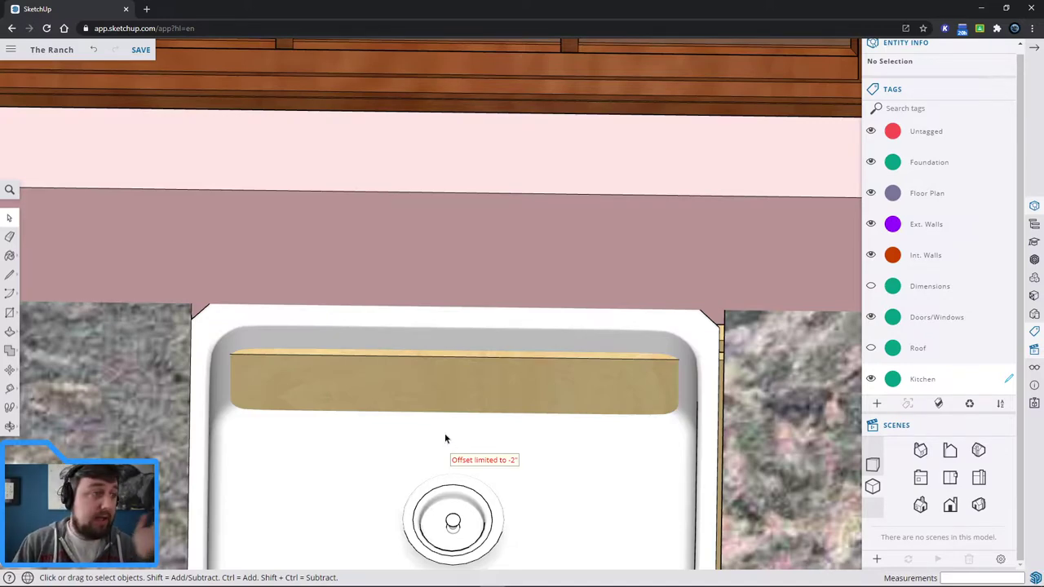
key("m")
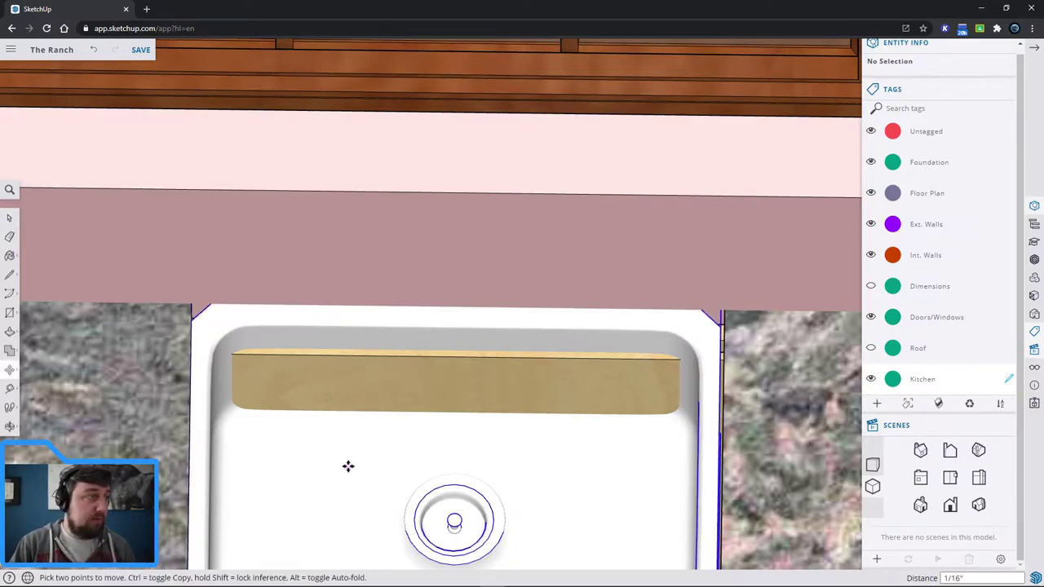
left_click(348, 466)
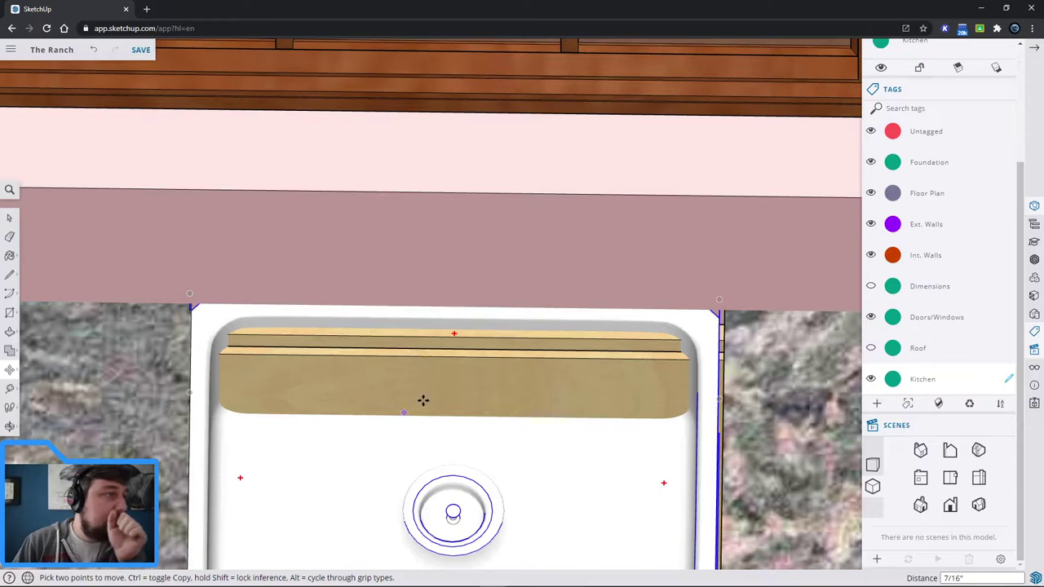
middle_click_drag(423, 400, 584, 308)
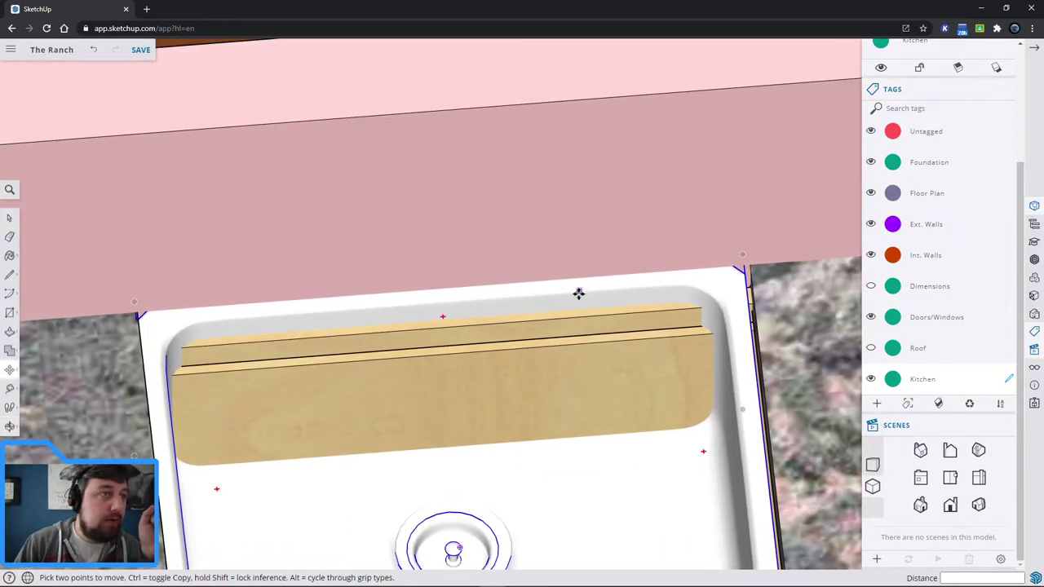
left_click(579, 292)
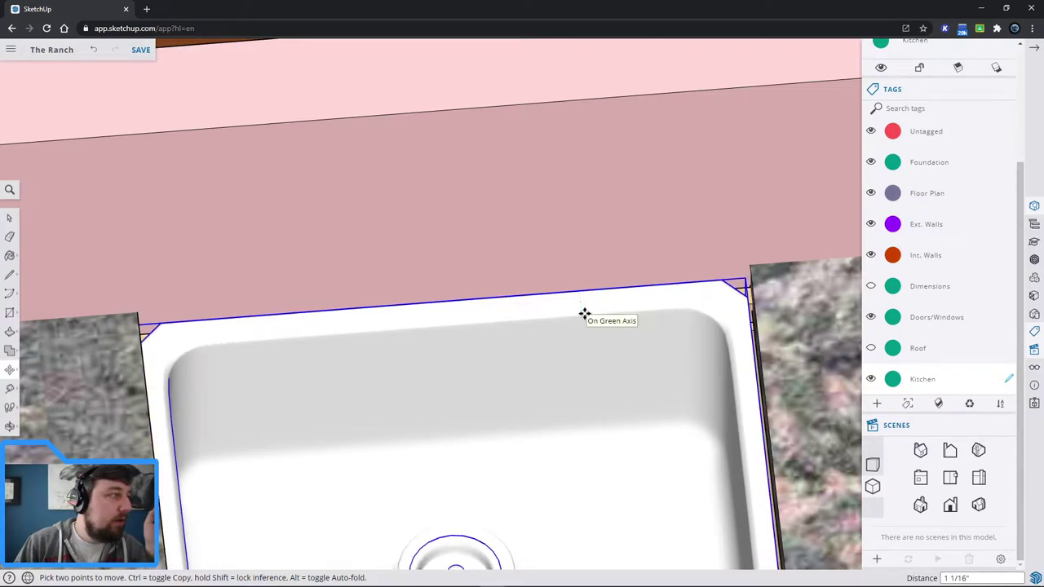
left_click(585, 313)
scroll(599, 359, "down", 4)
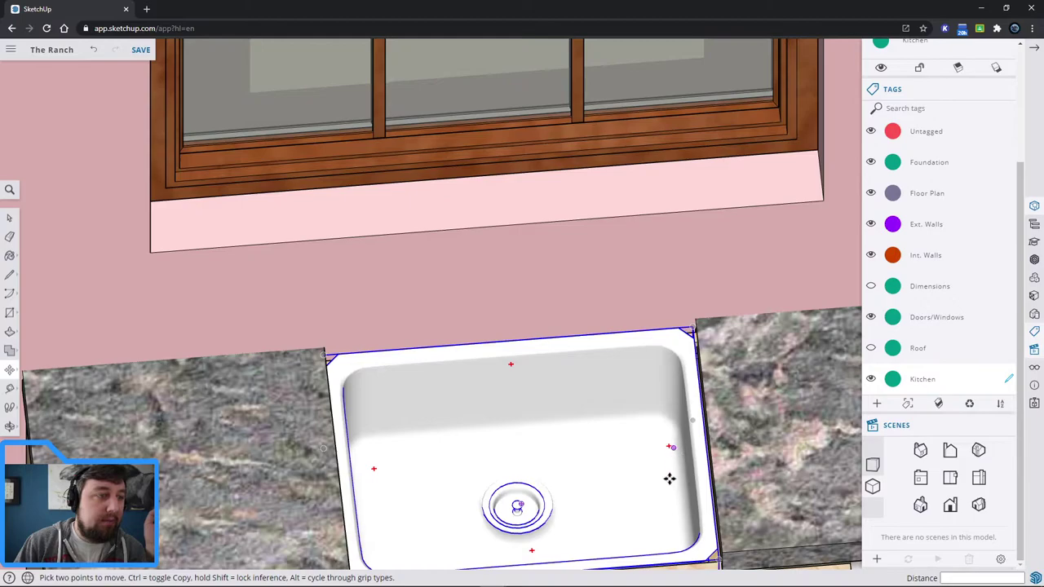
scroll(669, 479, "down", 3)
middle_click_drag(613, 524, 634, 502)
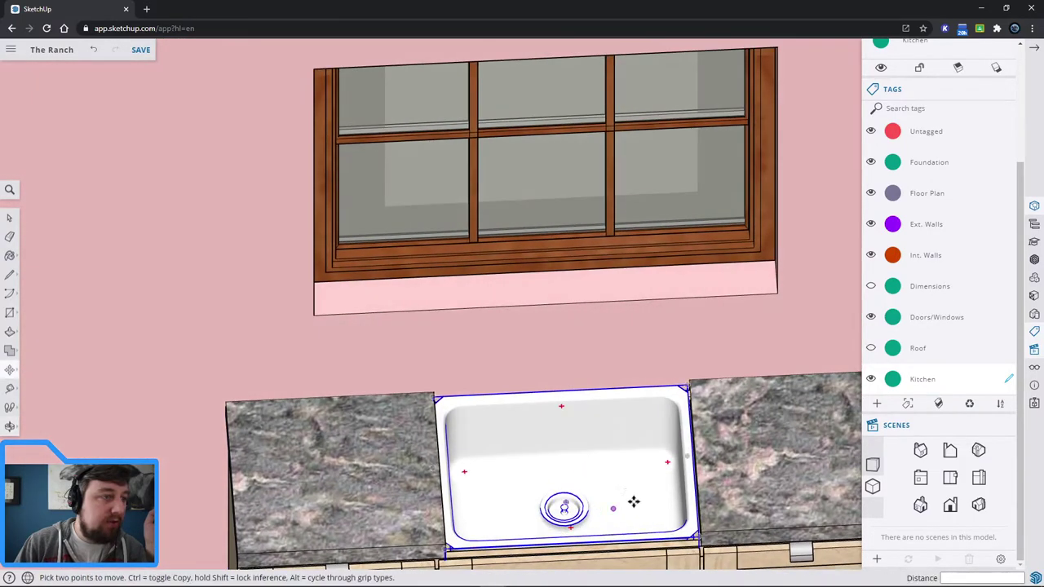
Move the sink about 9/16" along the red axis toward the countertop section beside its back corner.
scroll(467, 419, "up", 3)
scroll(465, 420, "down", 3)
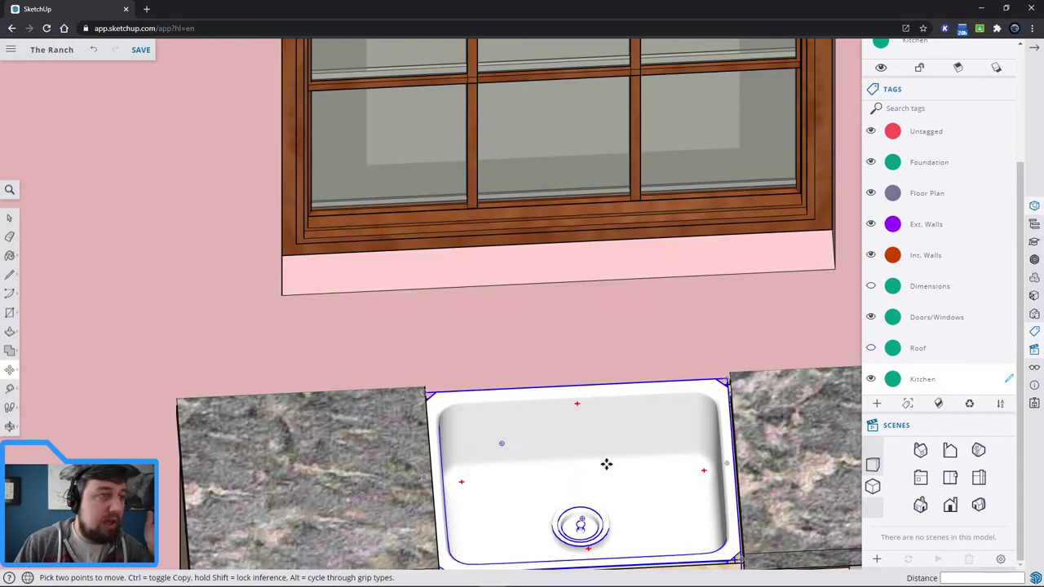
key("space")
middle_click_drag(603, 468, 776, 471)
scroll(789, 534, "up", 3)
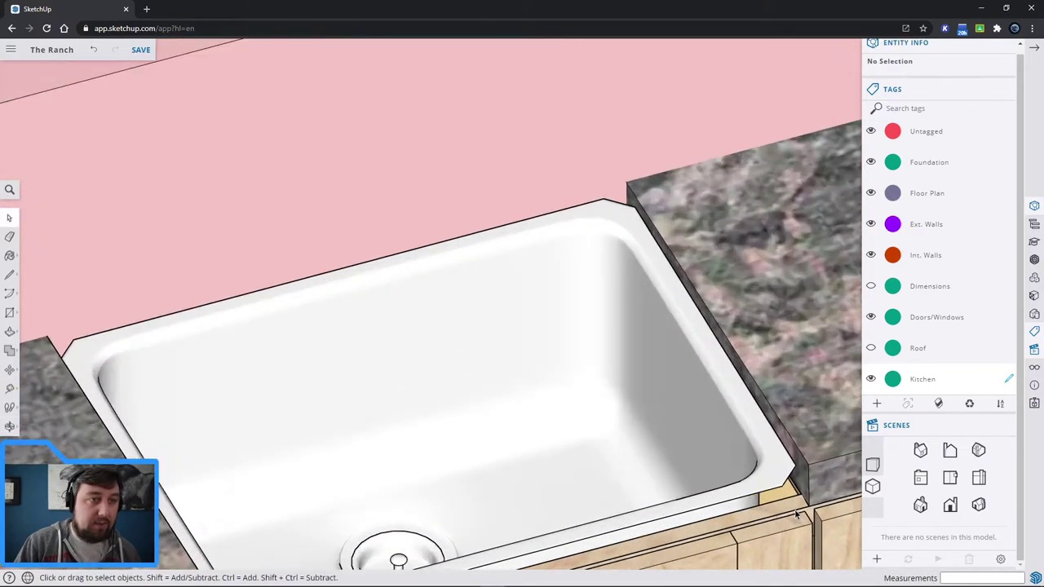
middle_click_drag(701, 425, 699, 317)
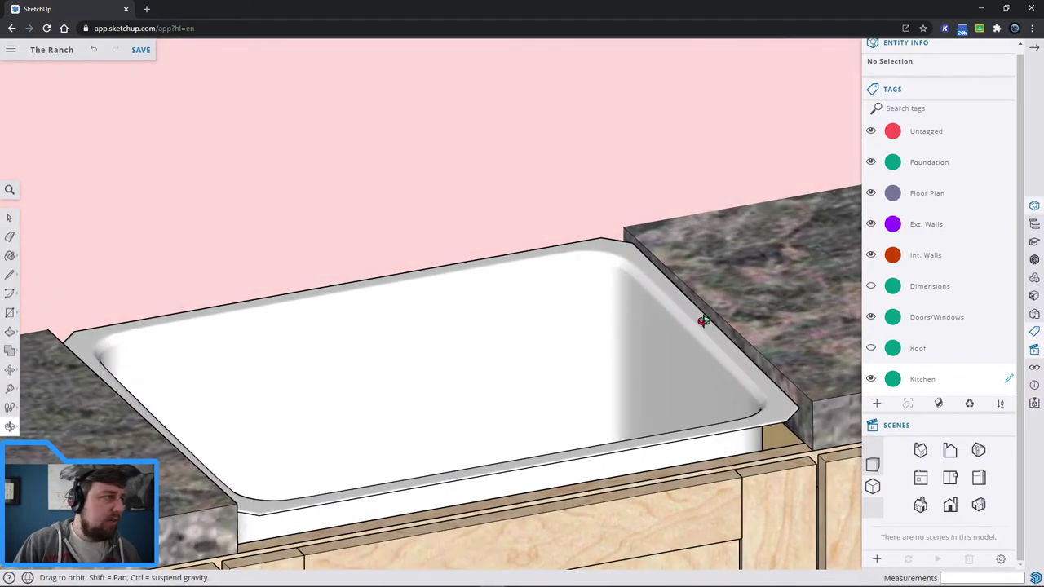
left_click(622, 252)
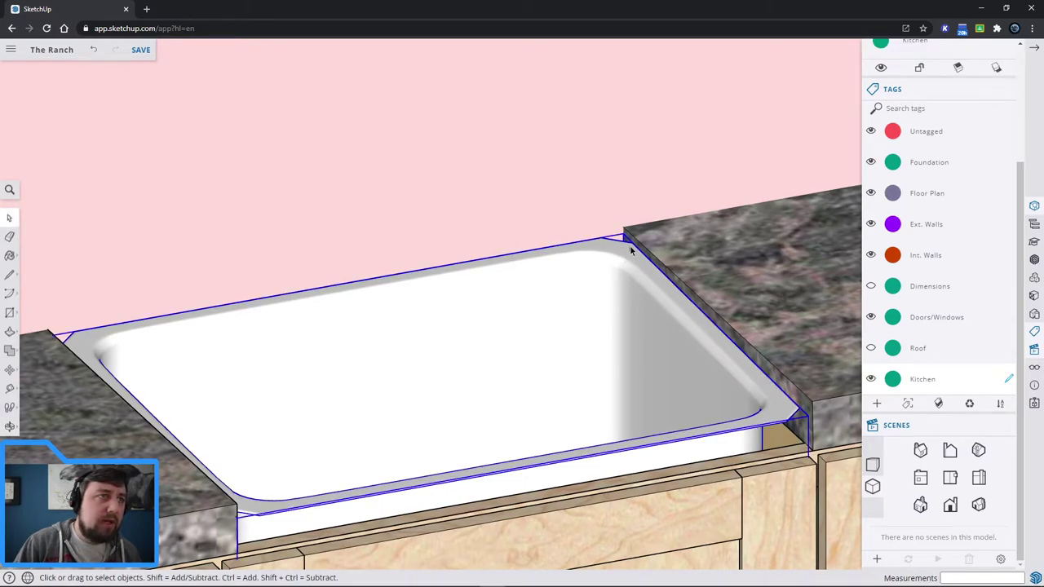
left_click(629, 248)
left_click(628, 255)
key("m")
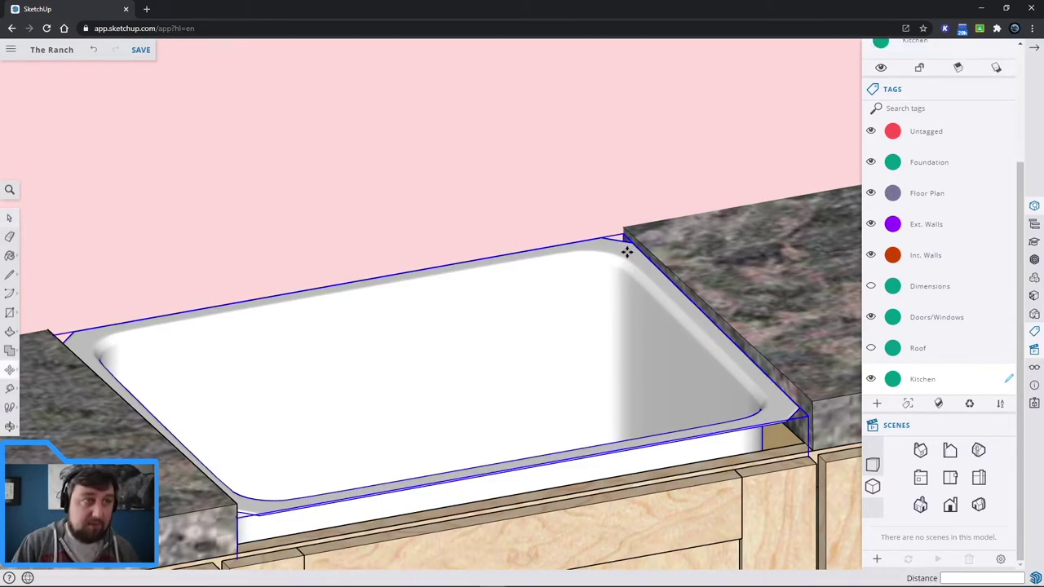
left_click(625, 252)
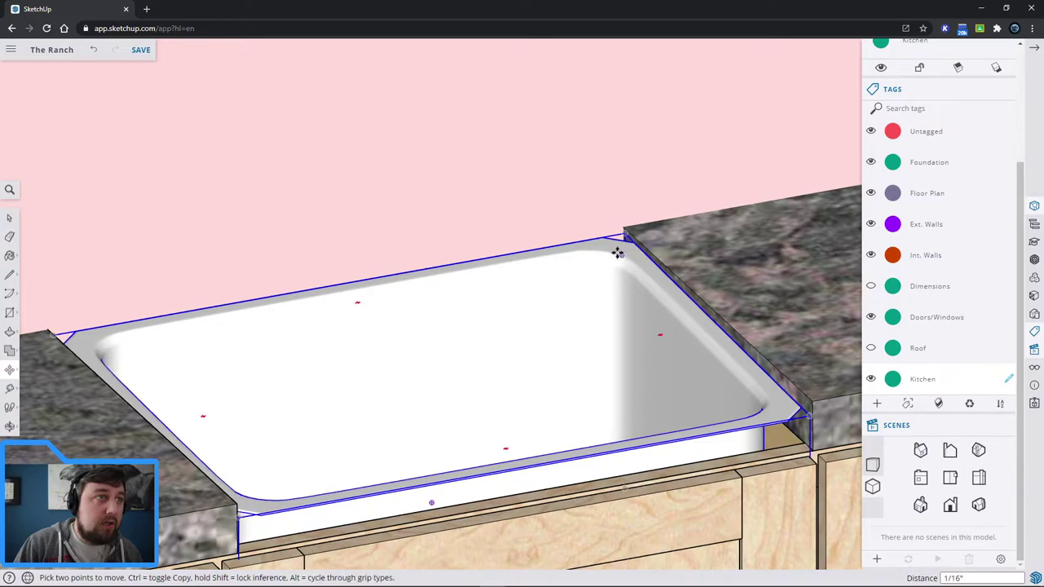
left_click(625, 232)
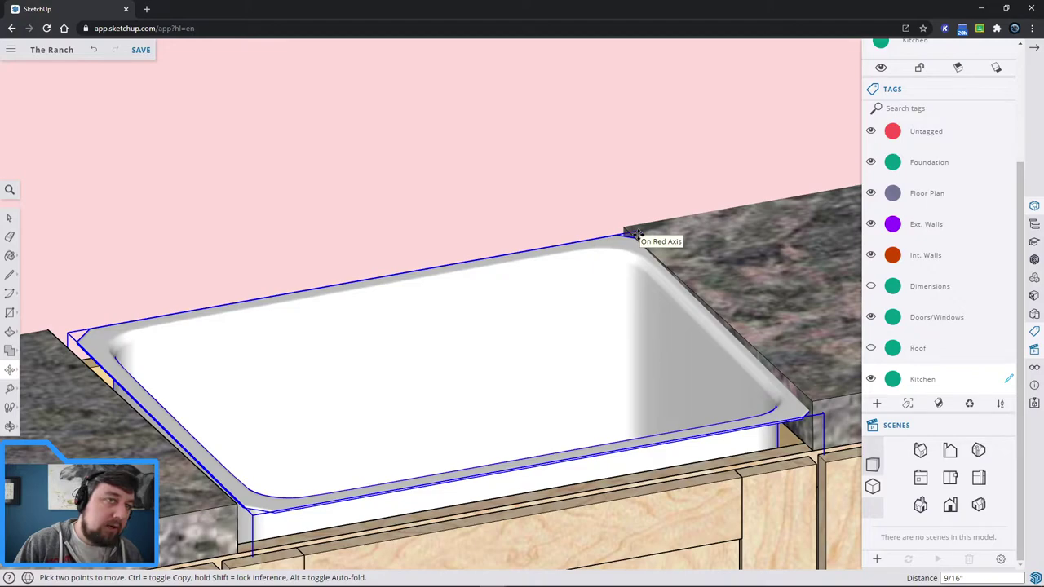
left_click(637, 235)
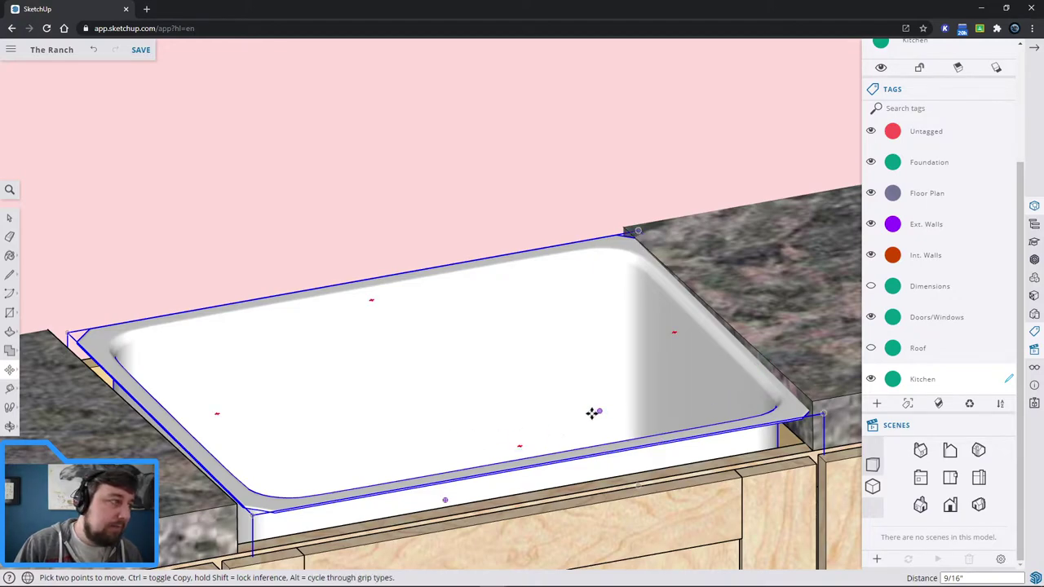
left_click(10, 369)
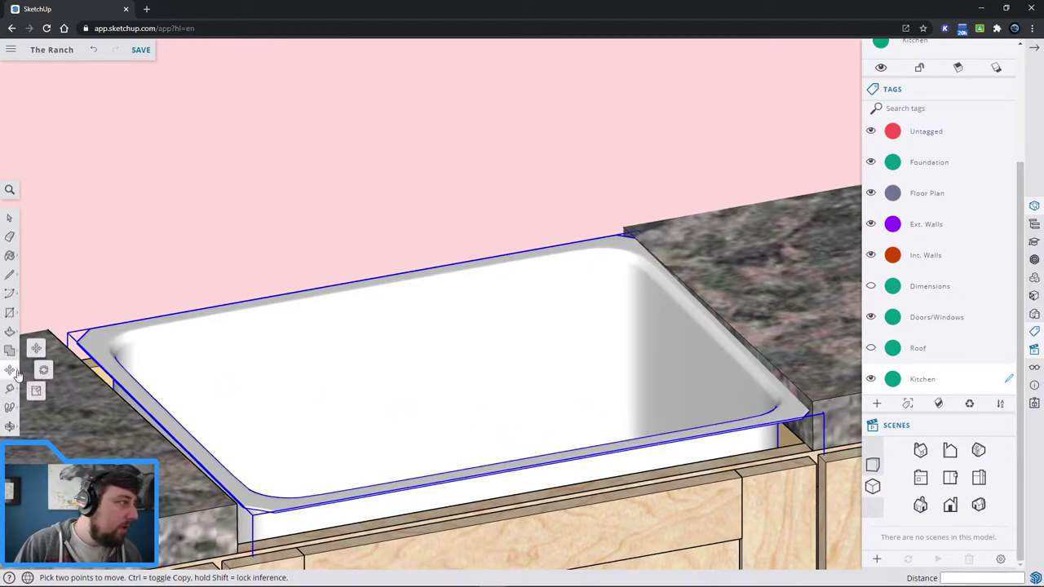
left_click(44, 371)
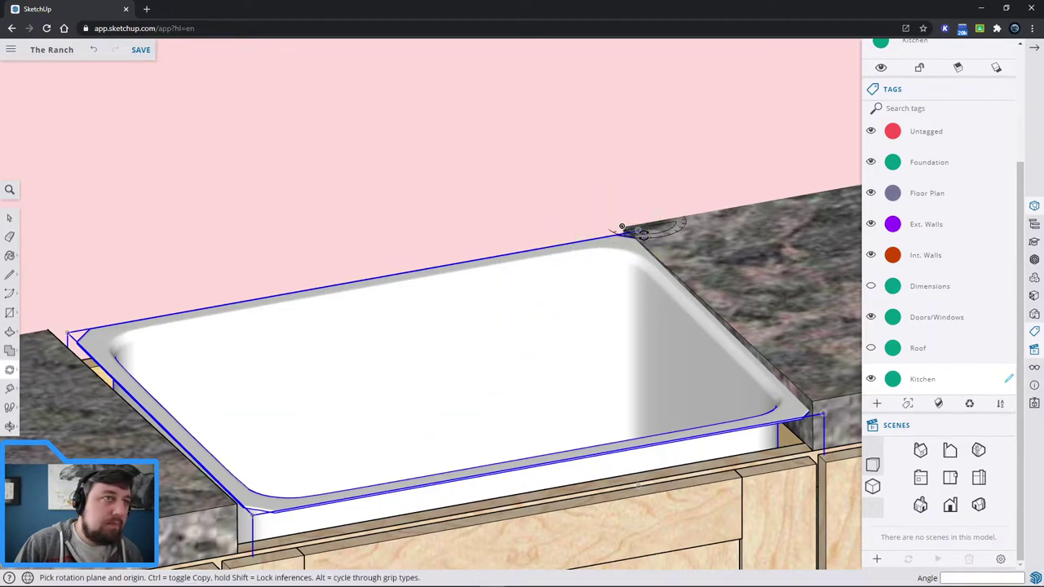
left_click(638, 231)
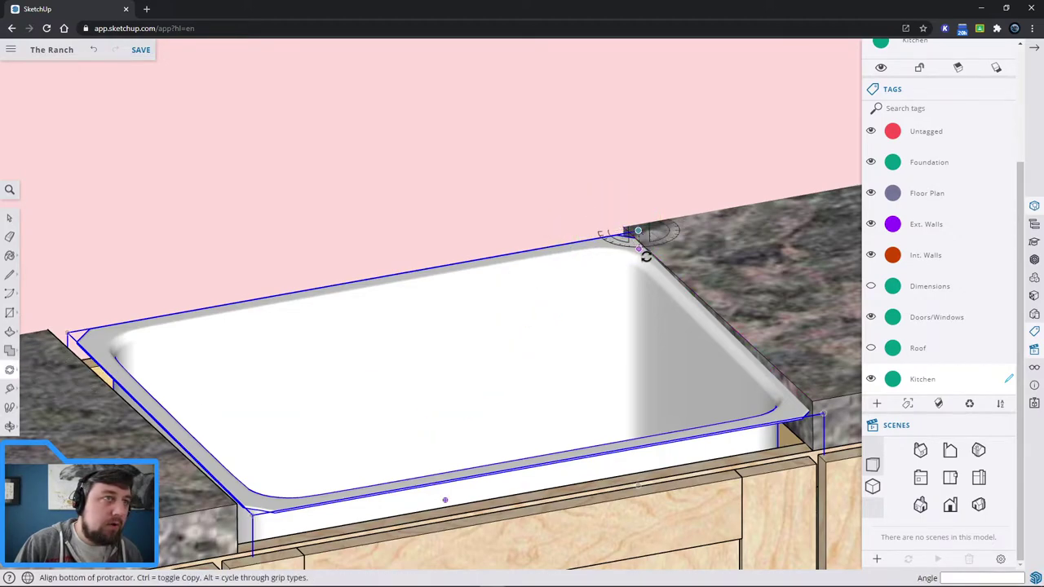
left_click(821, 414)
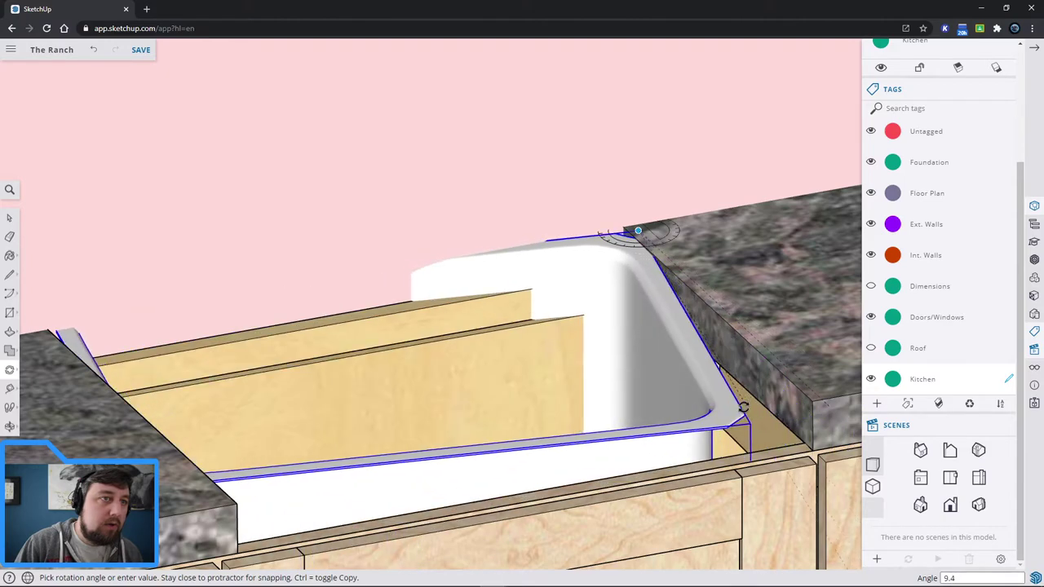
left_click(778, 395)
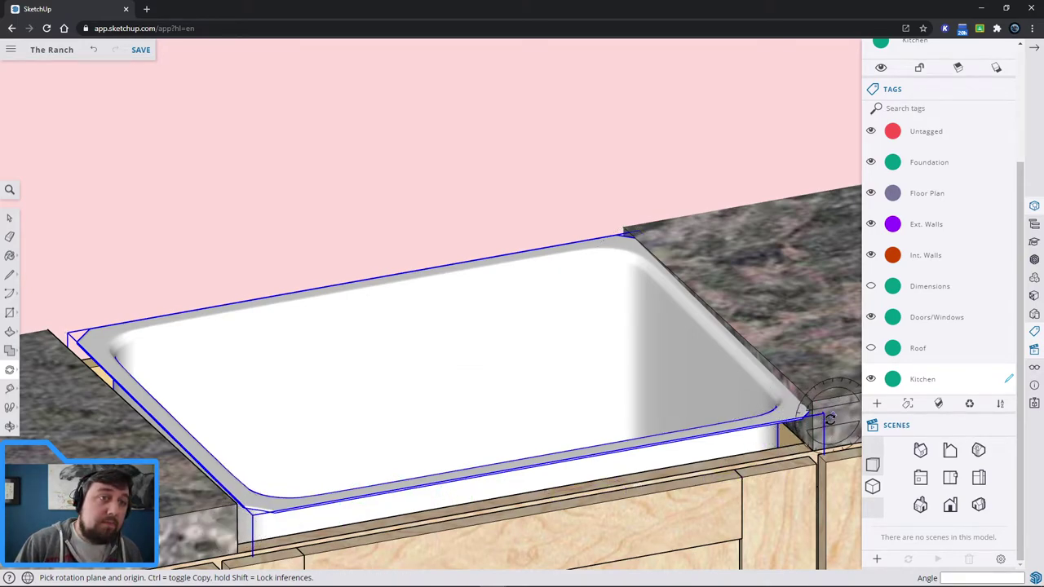
Rotate the sink about 1.4 degrees in the plane perpendicular to the red axis, raising its front edge.
left_click(708, 377)
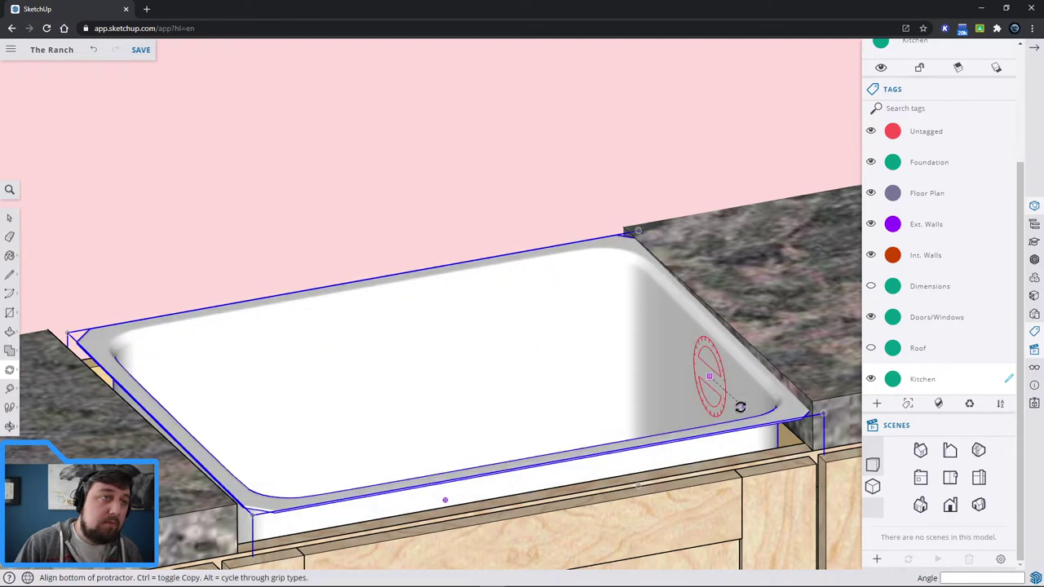
left_click(740, 407)
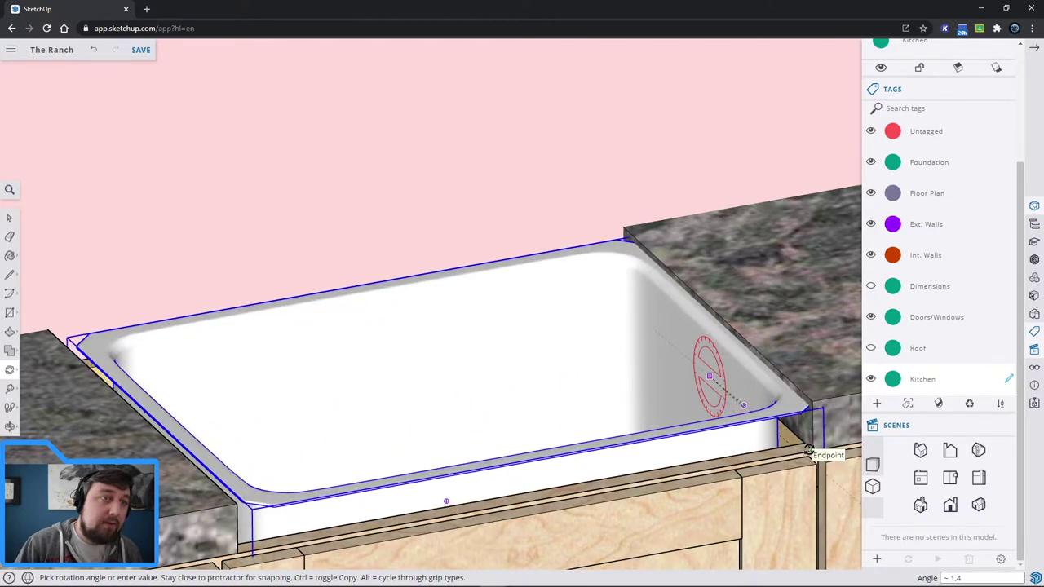
left_click(807, 450)
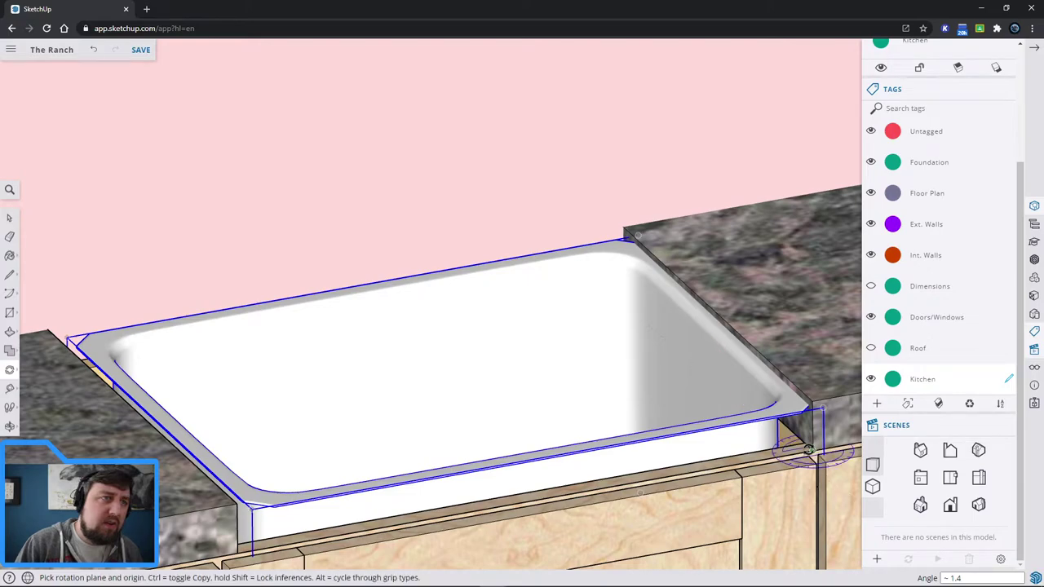
Raise the sink about 1/4" to the countertop level and move it 1/2" back along the red axis to center it in the cutout.
key("m")
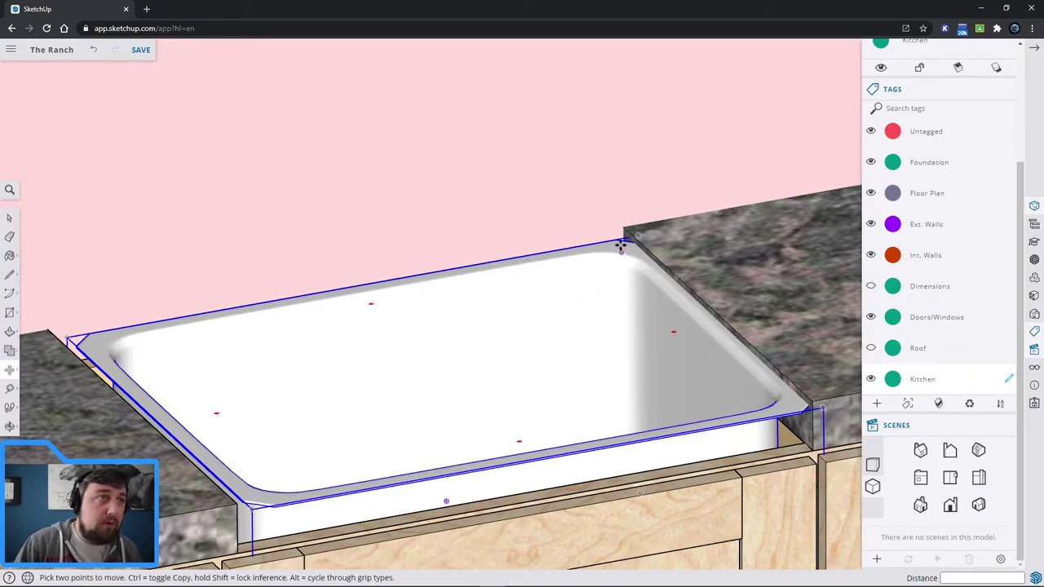
left_click(638, 233)
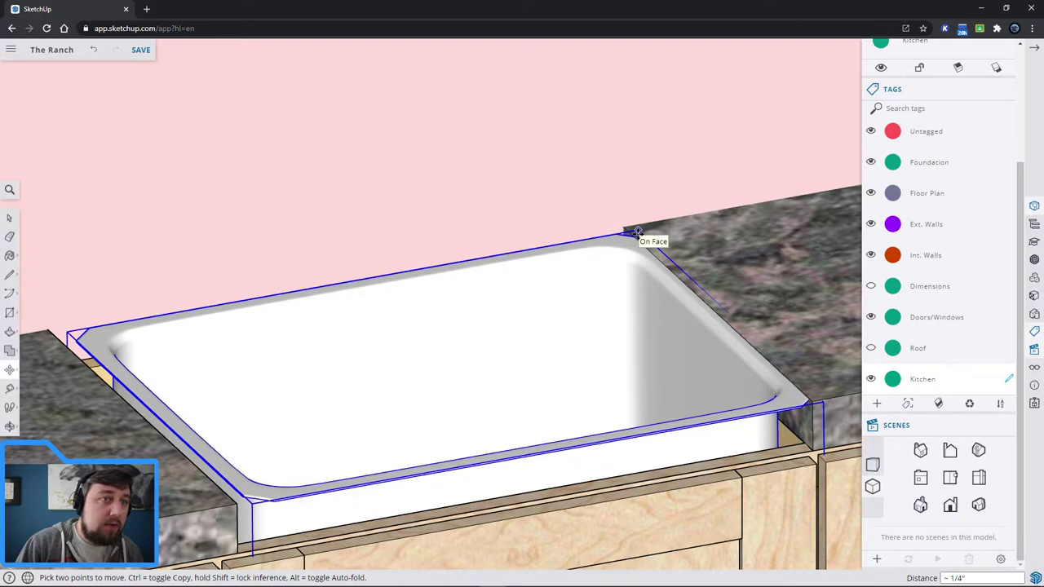
left_click(638, 234)
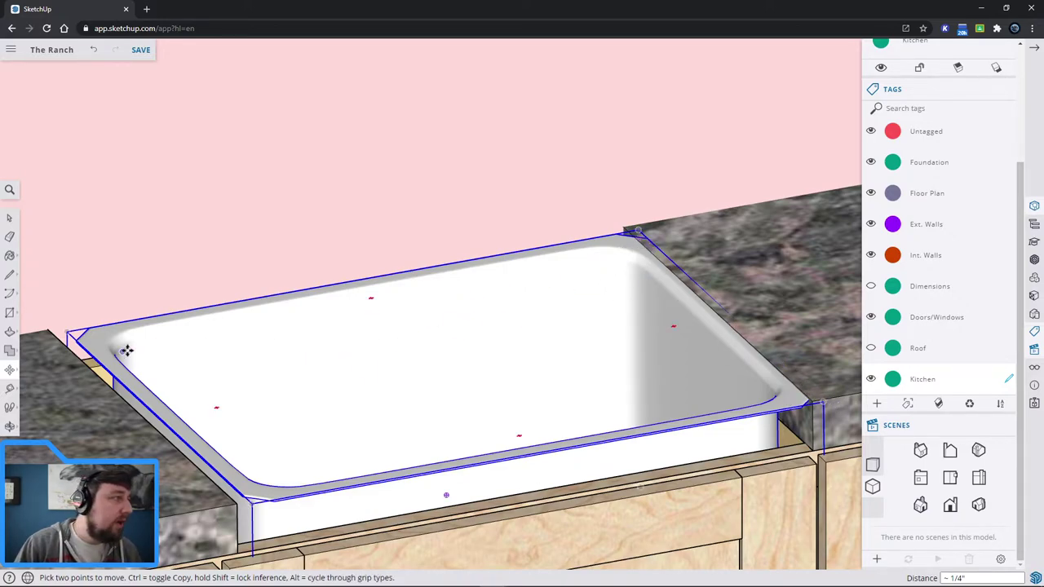
middle_click_drag(430, 314, 299, 342)
left_click(143, 275)
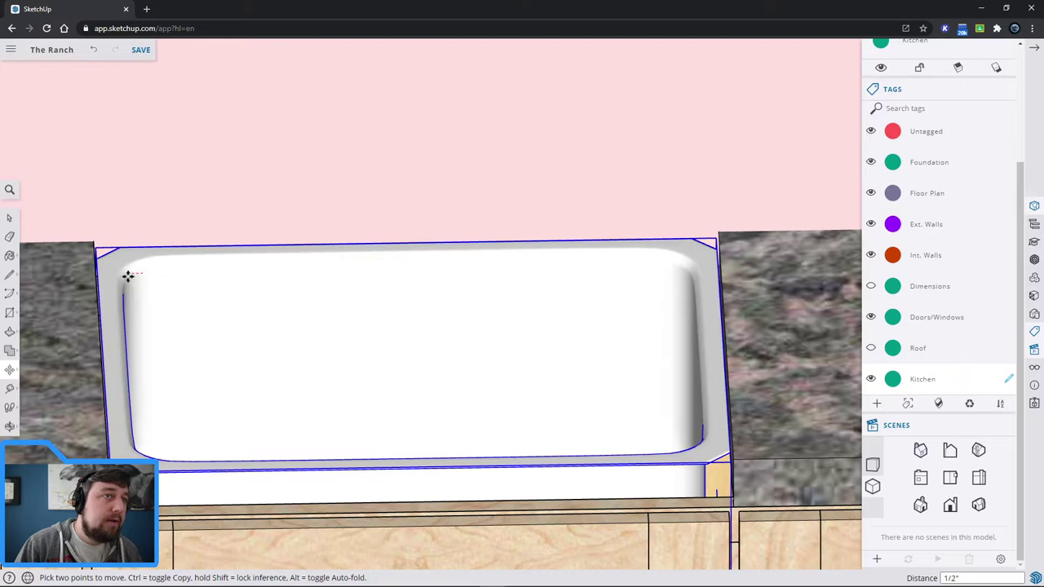
left_click(128, 278)
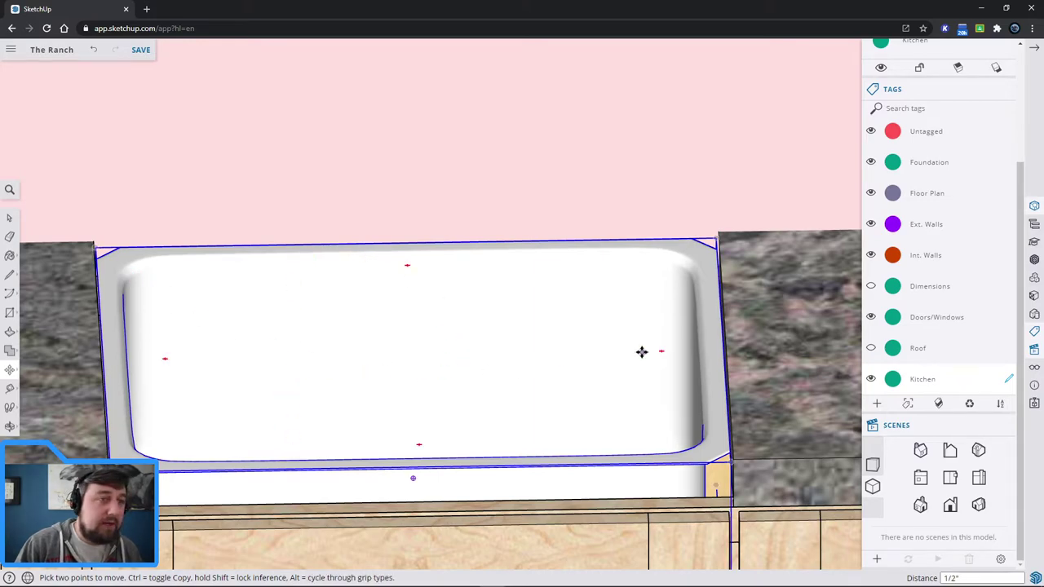
key("space")
Draw a rectangle about 2" by 5/8" on the cutout's side face at the countertop's front corner.
middle_click_drag(641, 351, 830, 443)
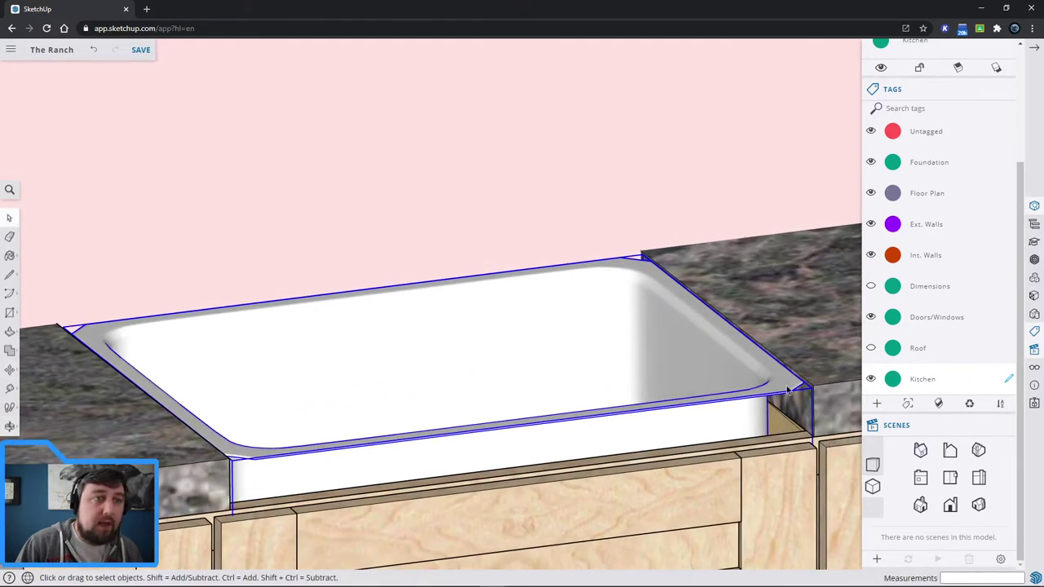
left_click(595, 196)
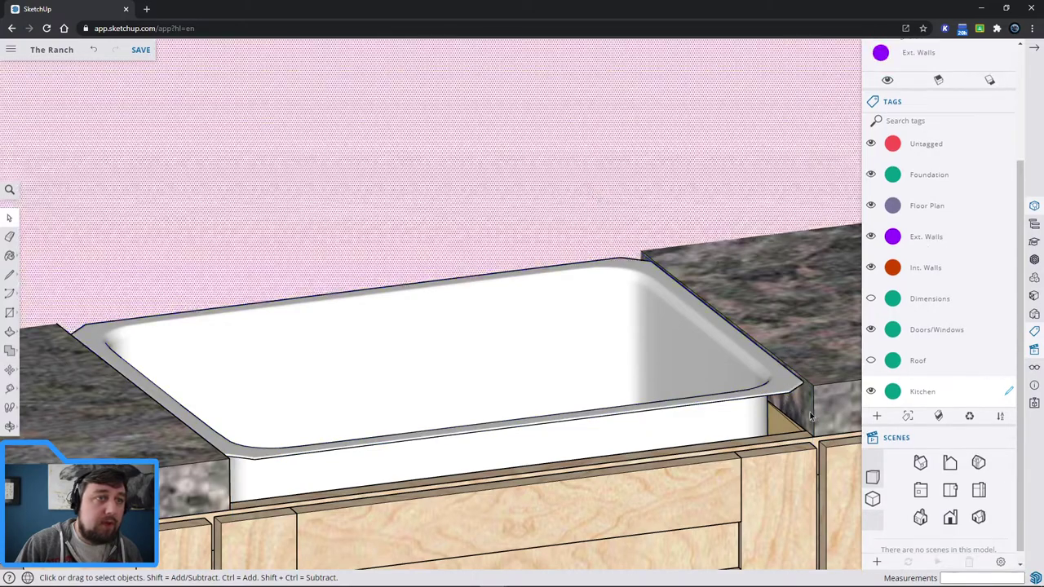
left_click(10, 312)
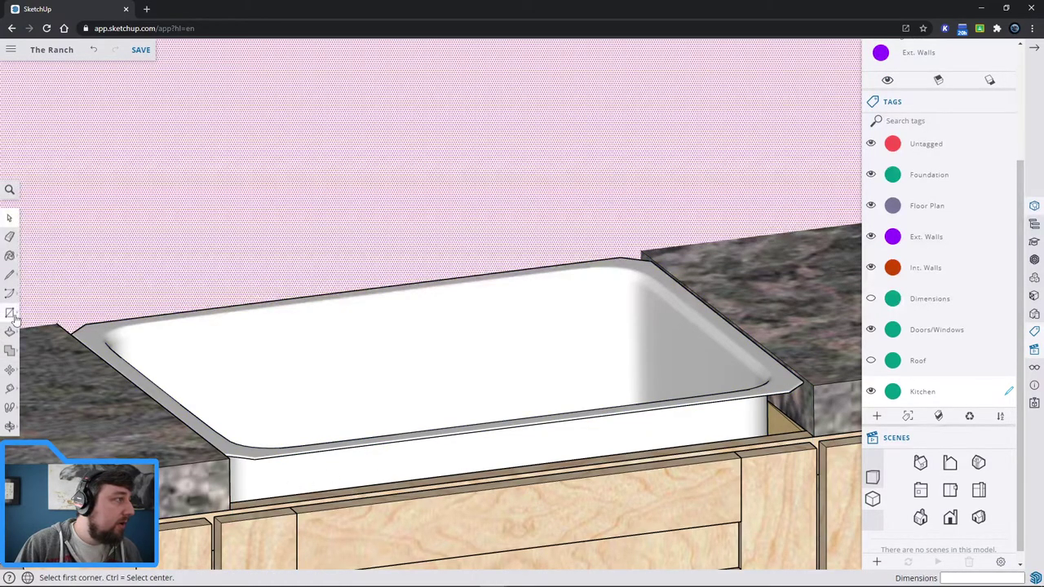
left_click(813, 437)
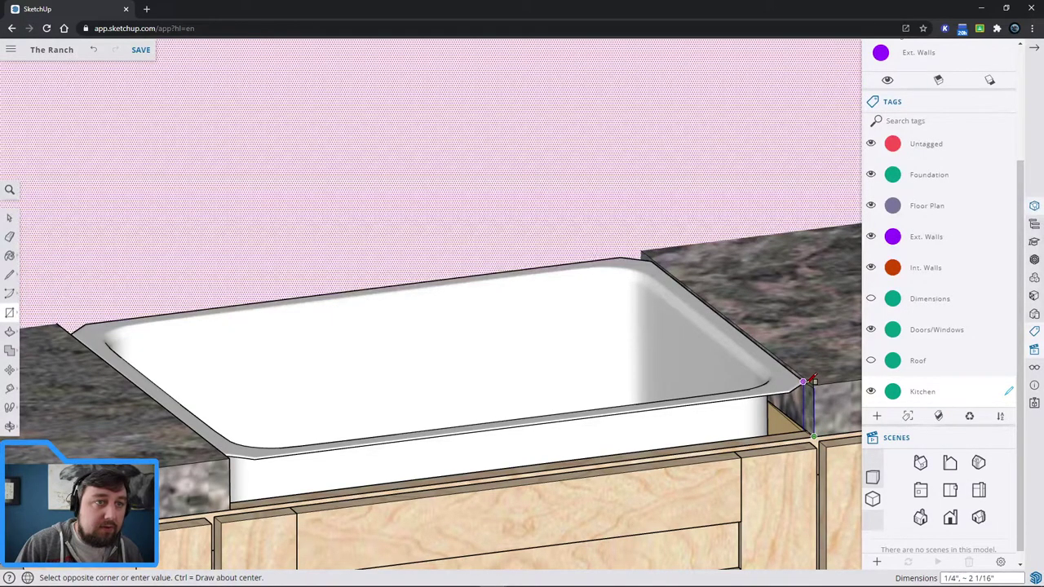
middle_click_drag(811, 381, 826, 368)
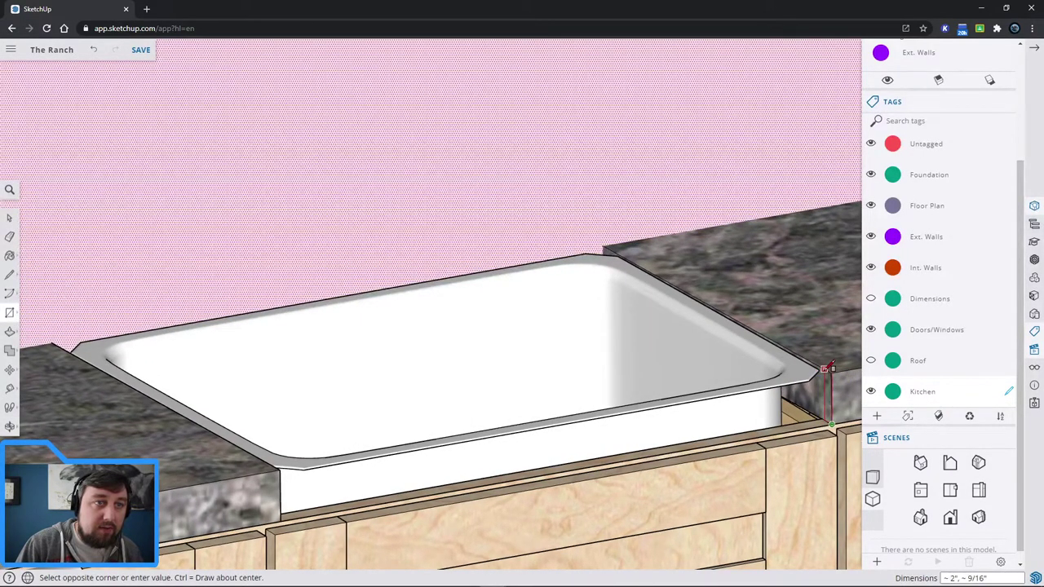
left_click(828, 367)
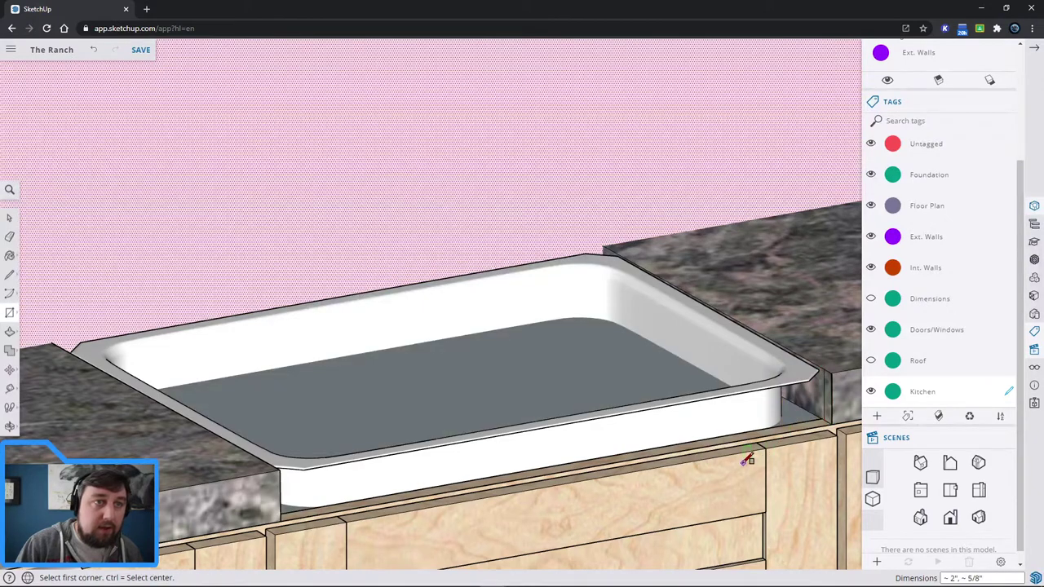
Push/Pull the small rectangle across the front of the sink to the opposite countertop section, forming a stone front strip.
key("space")
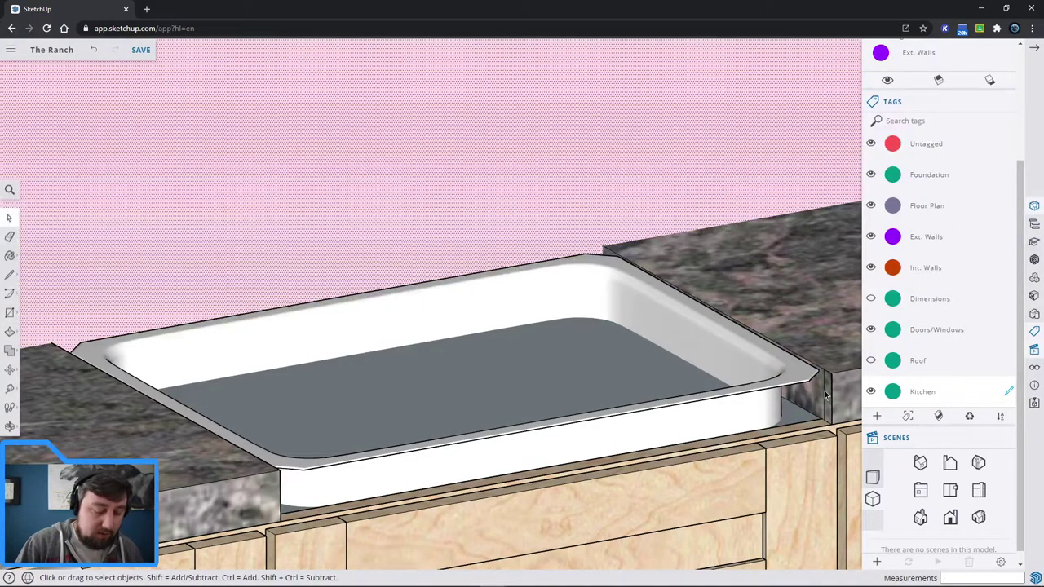
key("p")
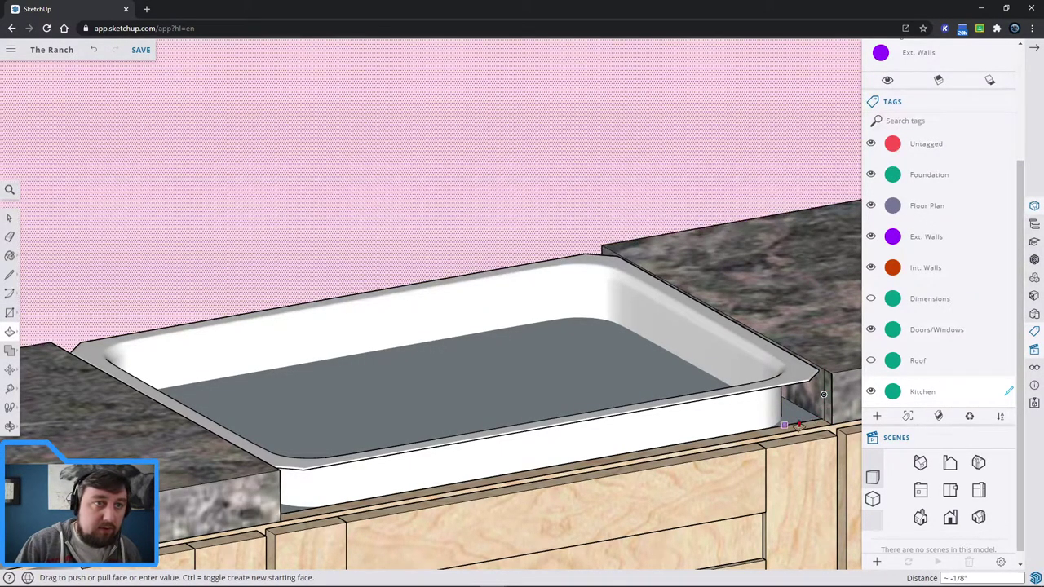
scroll(827, 395, "up", 2)
left_click_drag(828, 397, 163, 489)
scroll(285, 468, "down", 1)
key("space")
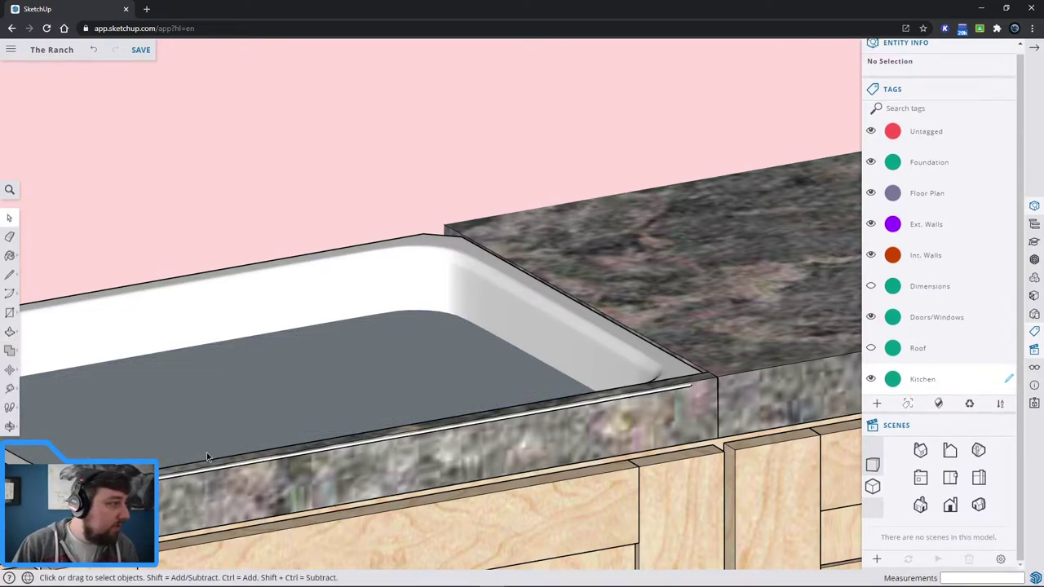
Move the sink up about 7/16" so its rim sits above the stone front strip.
middle_click_drag(206, 452, 153, 416)
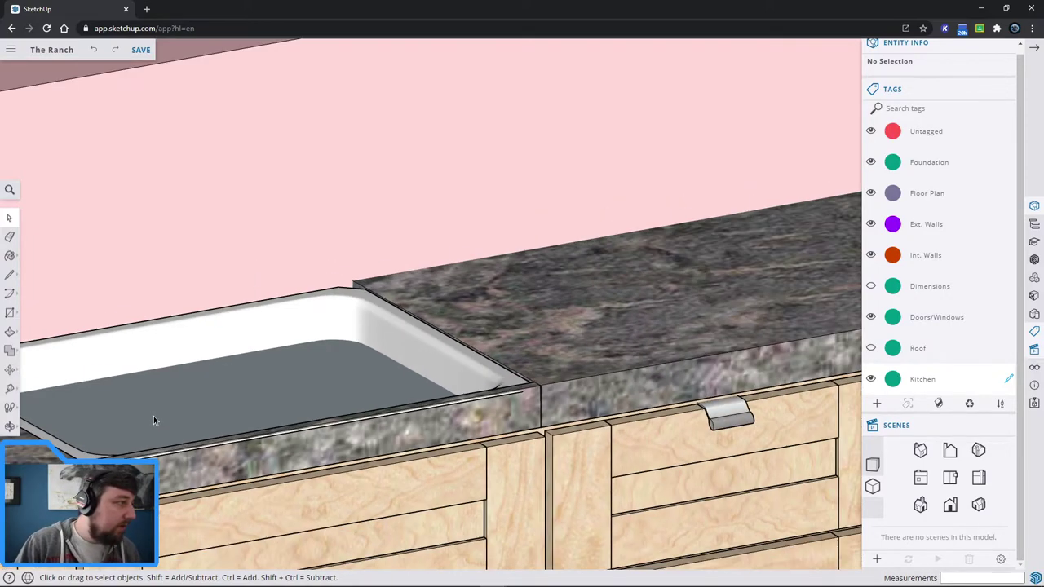
key("m")
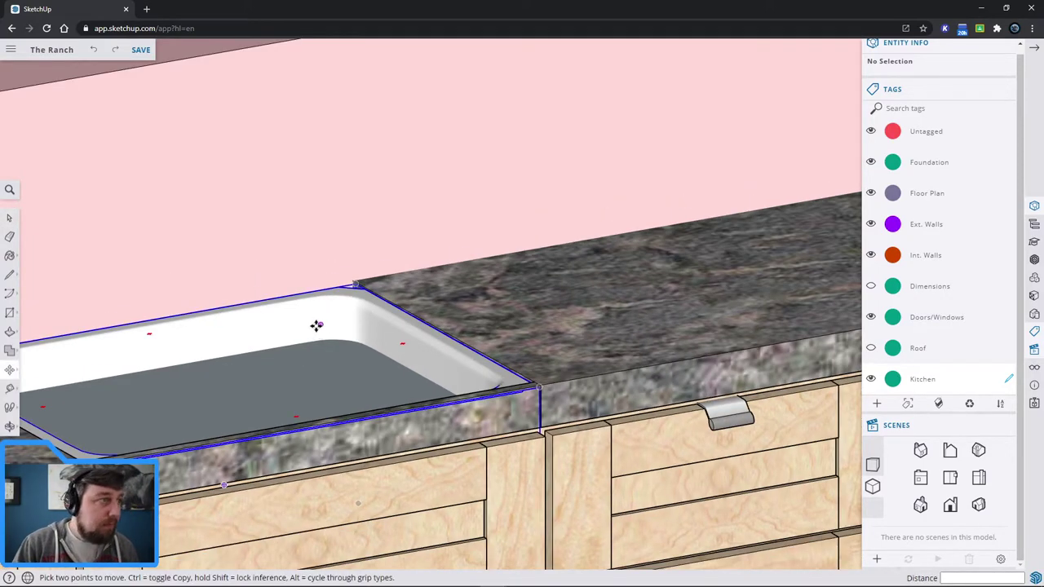
left_click(315, 326)
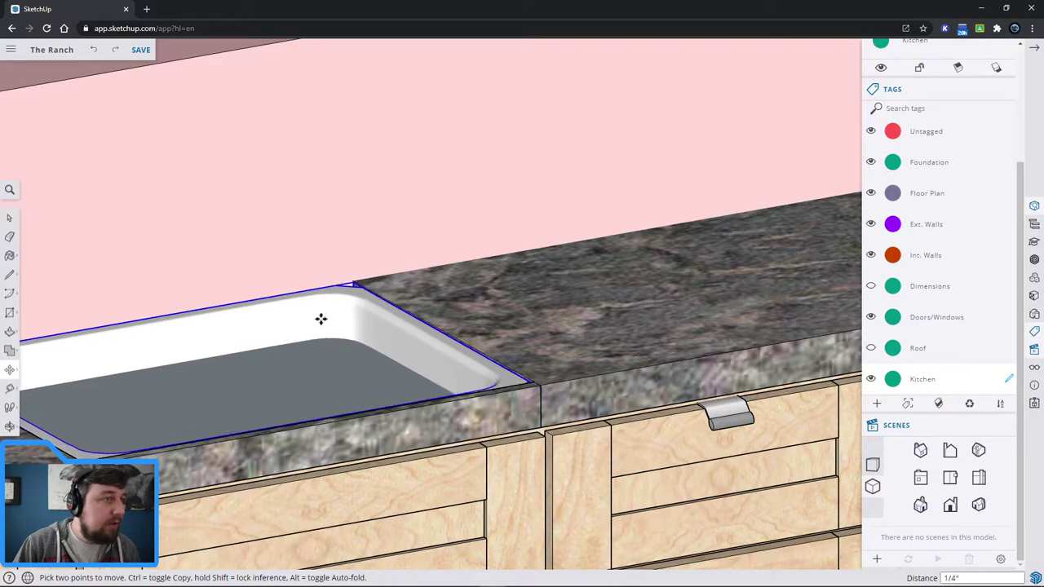
left_click(322, 314)
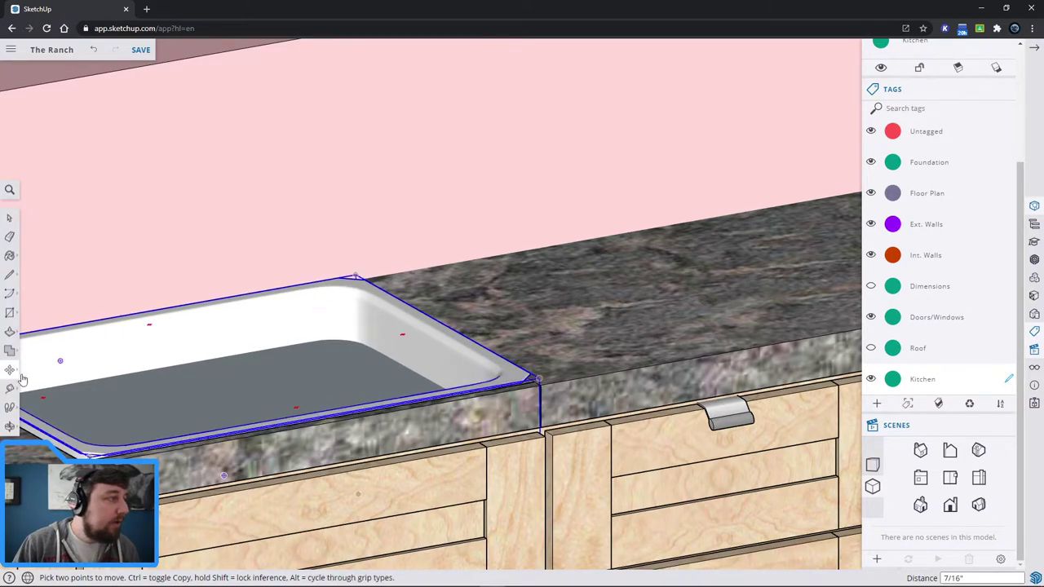
Examine how the sink sits in the countertop cutout, from its rim and front strip to the whole cabinet run.
middle_click_drag(323, 313, 272, 361)
key("space")
left_click(275, 356)
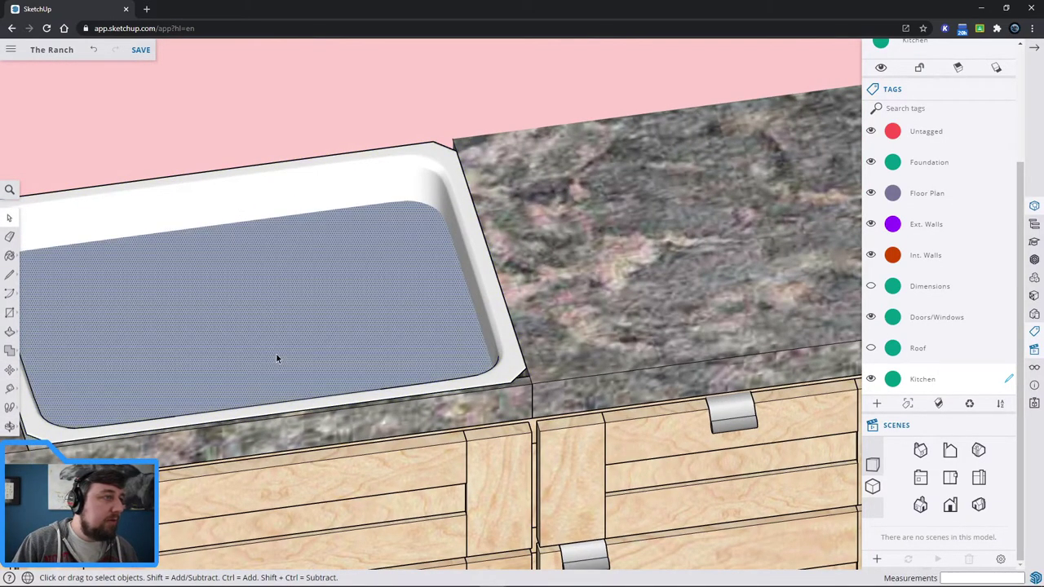
key("Escape")
scroll(322, 327, "down", 2)
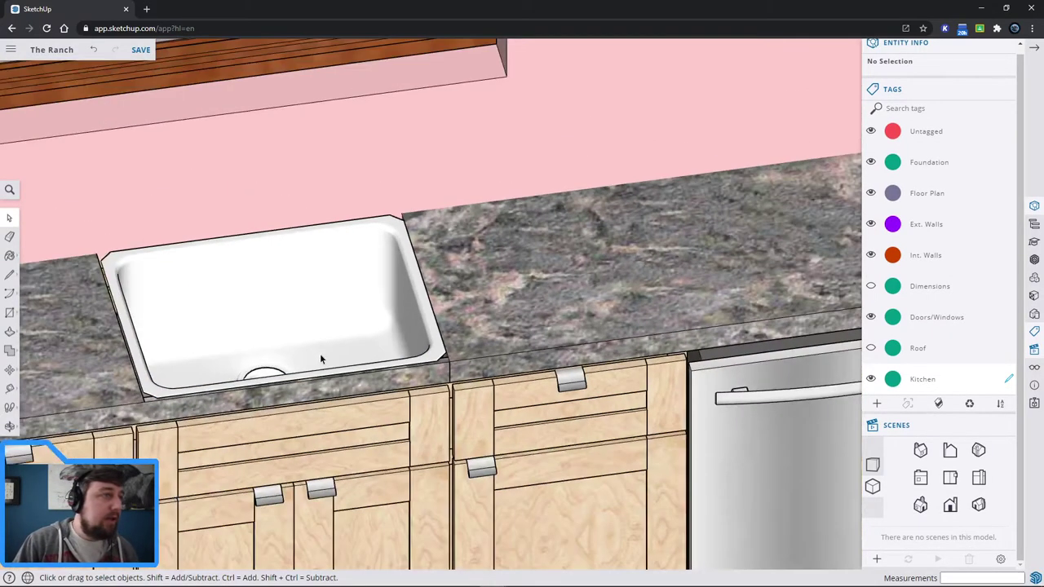
mouse_move(461, 346)
middle_mouse_down()
mouse_move(468, 383)
mouse_move(473, 360)
middle_mouse_up()
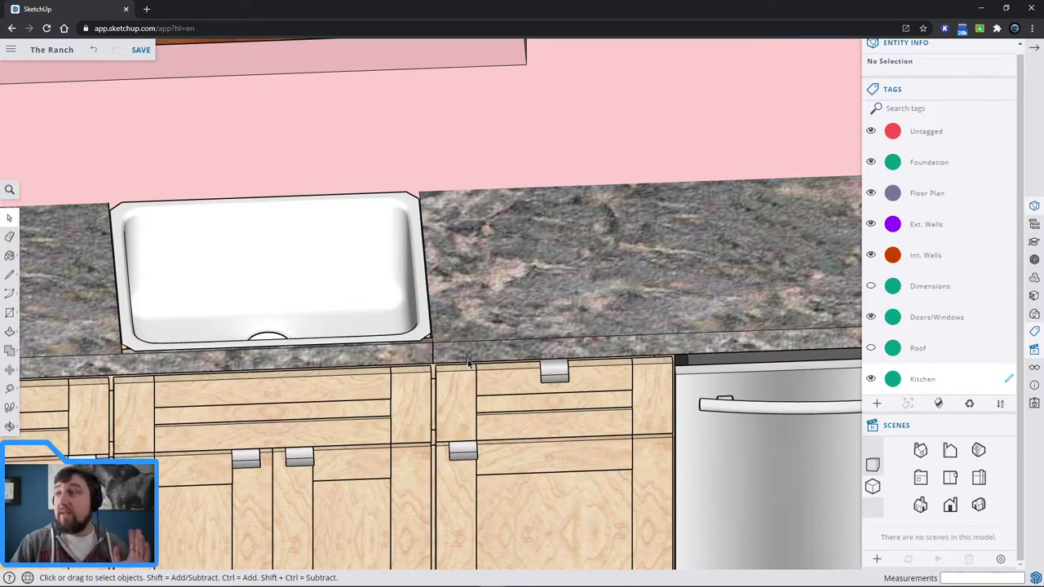
scroll(470, 362, "down", 3)
scroll(467, 374, "down", 2)
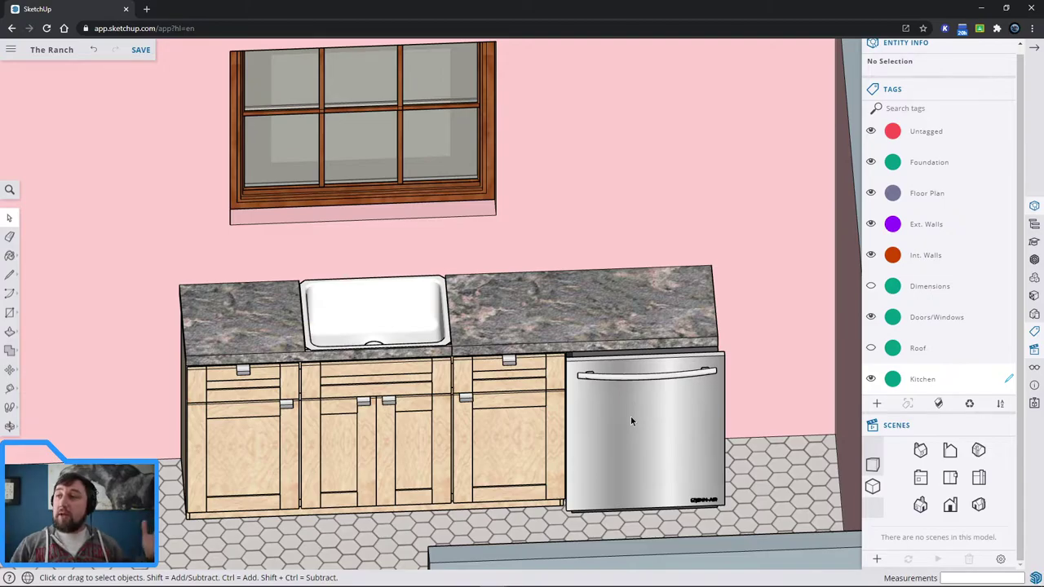
left_click(10, 371)
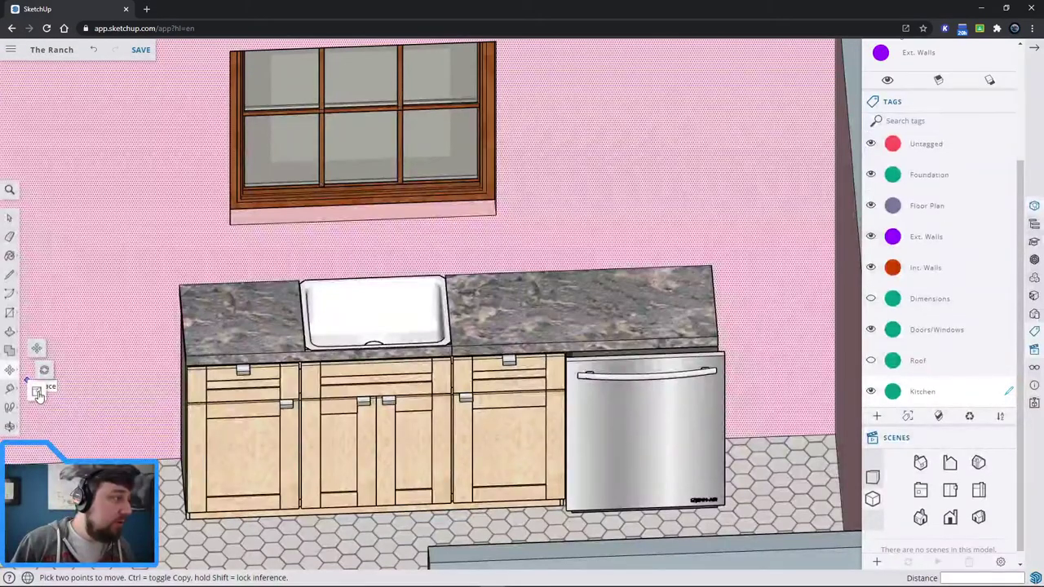
left_click(41, 372)
left_click(355, 339)
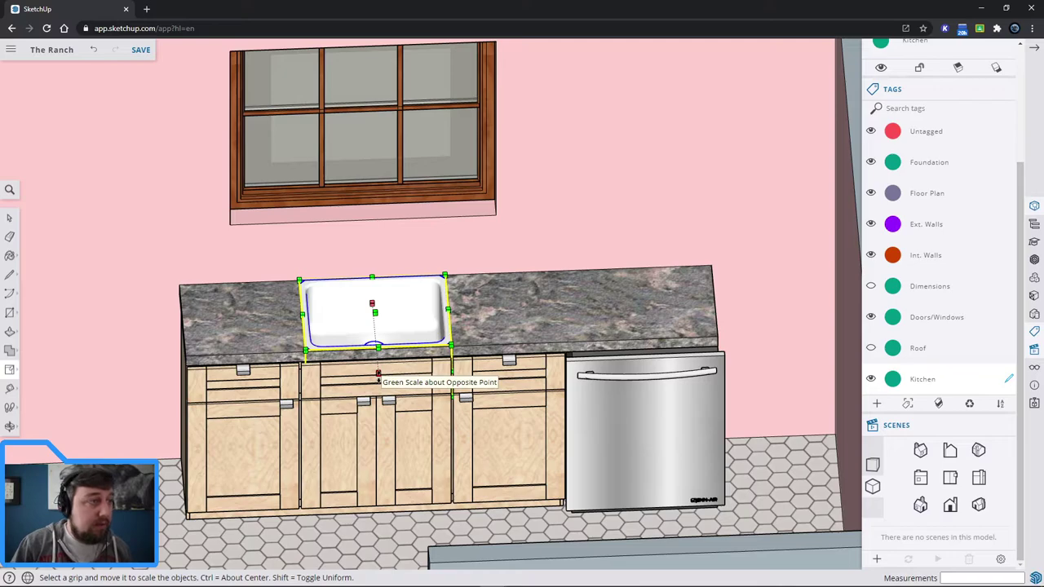
left_click(378, 374)
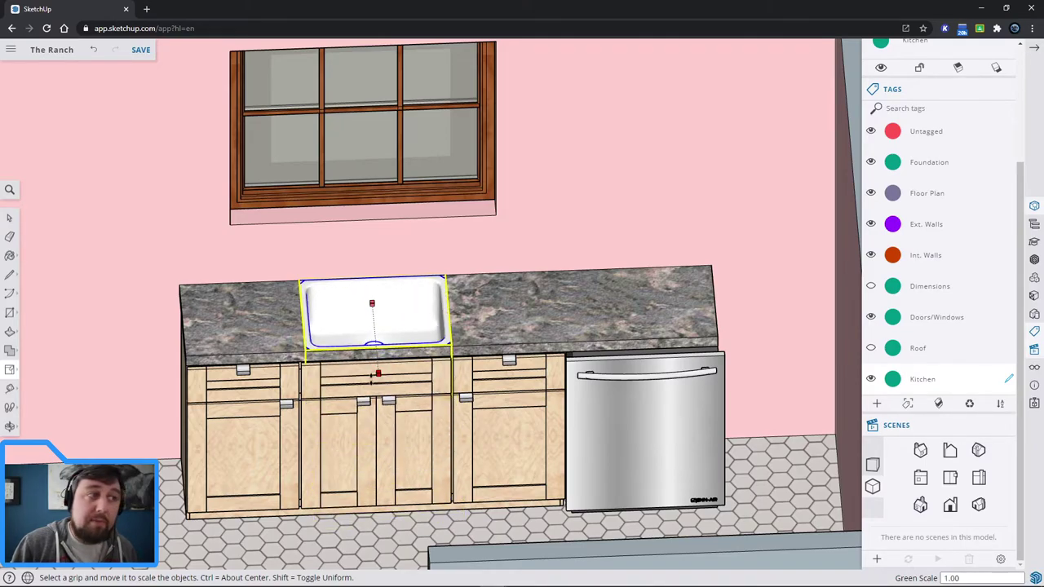
left_click(377, 374)
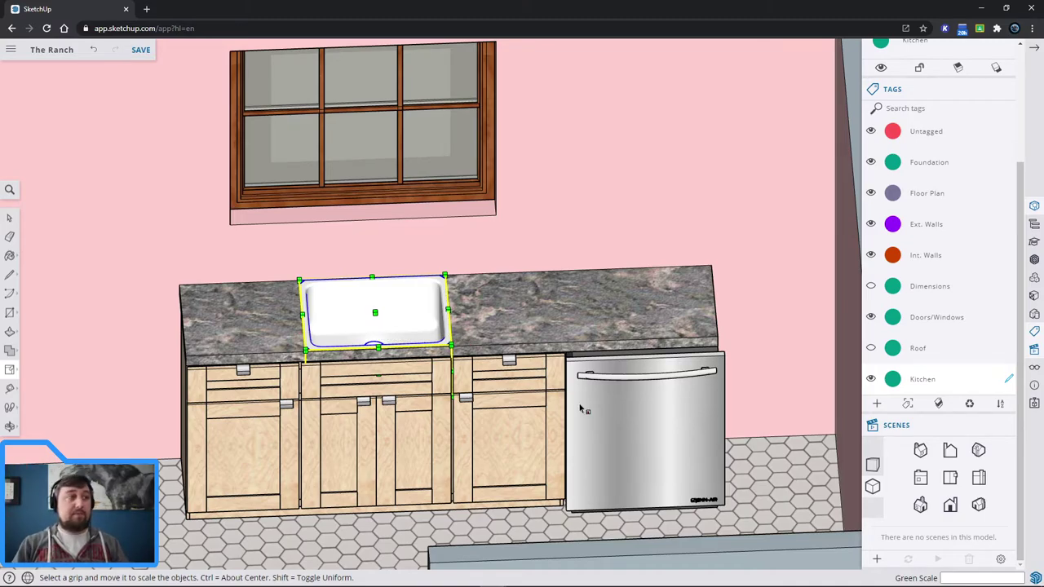
key("Escape")
Search the 3D Warehouse for kraftmaid and show the matching models.
scroll(495, 281, "down", 4)
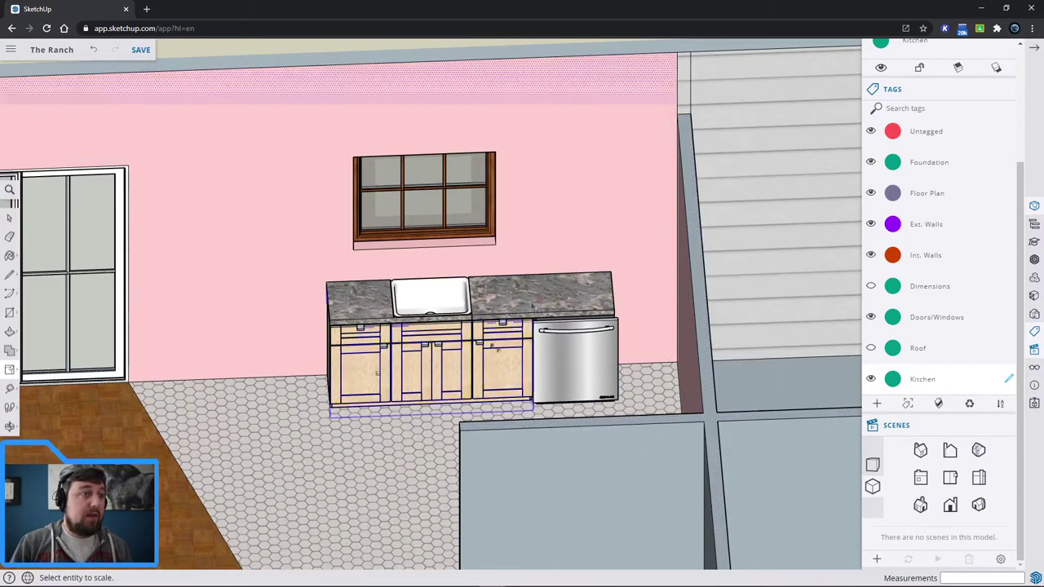
middle_click_drag(315, 366, 416, 391)
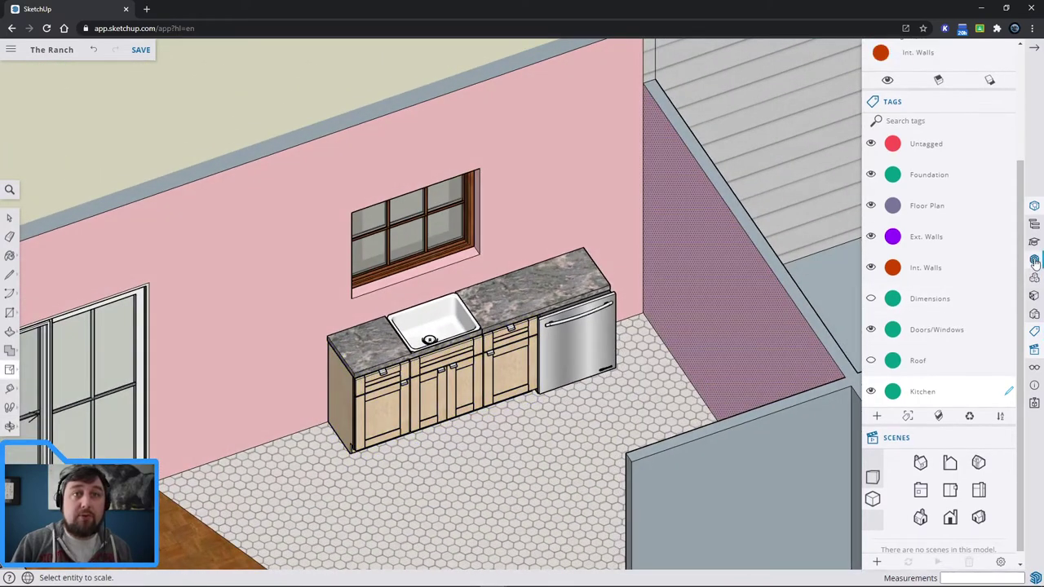
left_click(1034, 261)
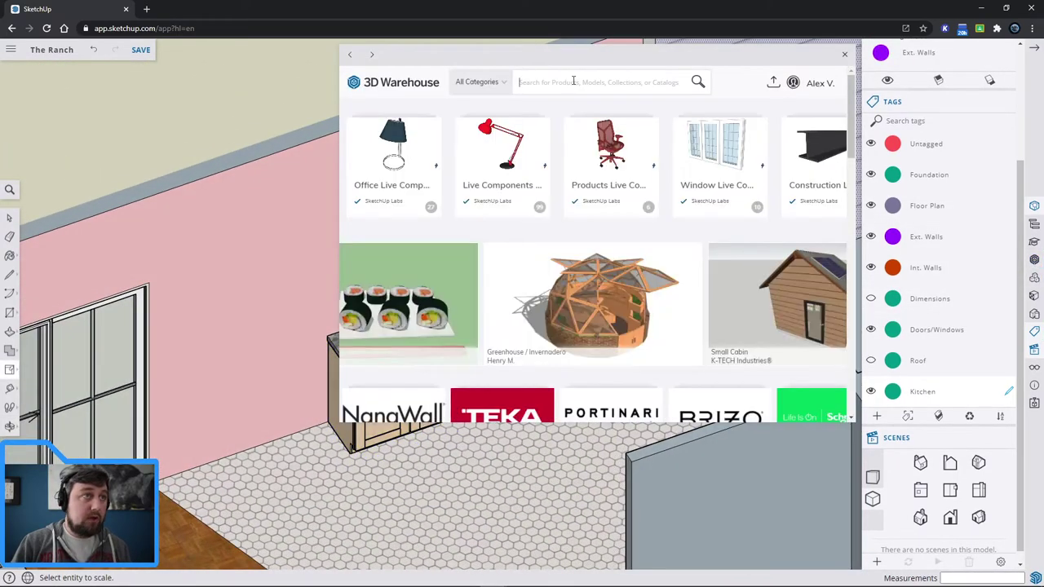
type("kraft")
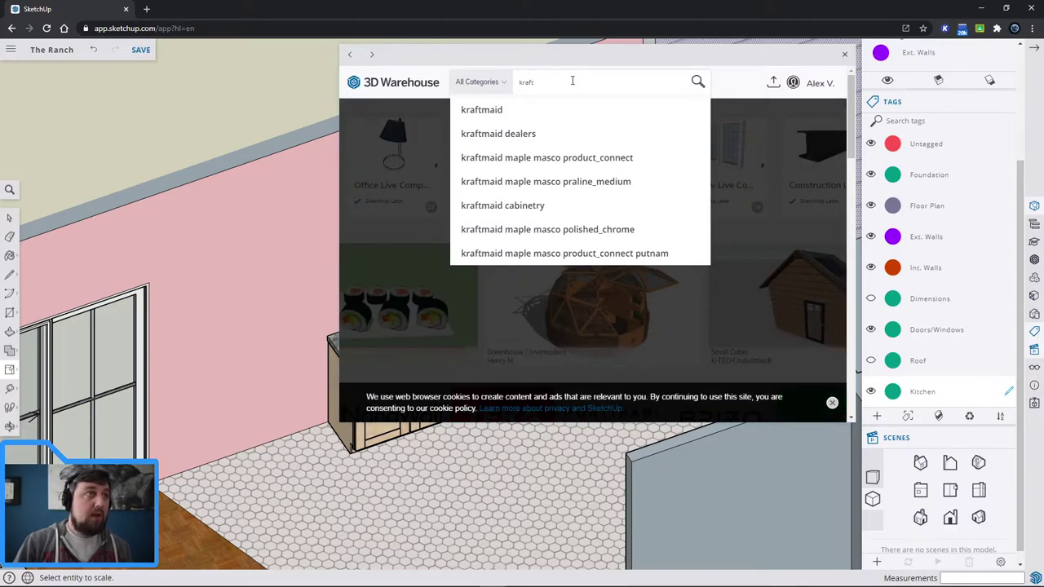
left_click(541, 115)
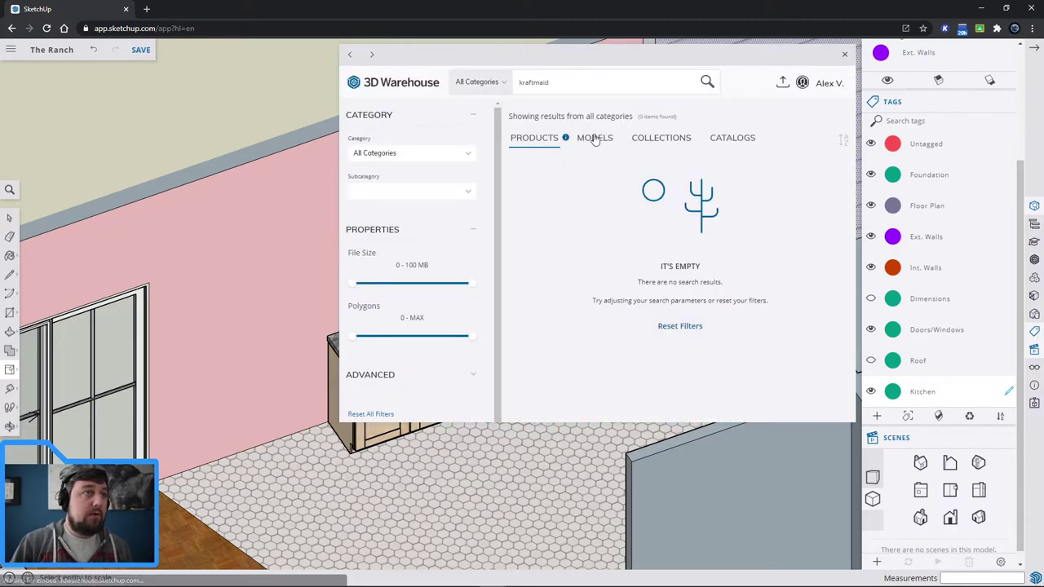
left_click(595, 138)
left_click(829, 403)
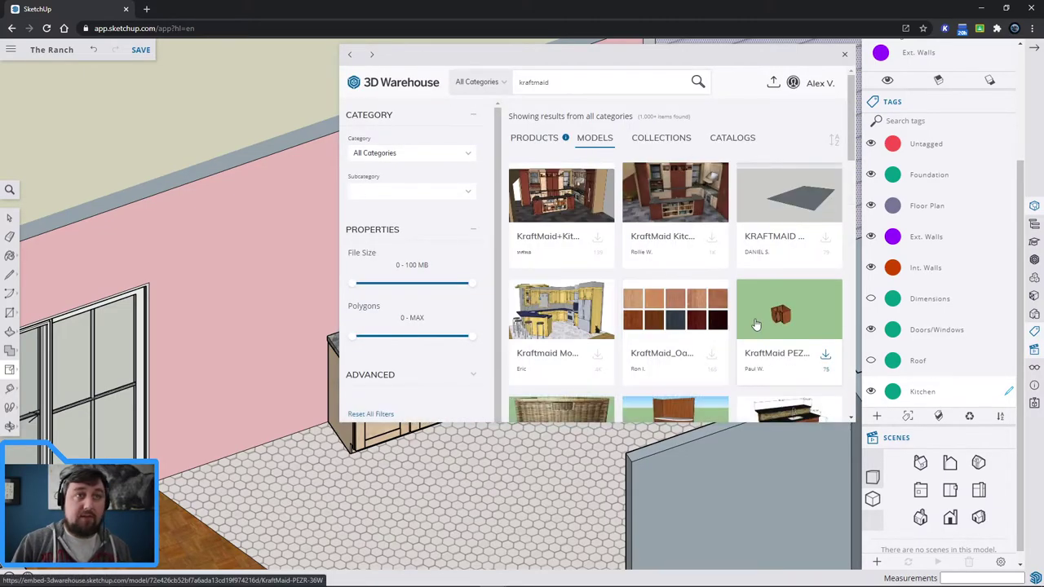
Try to bring in the white Wall Double cabinet by KraftMaid and position it on the exterior wall beside the window.
scroll(756, 324, "down", 5)
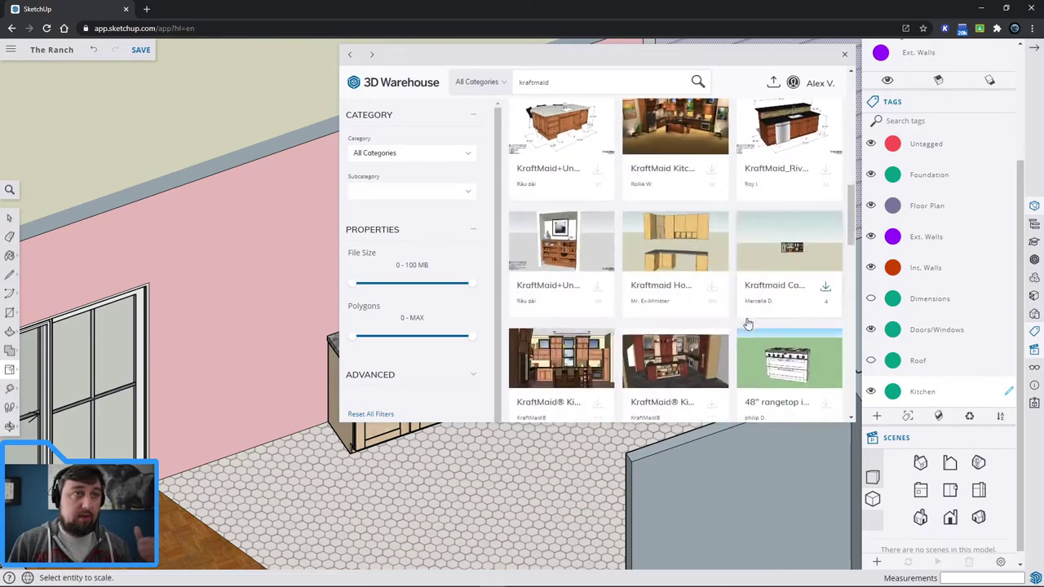
scroll(699, 280, "down", 2)
scroll(685, 204, "up", 2)
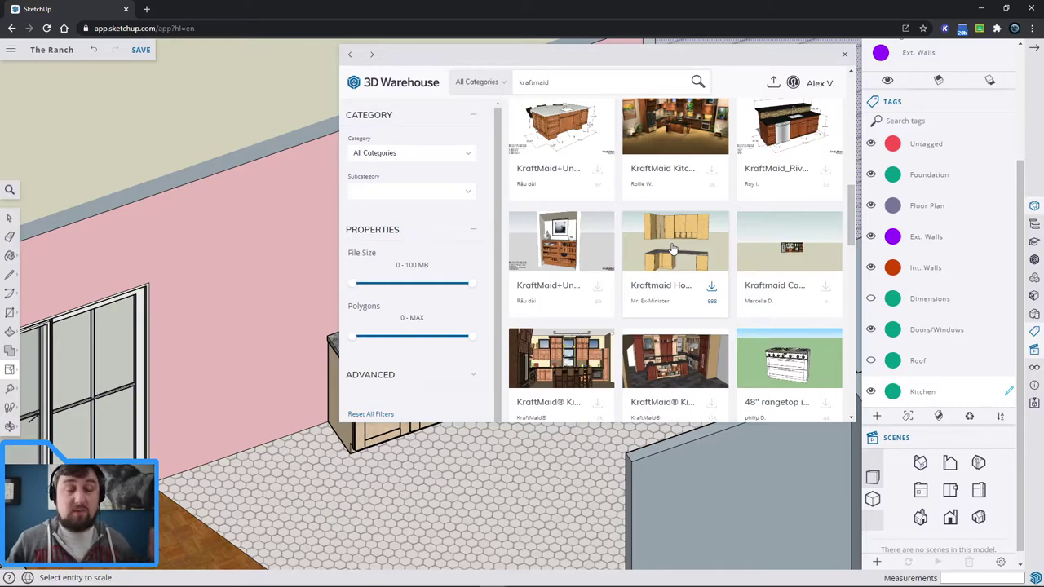
scroll(674, 252, "down", 5)
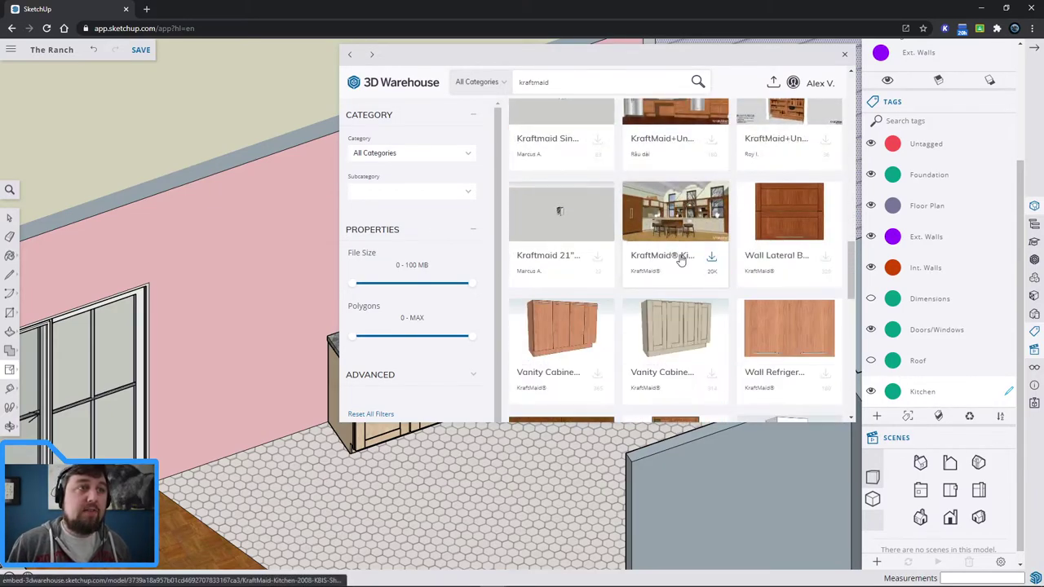
scroll(680, 259, "down", 4)
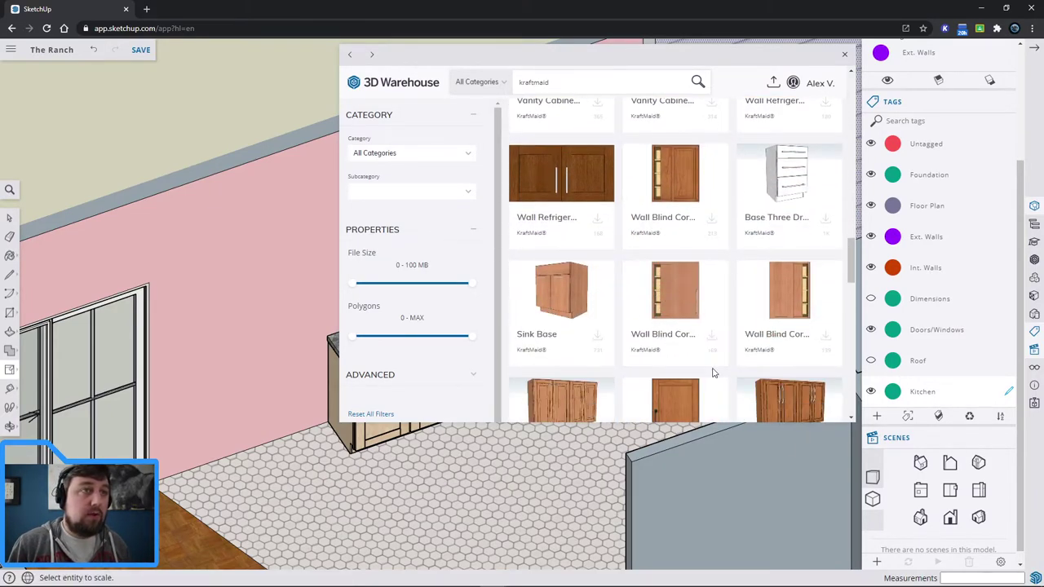
scroll(680, 366, "down", 4)
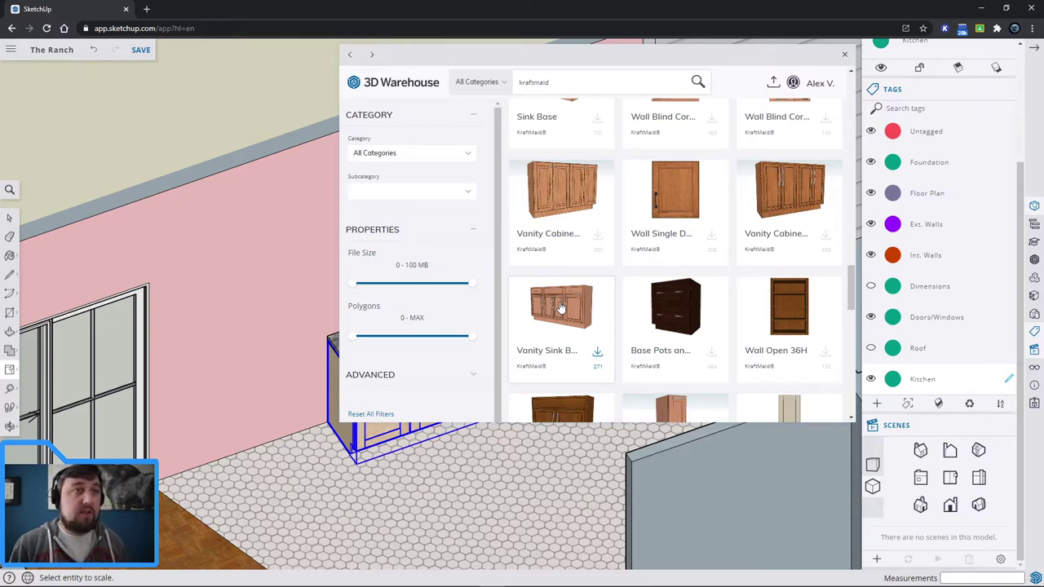
scroll(561, 306, "down", 4)
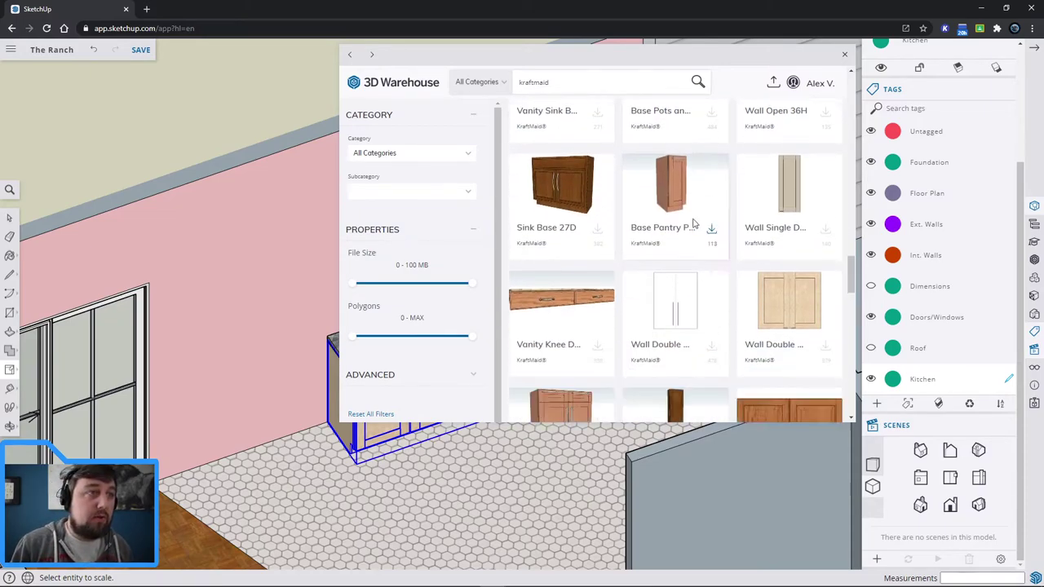
scroll(554, 212, "down", 6)
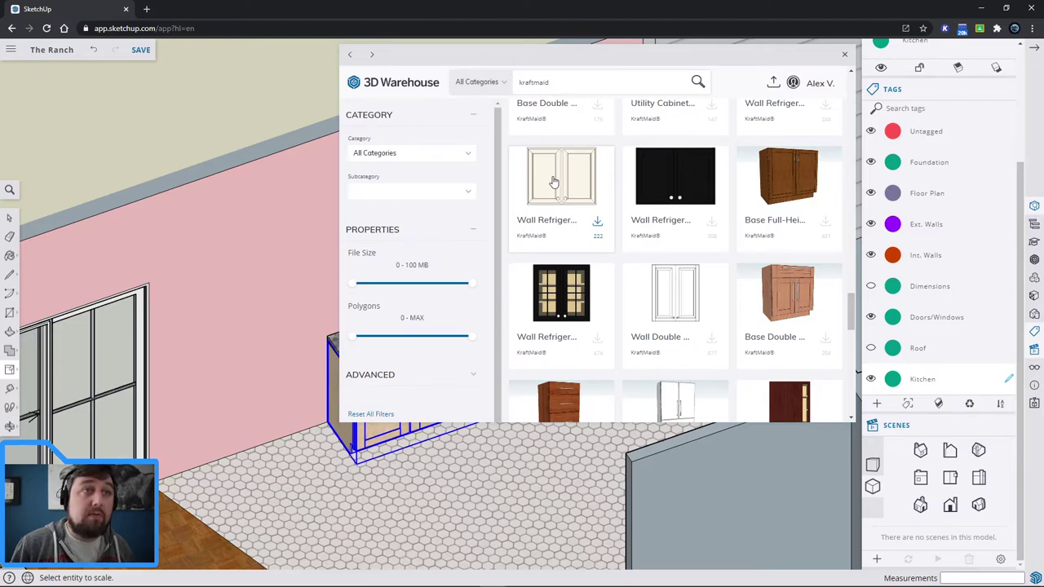
left_click(676, 295)
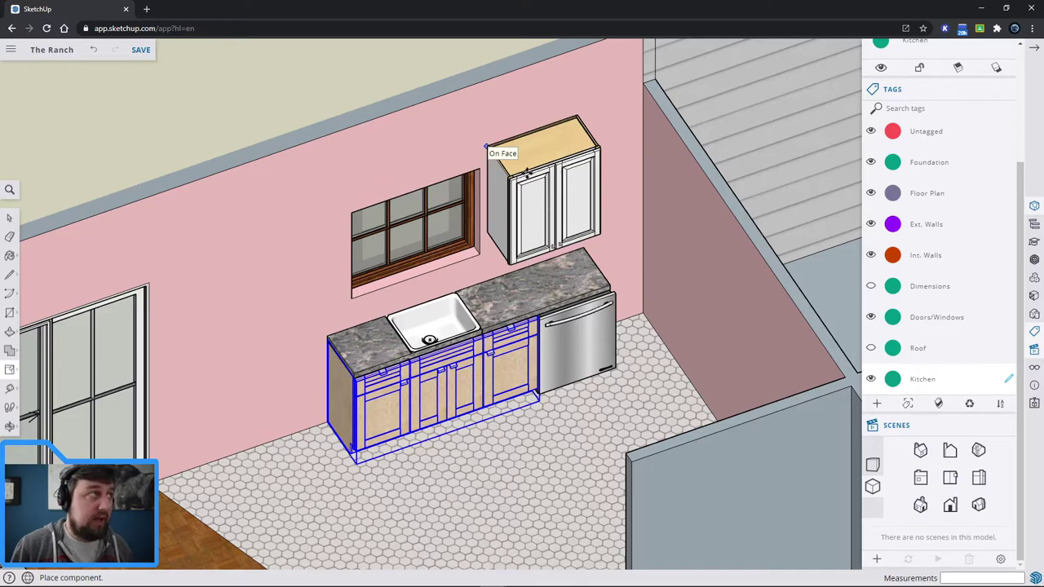
middle_click_drag(488, 146, 513, 109)
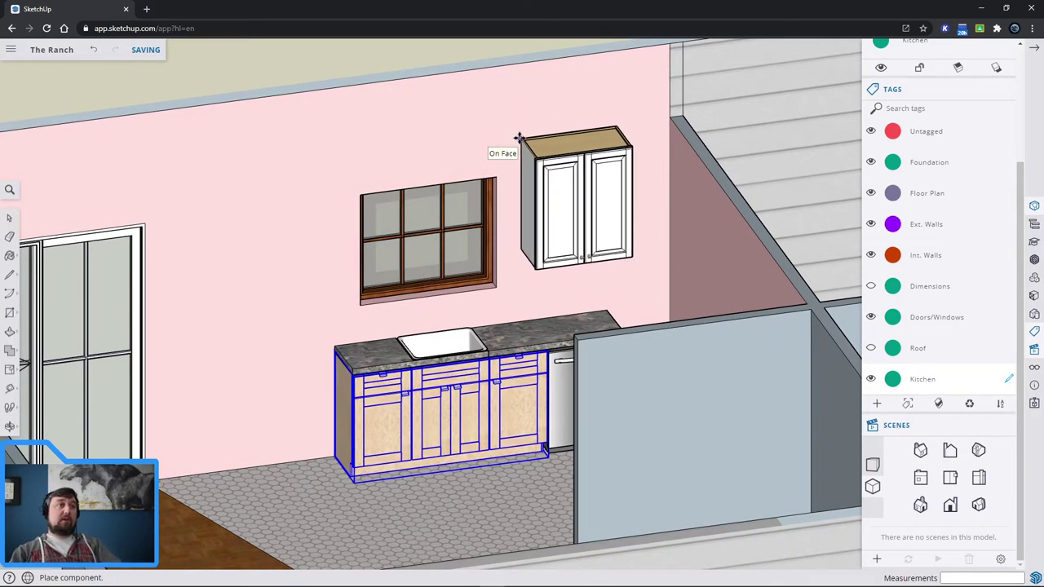
key("Escape")
Draw a line along the kitchen's exterior wall from the interior wall's top corner, past the window, toward the glass door.
left_click(9, 277)
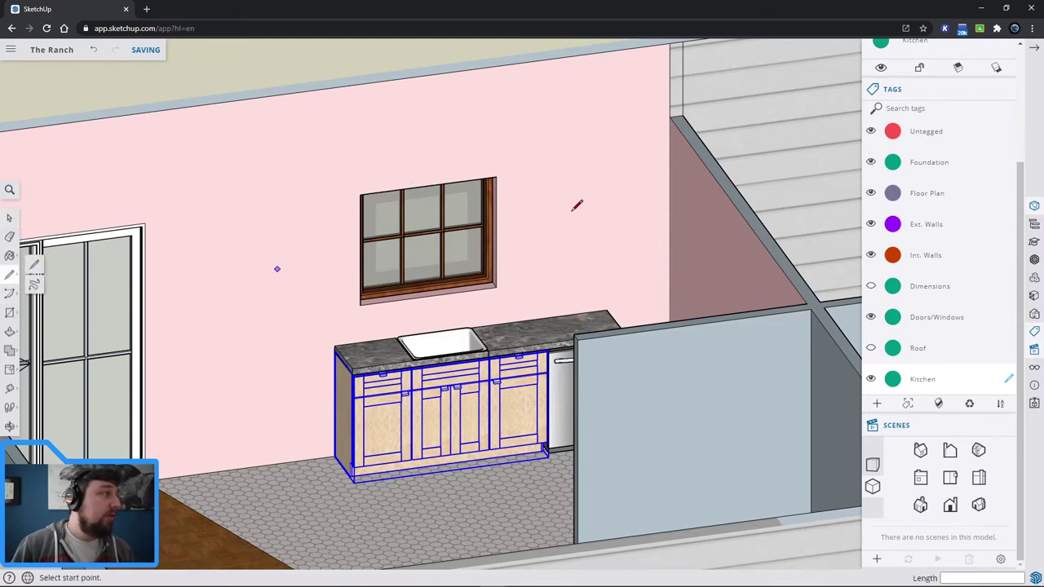
left_click(669, 117)
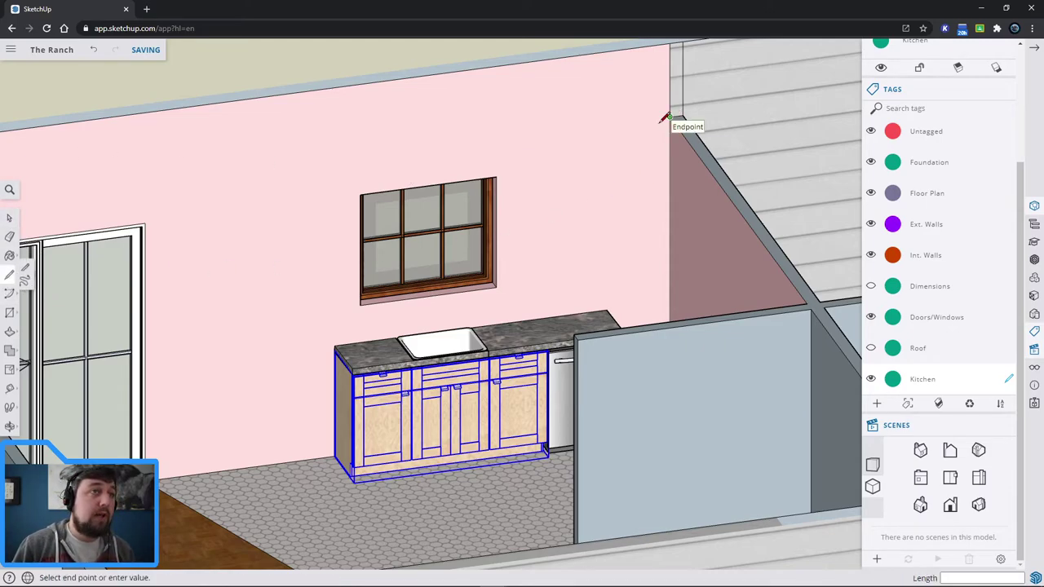
left_click(194, 178)
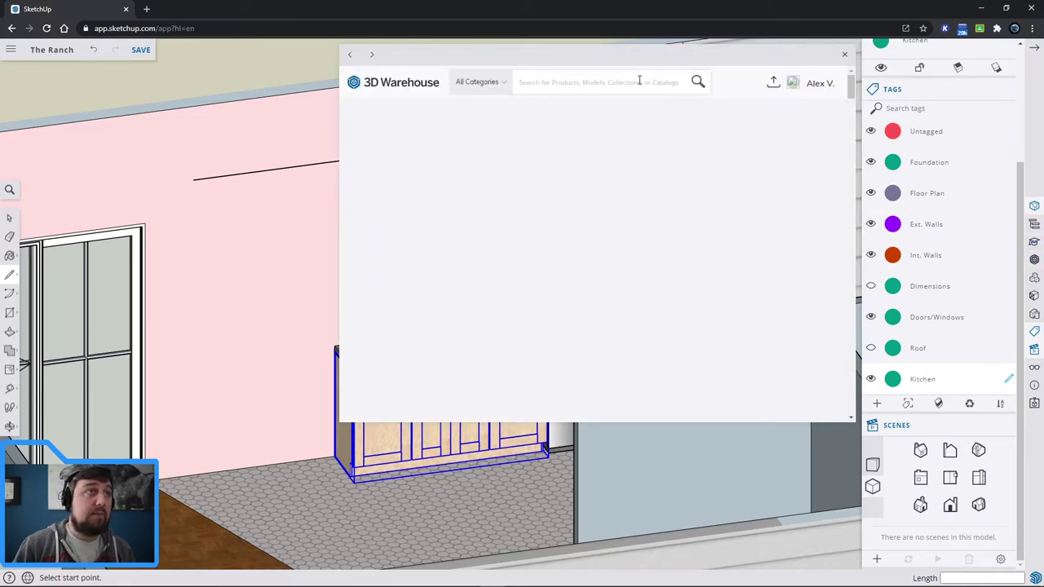
Search the 3D Warehouse for kraftmaid again and list the results under models.
left_click(639, 80)
type("kraft")
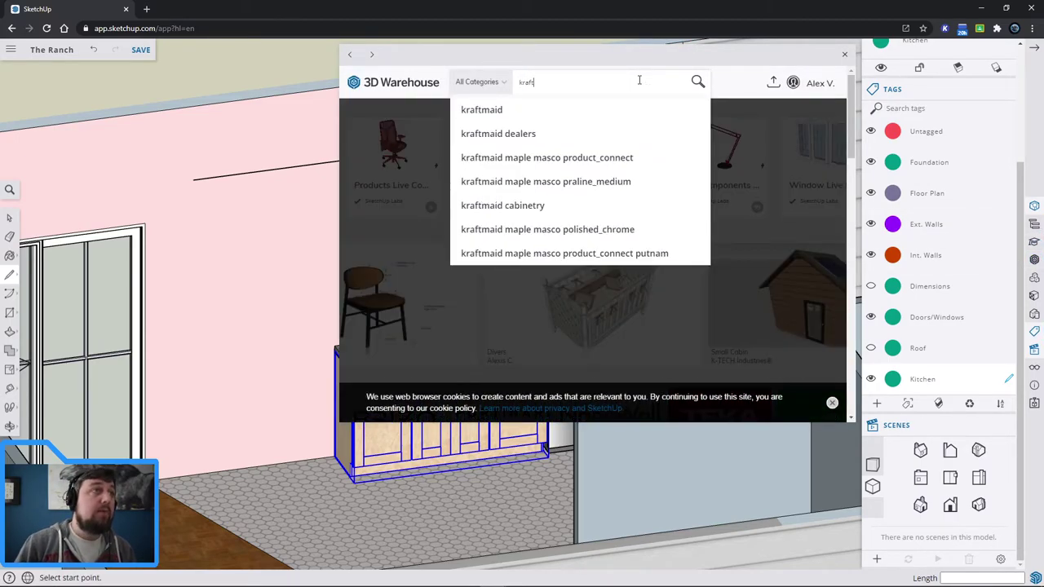
type("maid")
key("Return")
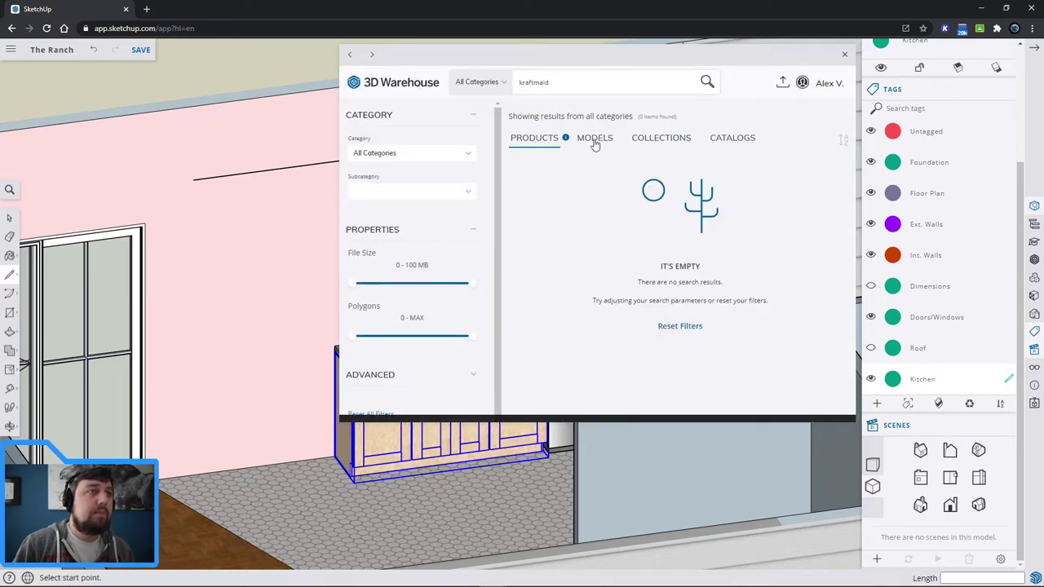
left_click(593, 138)
Download the 48" rangetop model from the results and place it above the top edge of the kitchen's exterior wall.
scroll(734, 265, "down", 5)
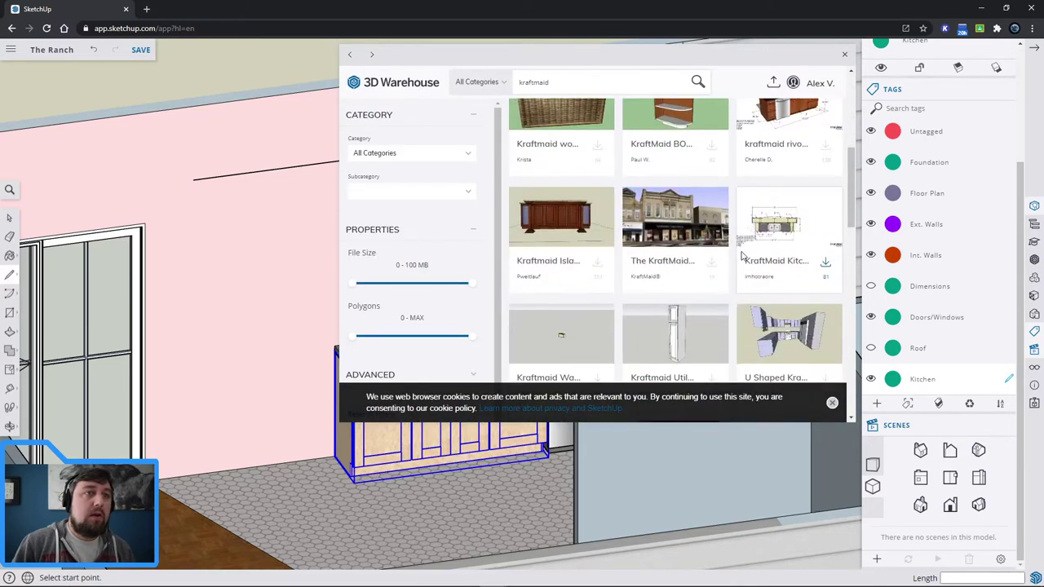
scroll(744, 257, "down", 5)
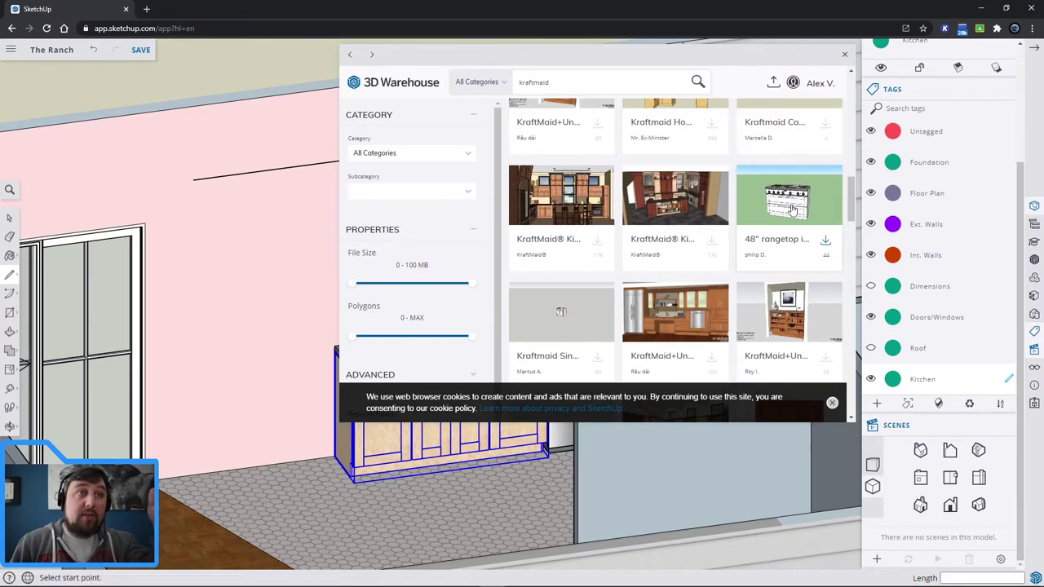
left_click(825, 239)
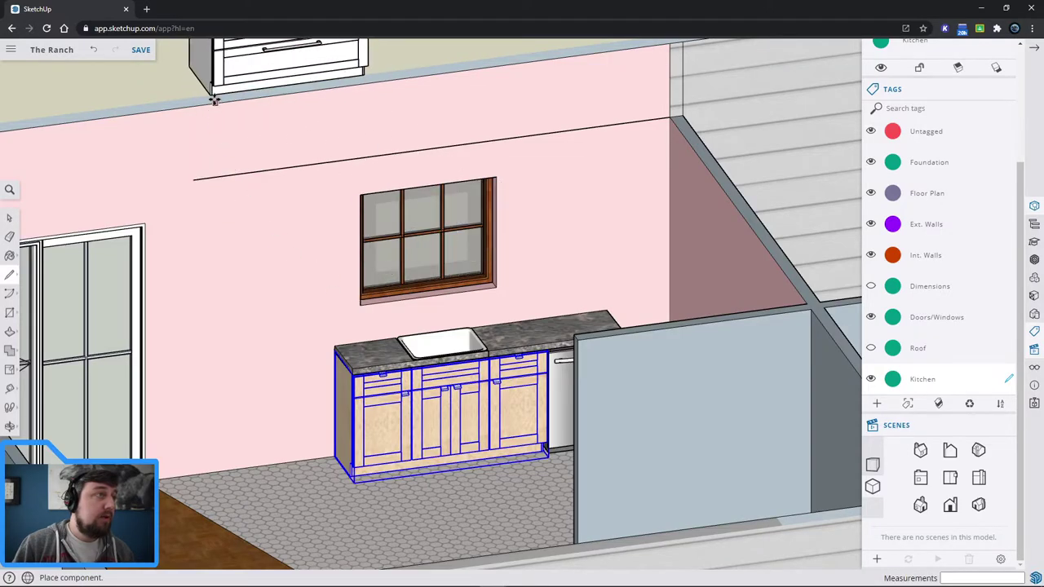
left_click(260, 110)
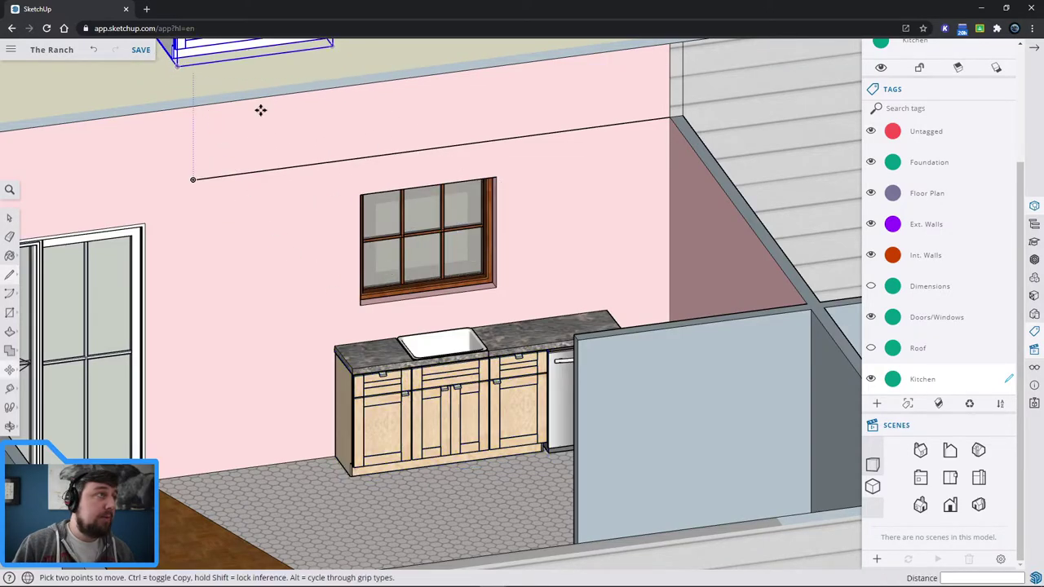
Search the 3D Warehouse for kraftmaid and list the results under models.
left_click(1034, 260)
left_click(610, 85)
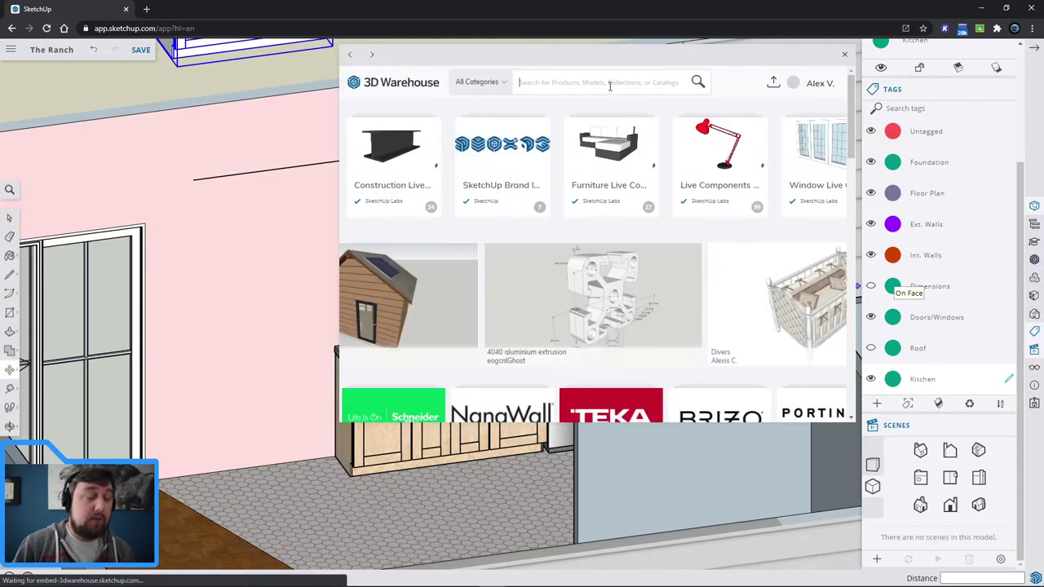
type("krarft")
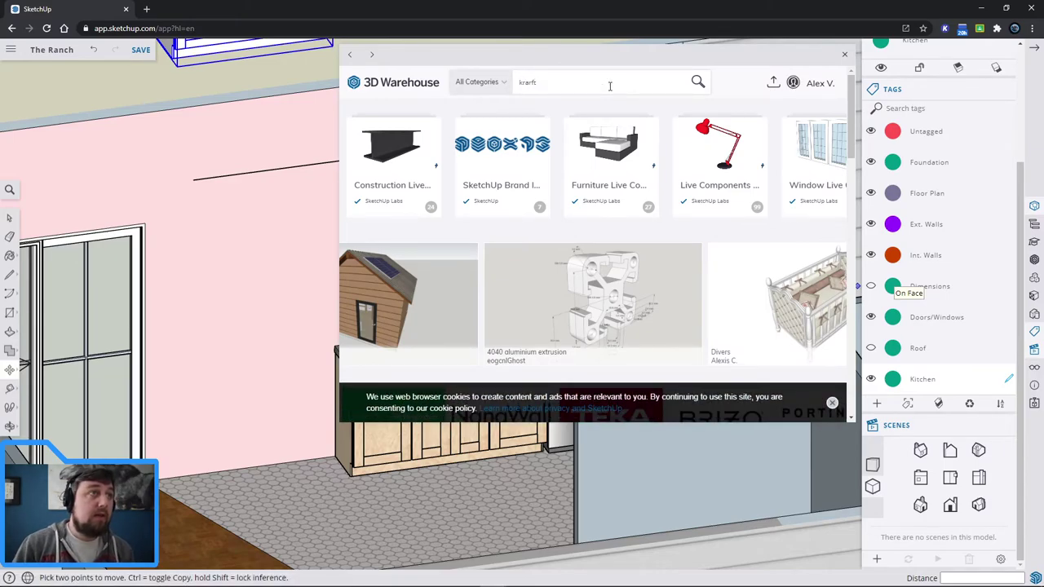
type("f")
key("BackSpace")
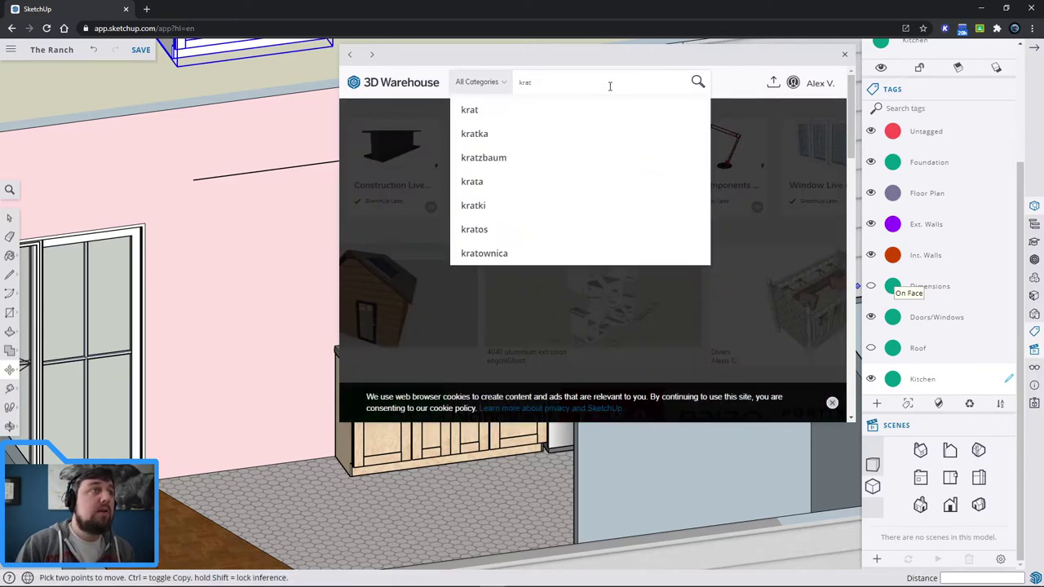
type("f")
left_click(559, 110)
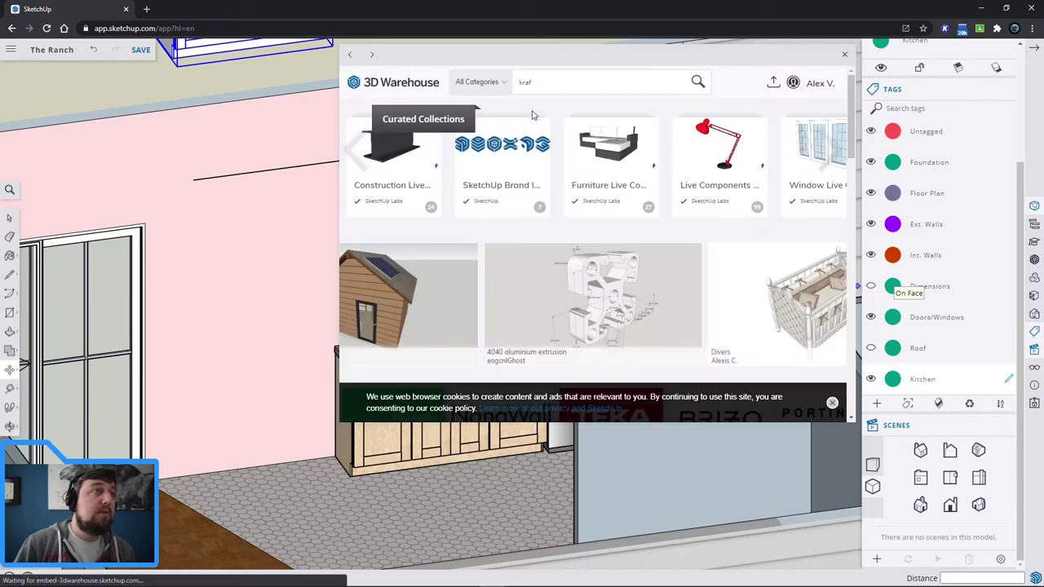
left_click(603, 145)
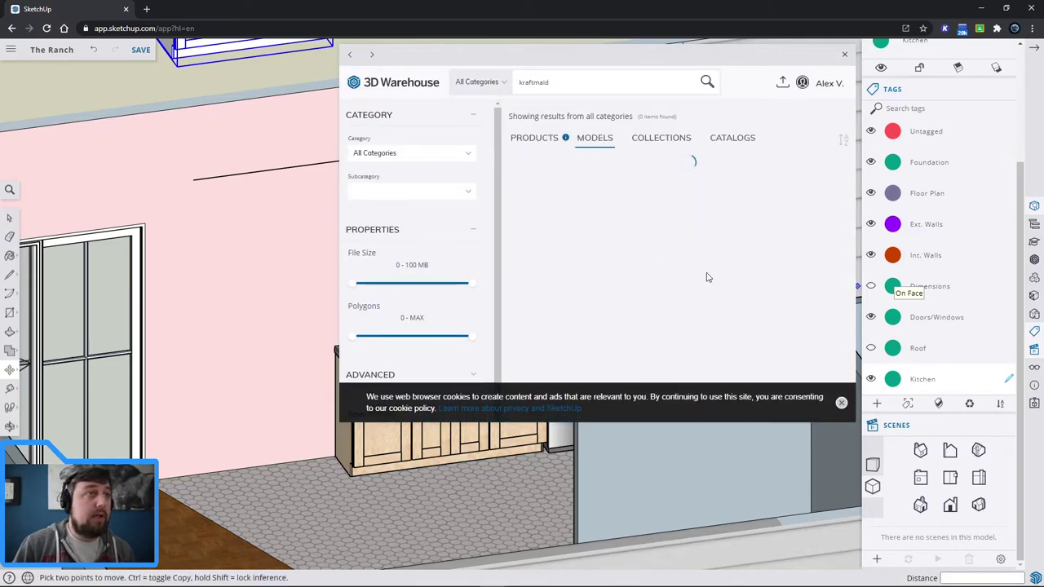
Find the cream Wall Double Door 24H cabinet by KraftMaid in the results and place it beside the window, against the line drawn on the exterior wall.
scroll(696, 275, "down", 10)
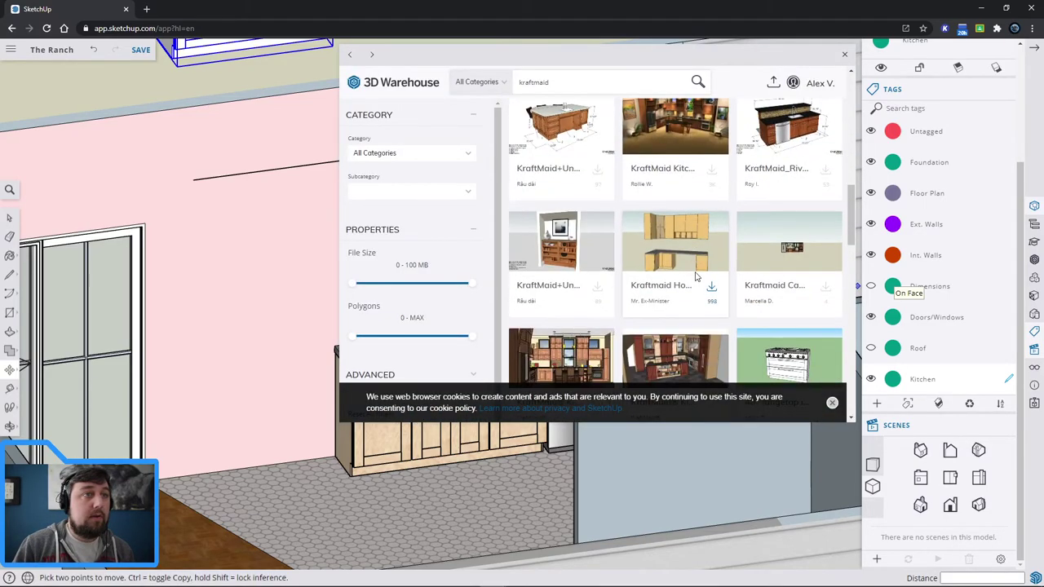
scroll(695, 278, "down", 3)
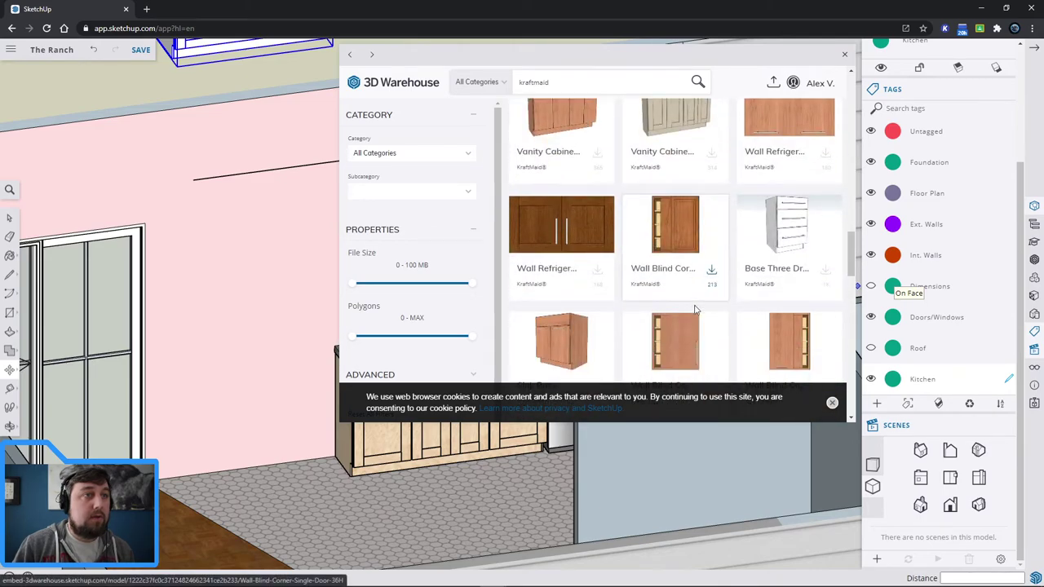
scroll(695, 308, "down", 2)
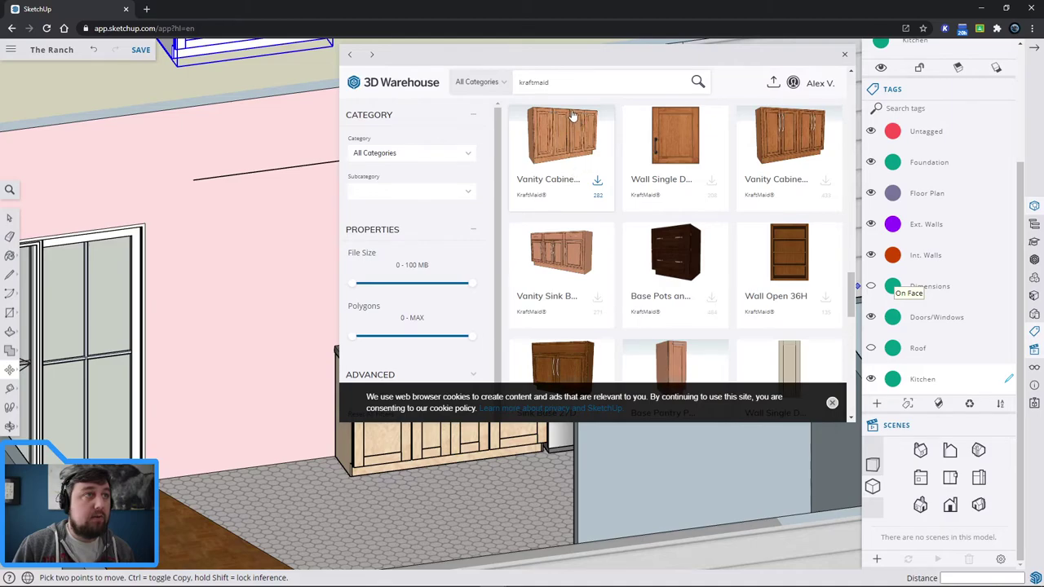
scroll(587, 192, "down", 2)
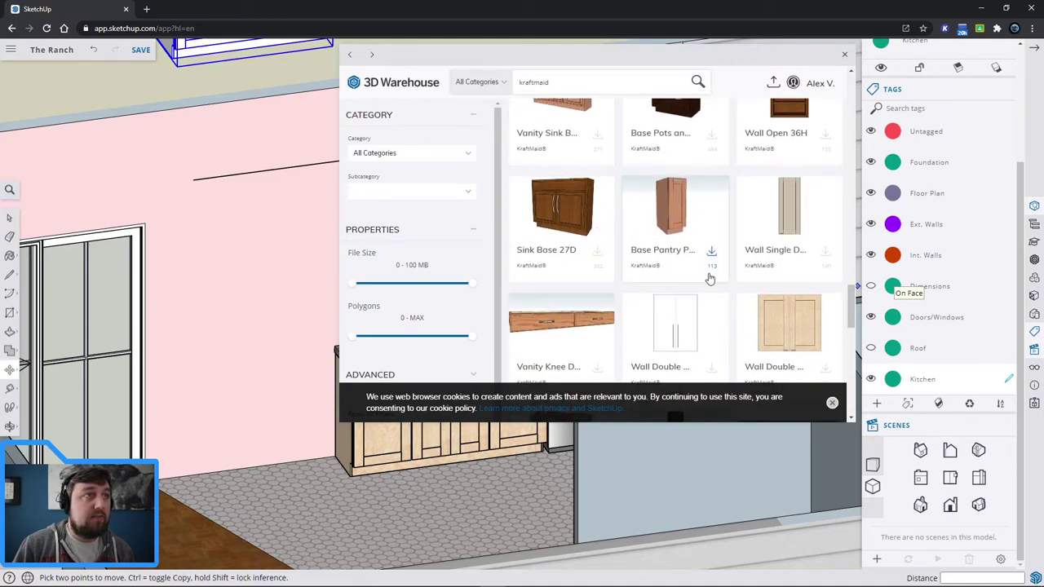
scroll(710, 274, "down", 4)
scroll(715, 286, "down", 5)
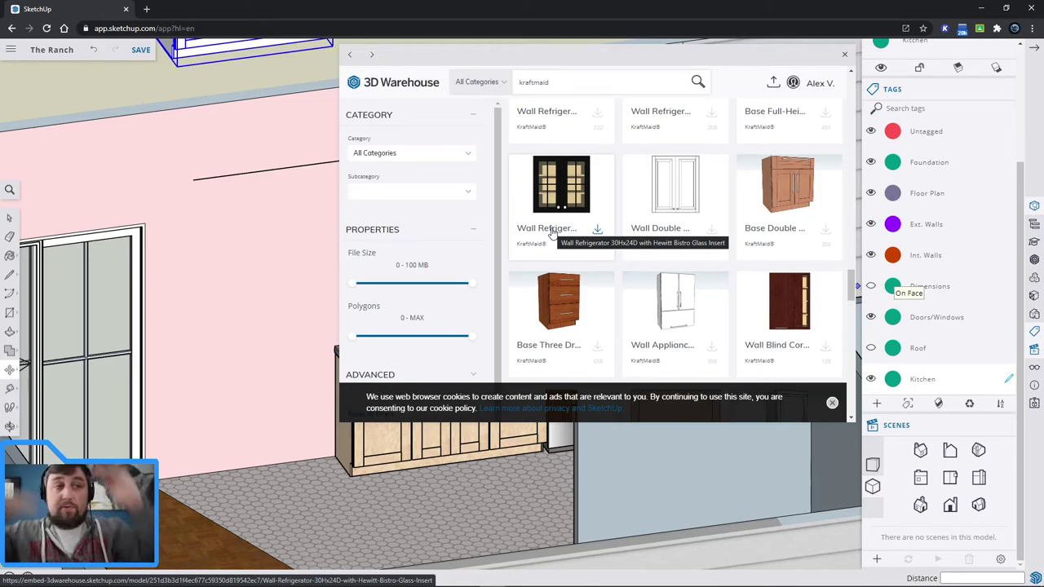
scroll(570, 233, "down", 3)
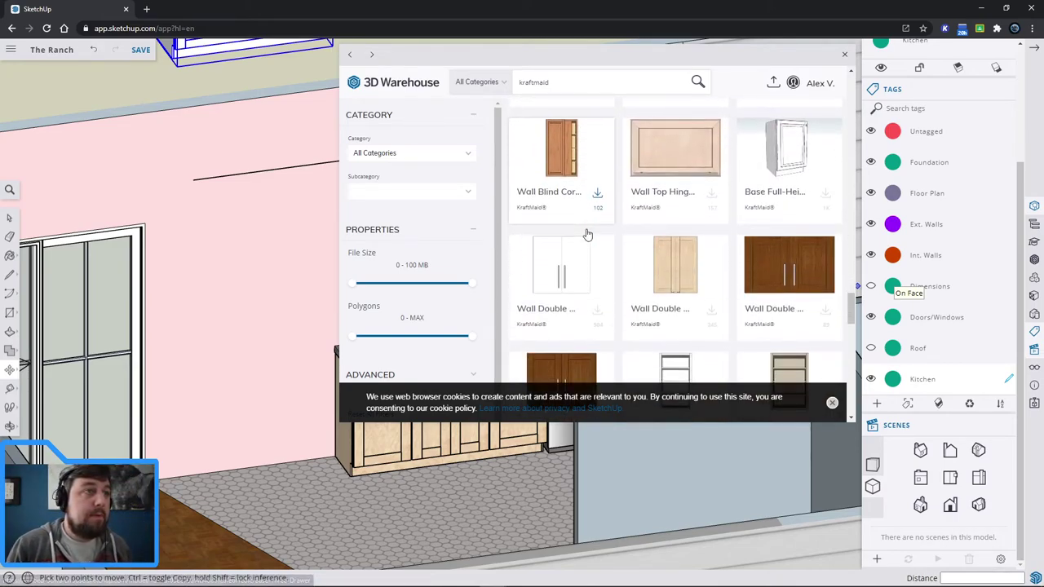
scroll(587, 234, "down", 5)
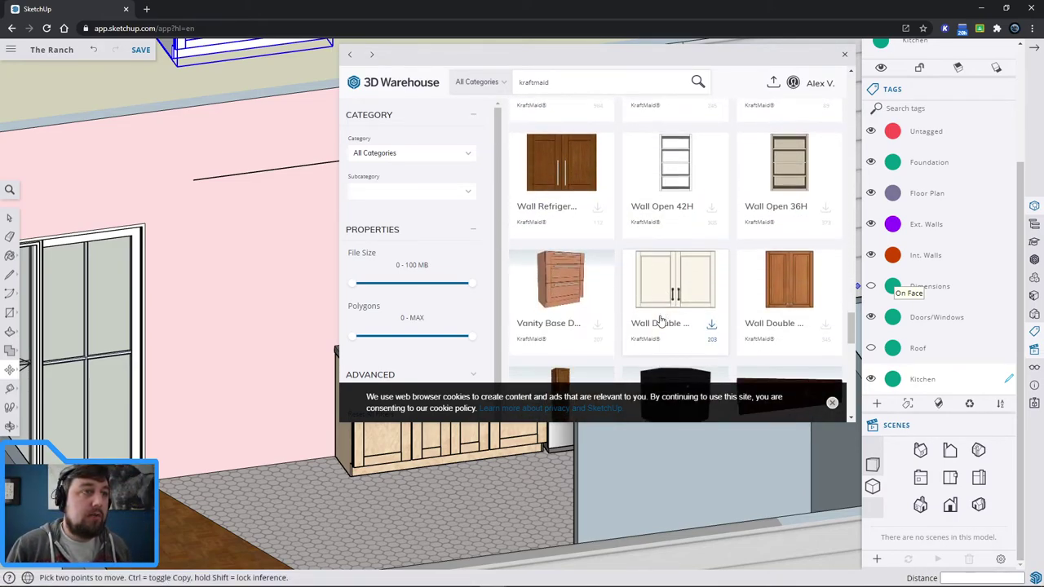
scroll(660, 320, "down", 2)
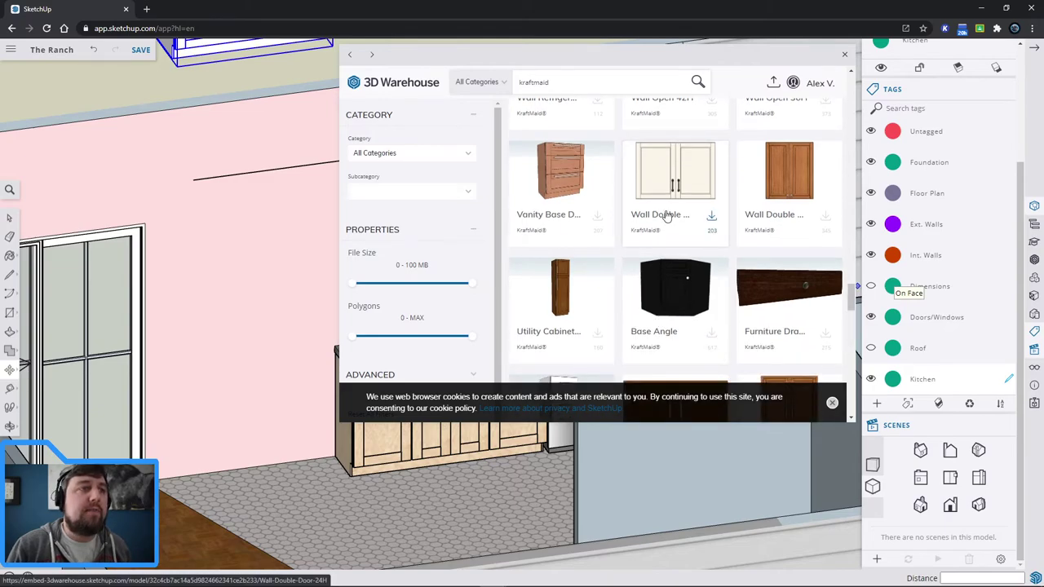
left_click(666, 216)
left_click(676, 355)
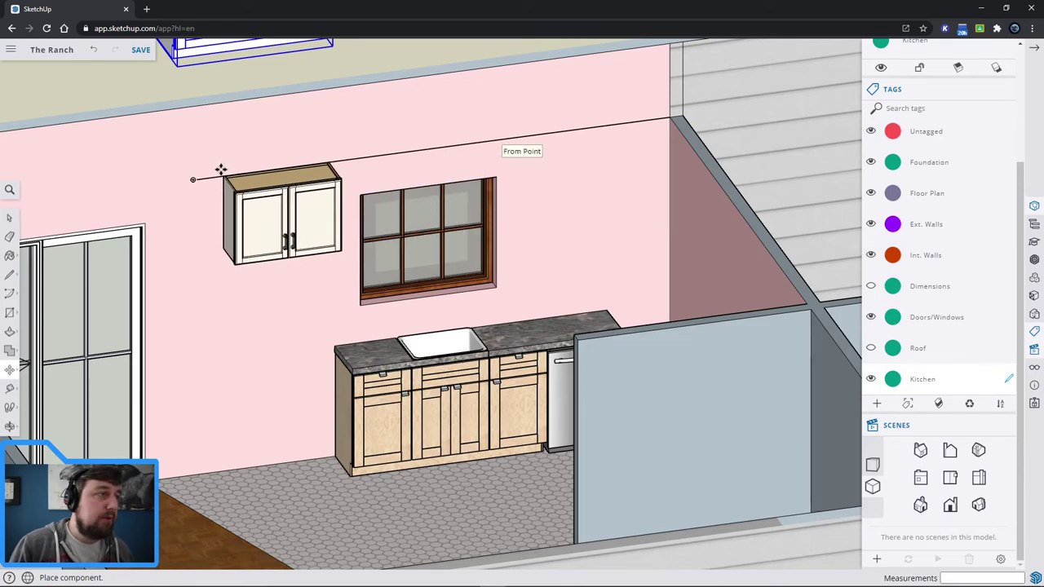
left_click(221, 172)
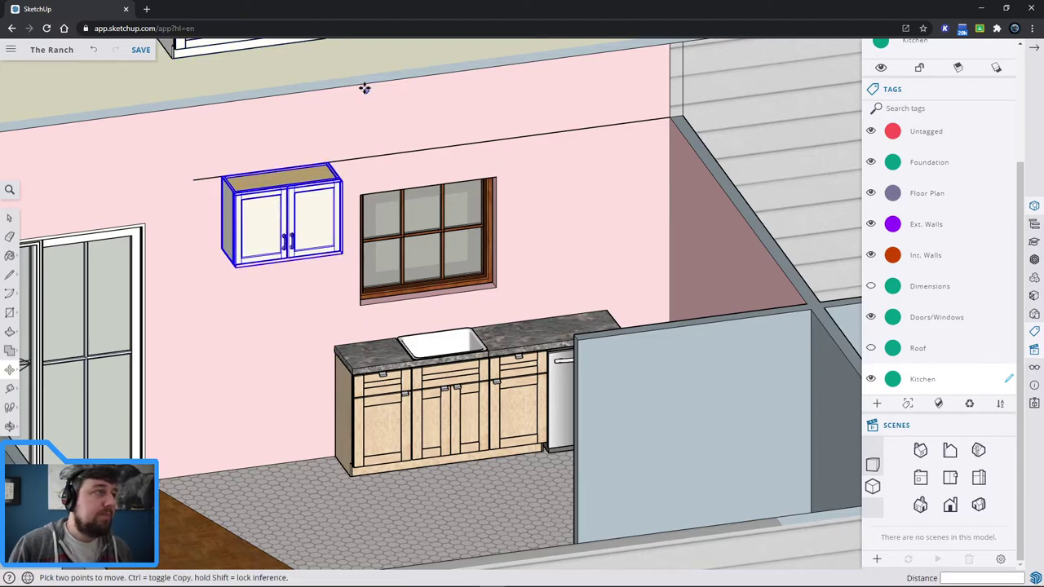
key("space")
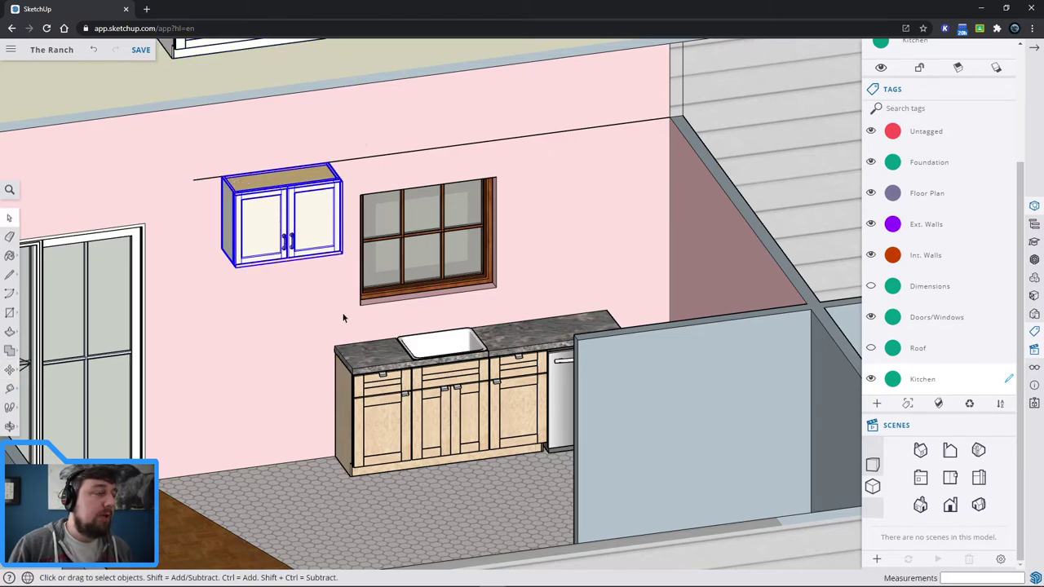
key("Escape")
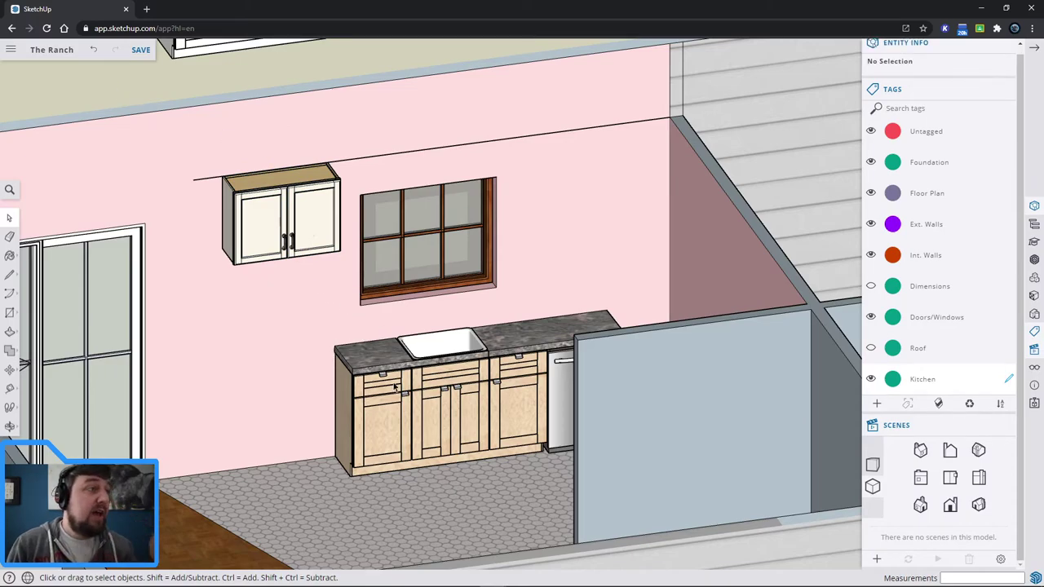
Explode the Vanity Sink Base Four Door cabinet under the countertop into its separate doors and drawers.
scroll(371, 375, "up", 3)
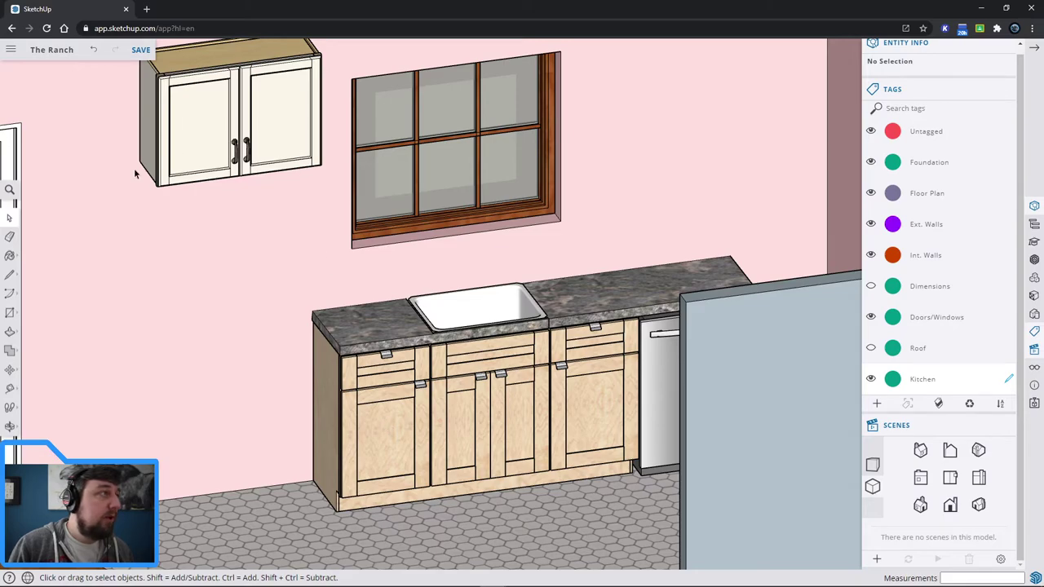
left_click(9, 256)
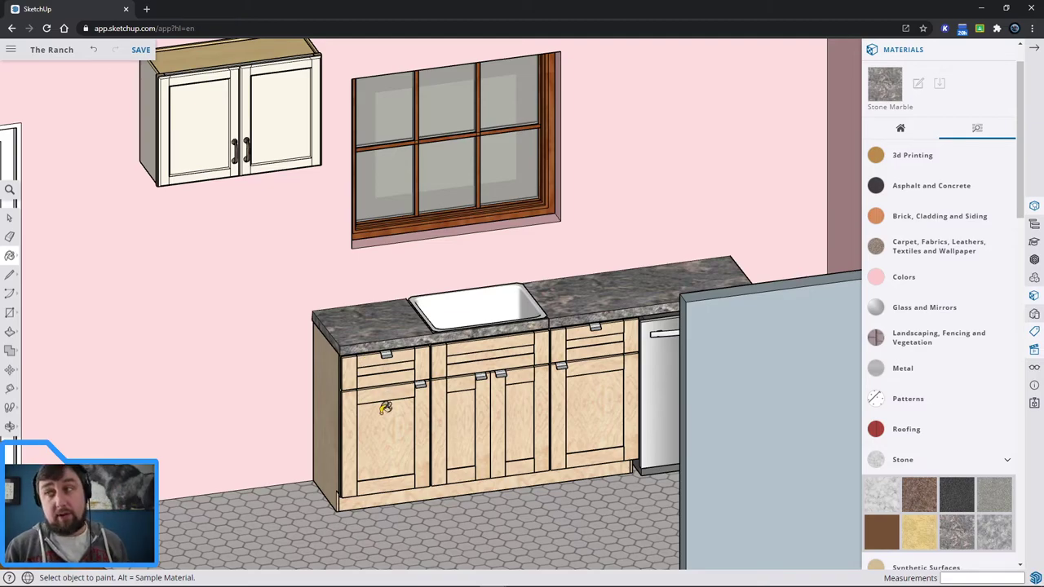
key("space")
left_click(381, 413)
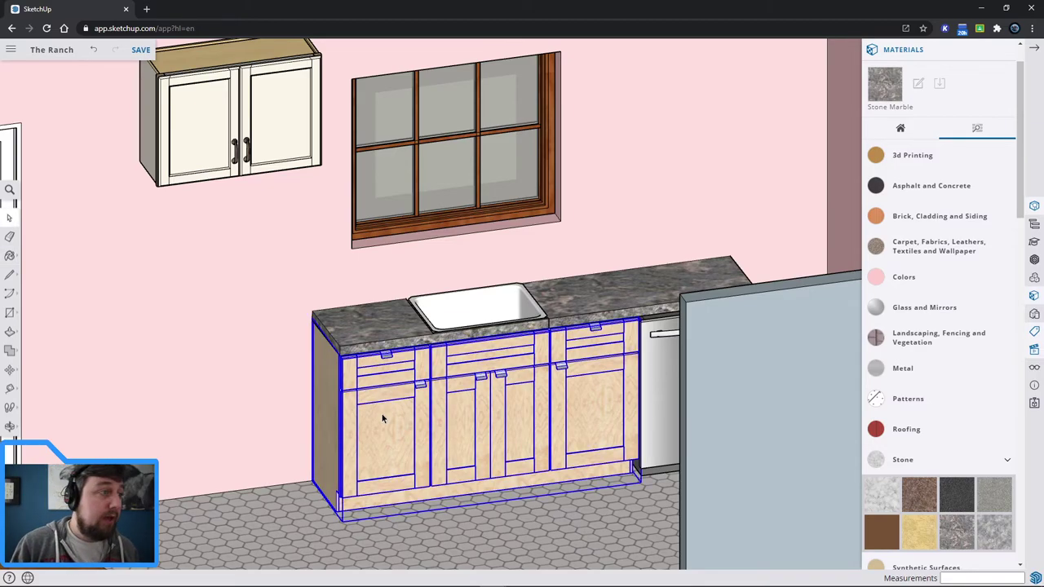
right_click(381, 413)
left_click(425, 397)
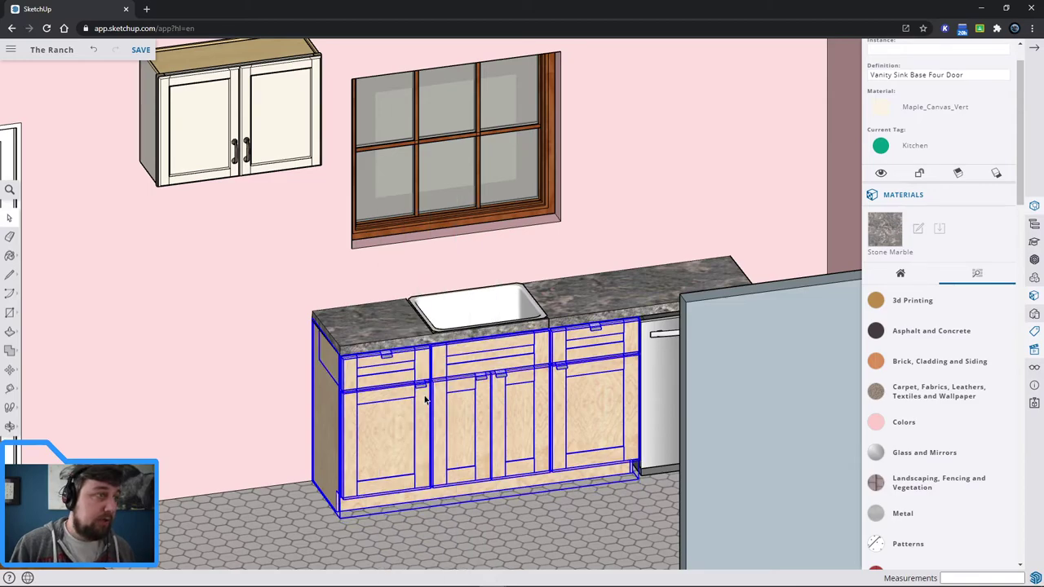
Explode the sink base's lower door nearest the glass door into its separate frame and panel parts.
left_click(382, 423)
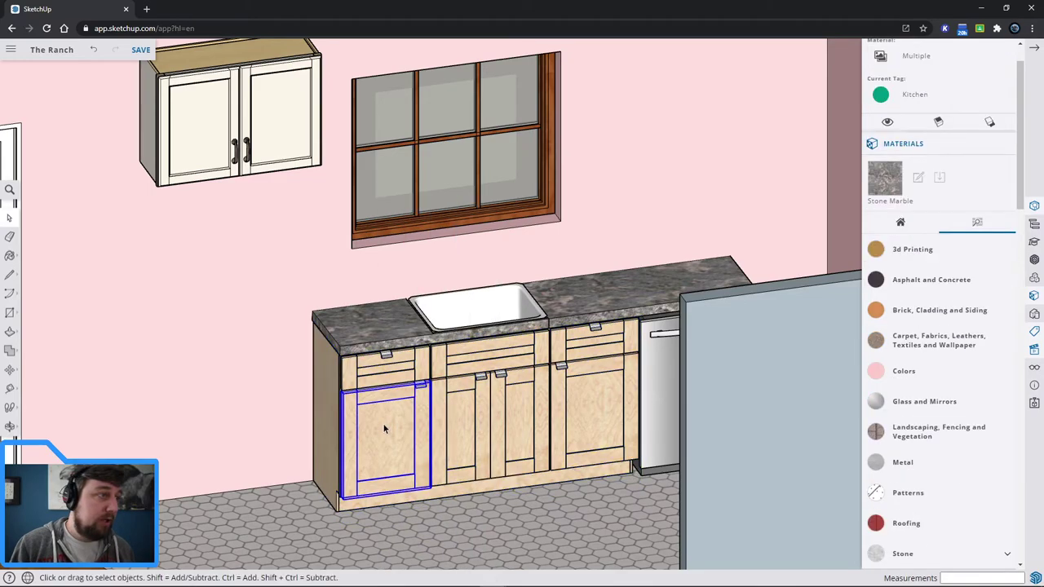
left_click(10, 256)
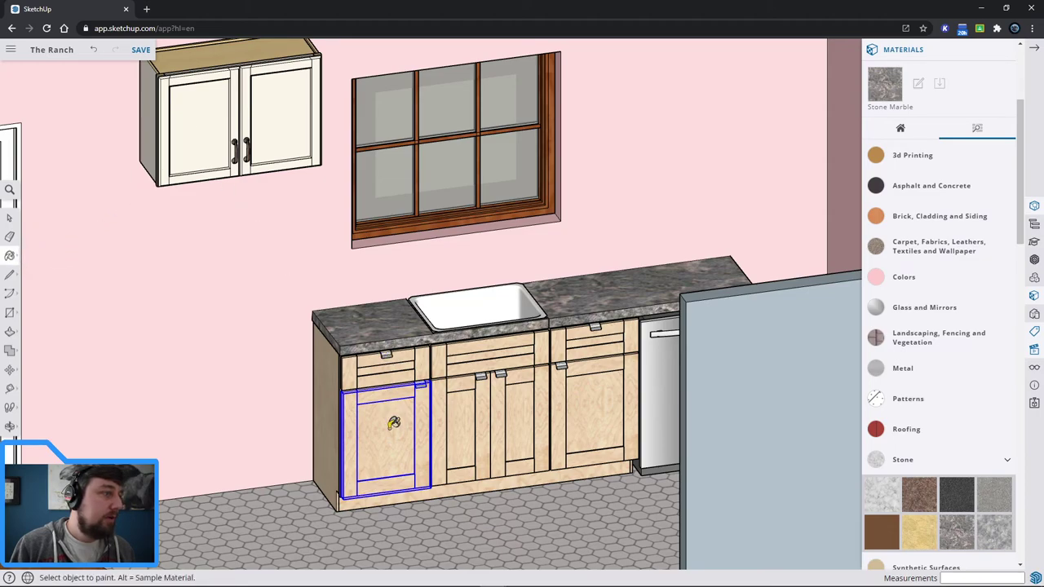
key("space")
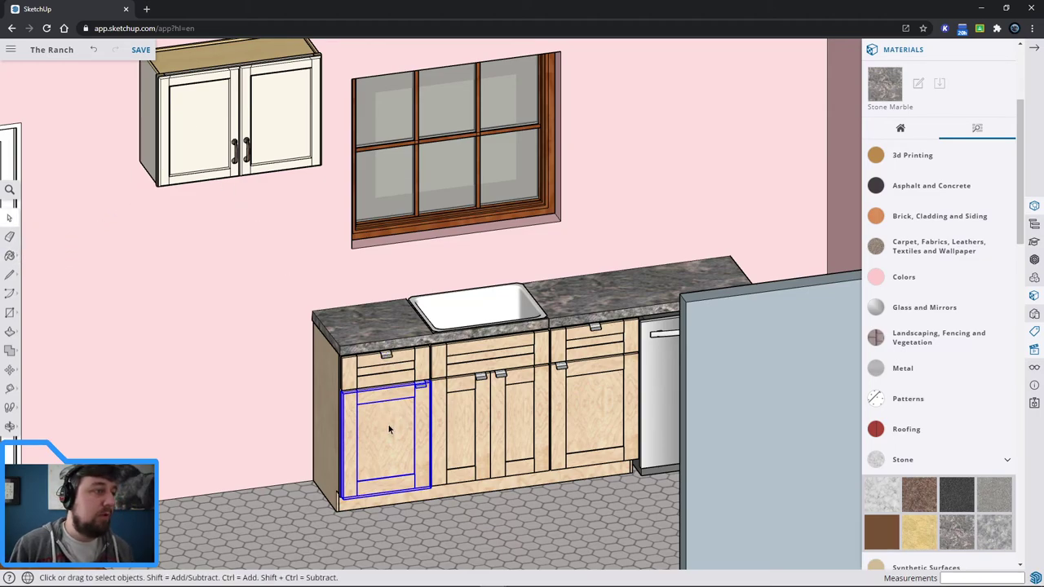
right_click(391, 421)
left_click(415, 389)
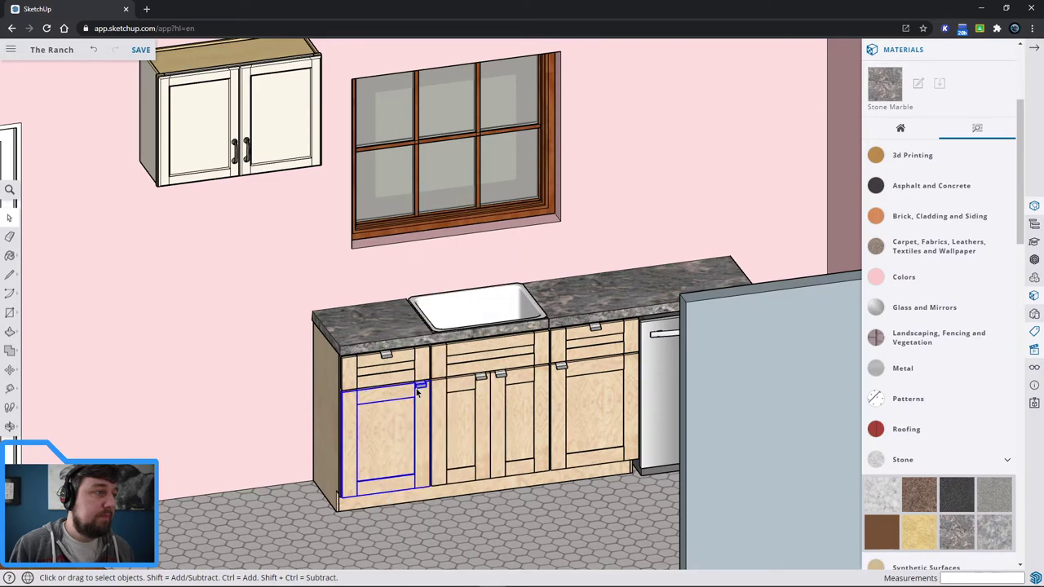
Explode that door's center panel and paint its face in the cream finish of the wall cabinet.
left_click(11, 256)
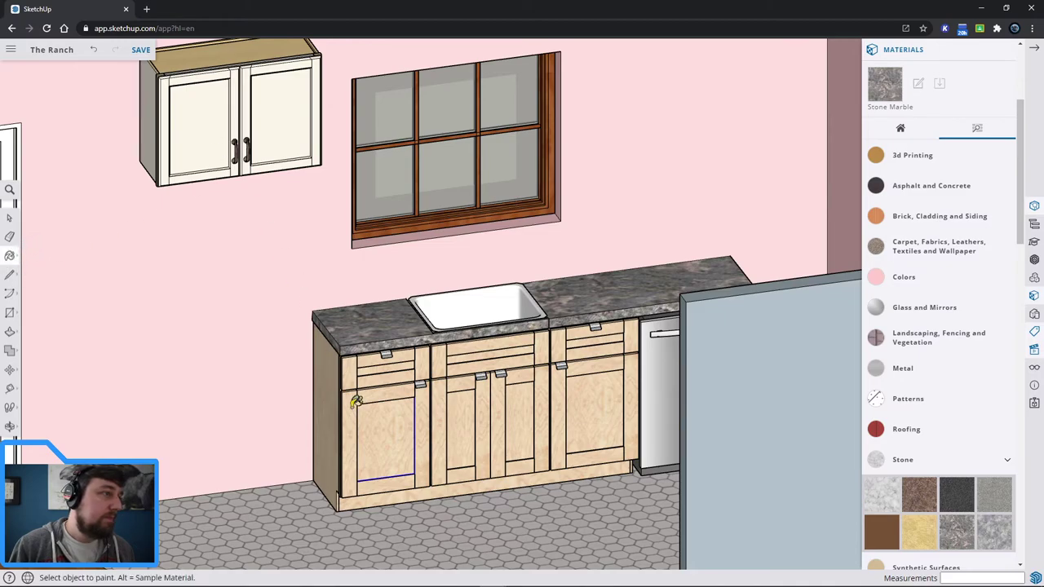
key("space")
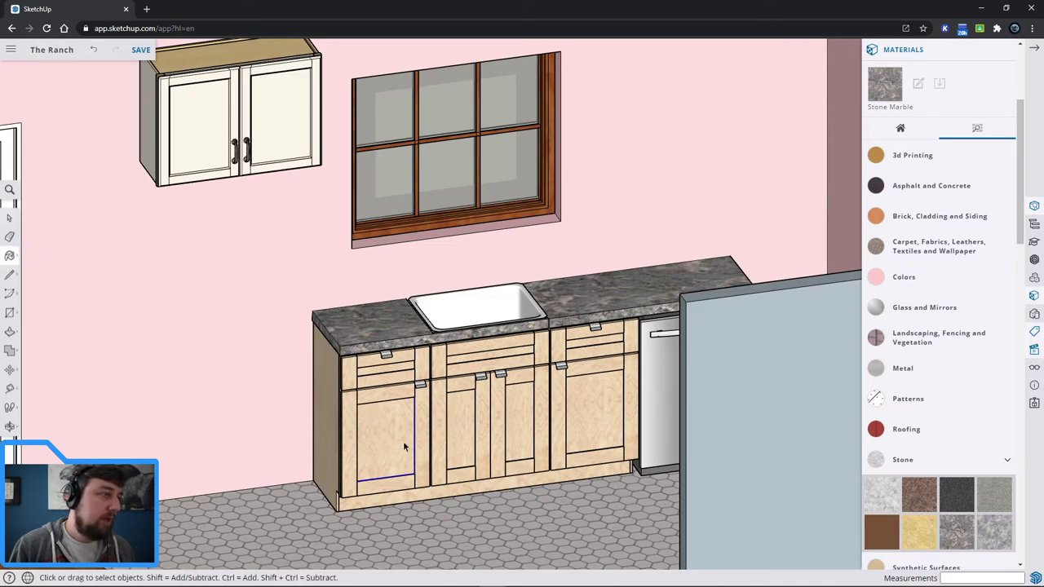
right_click(396, 439)
left_click(424, 388)
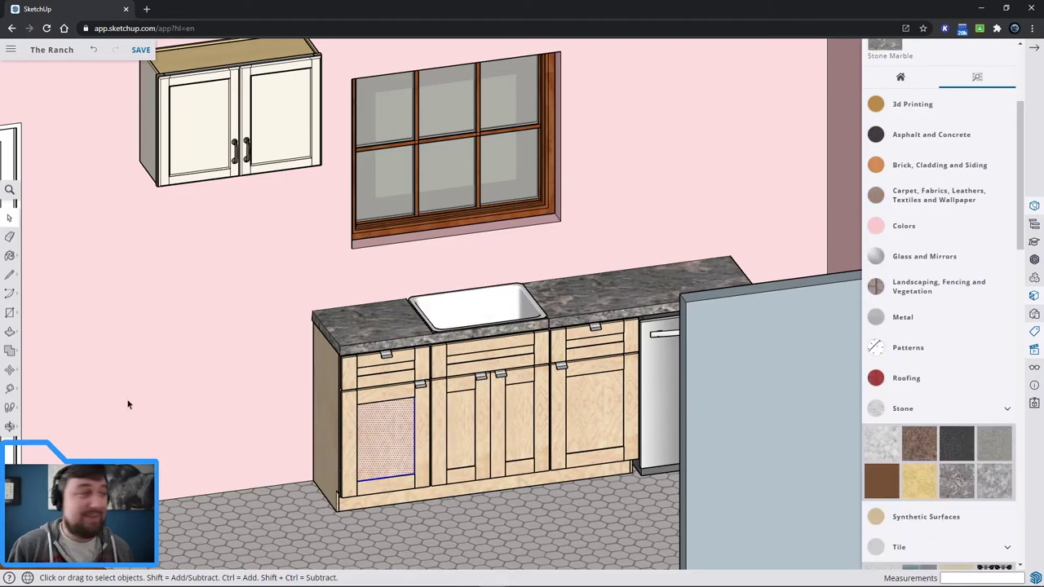
left_click(10, 256)
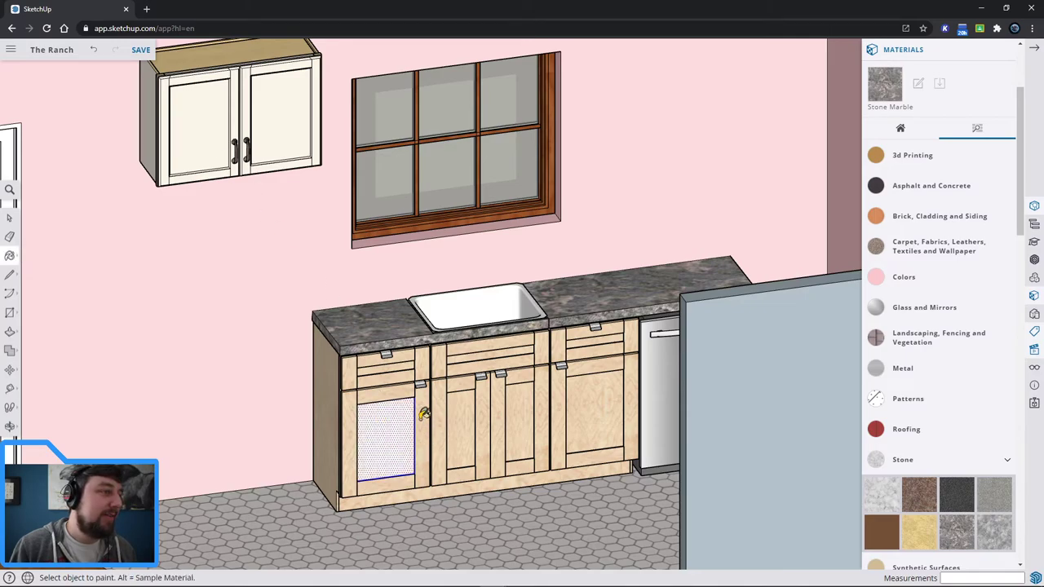
key("space")
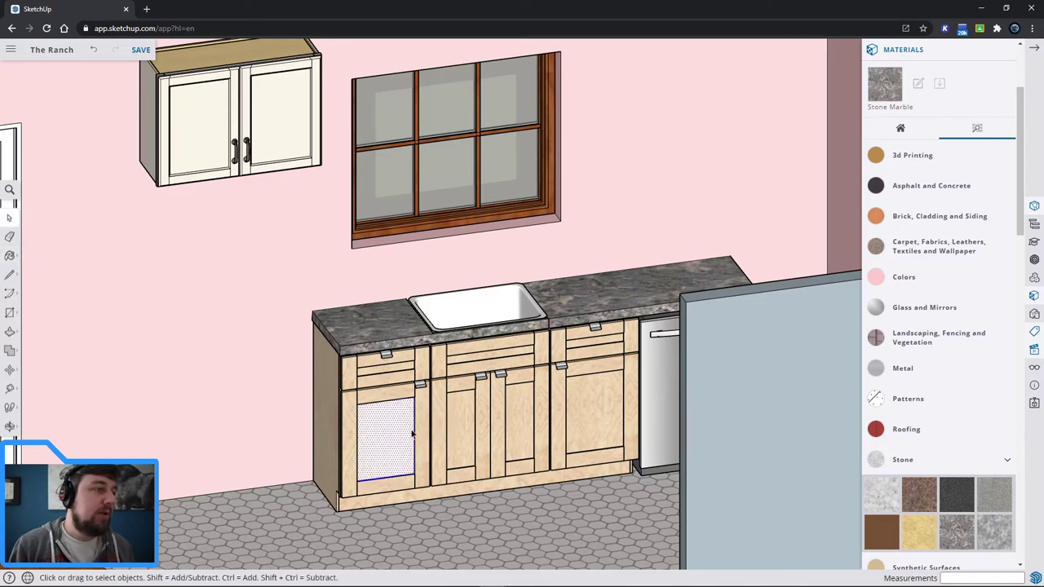
left_click(424, 420)
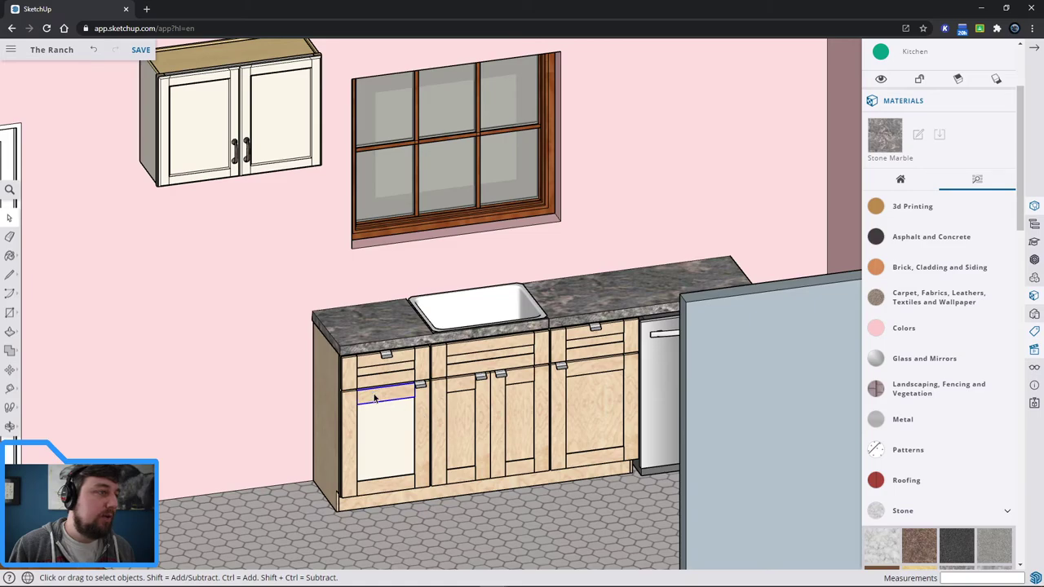
left_click(351, 368)
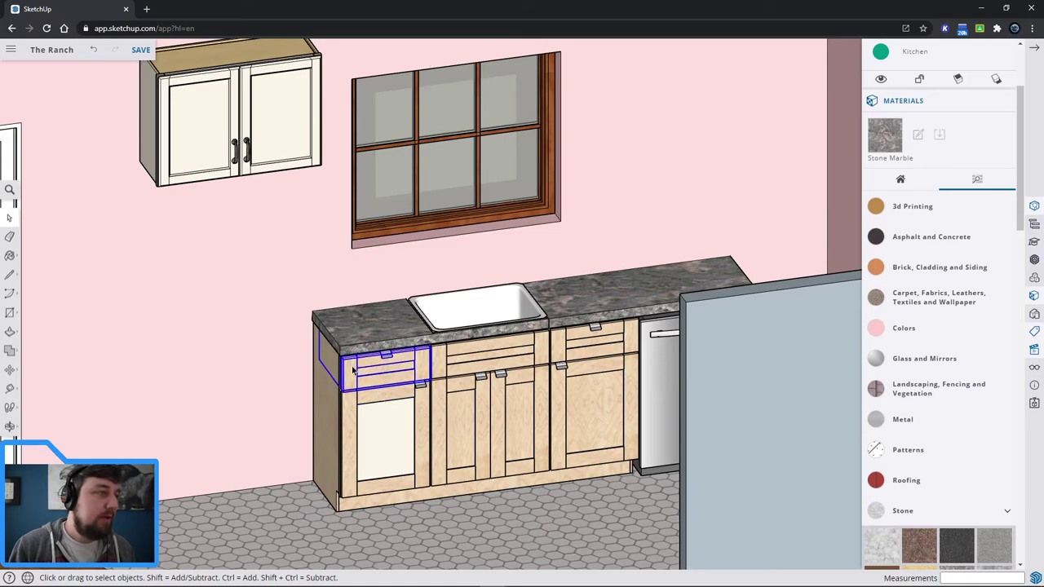
scroll(468, 490, "down", 3)
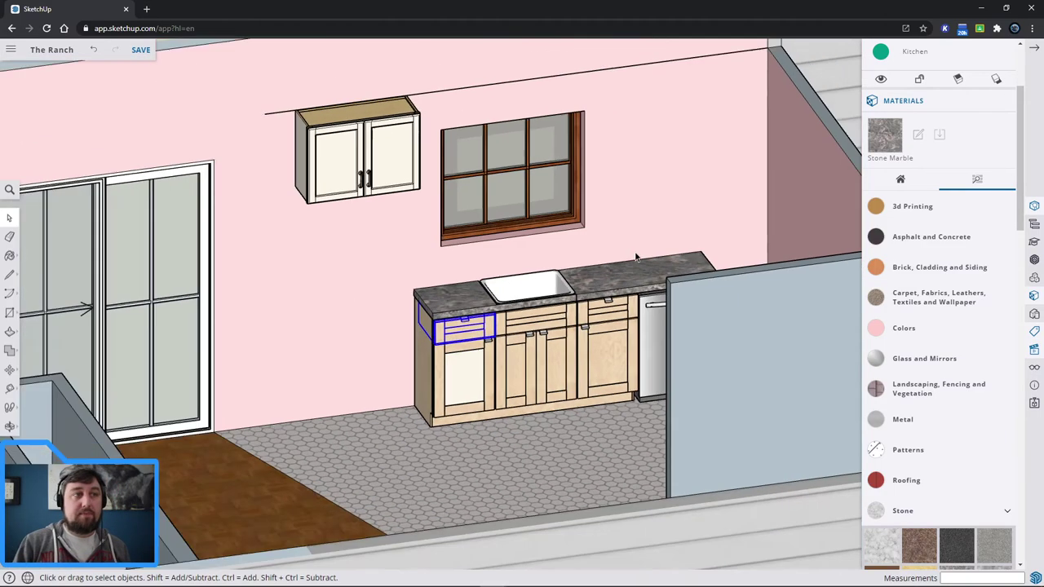
middle_click_drag(538, 424, 511, 410)
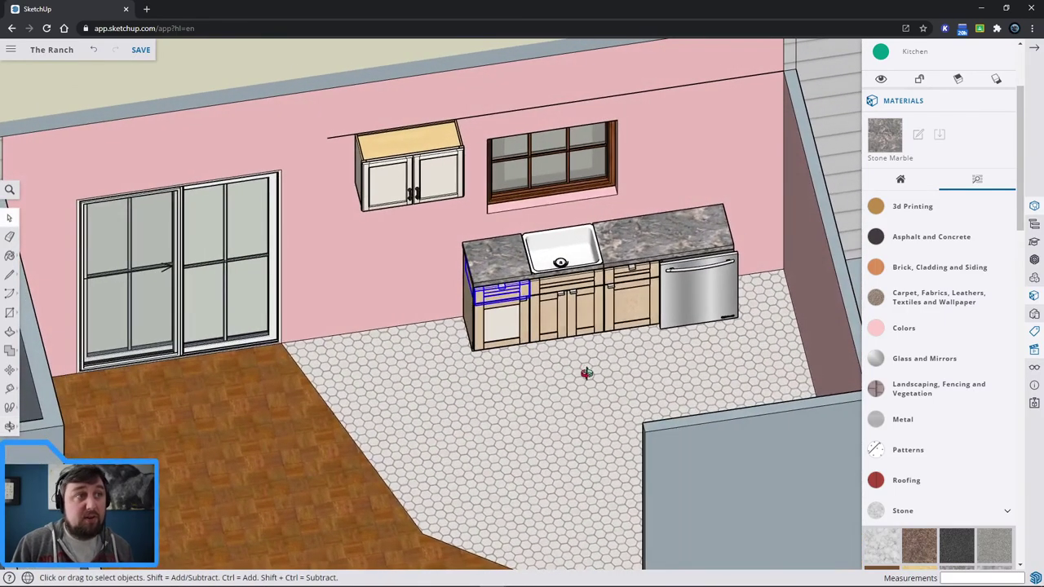
middle_click_drag(587, 372, 569, 264)
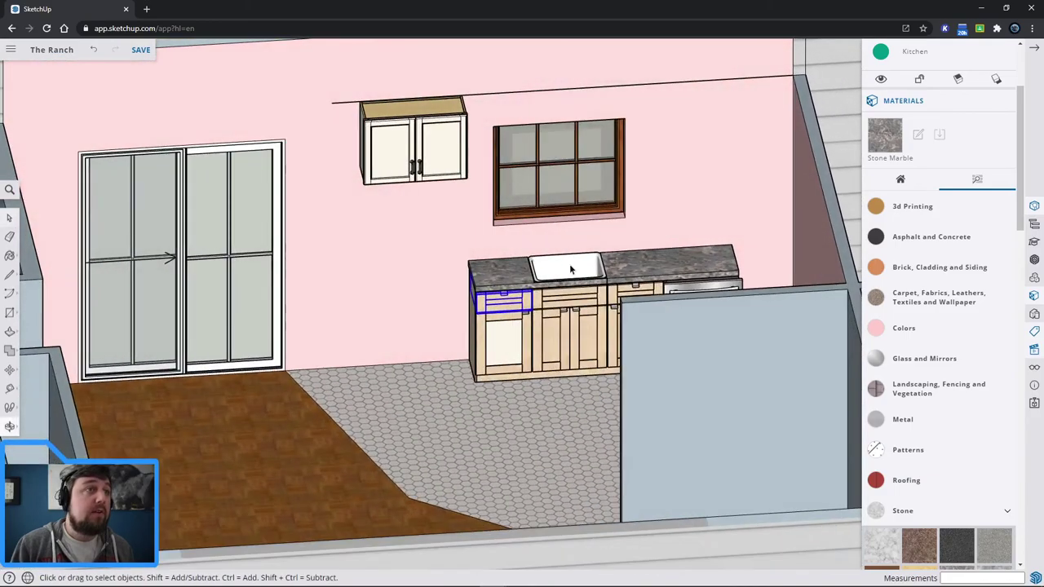
Move the six-burner range from behind the house to the open ground outside the kitchen's exterior wall.
scroll(426, 391, "down", 3)
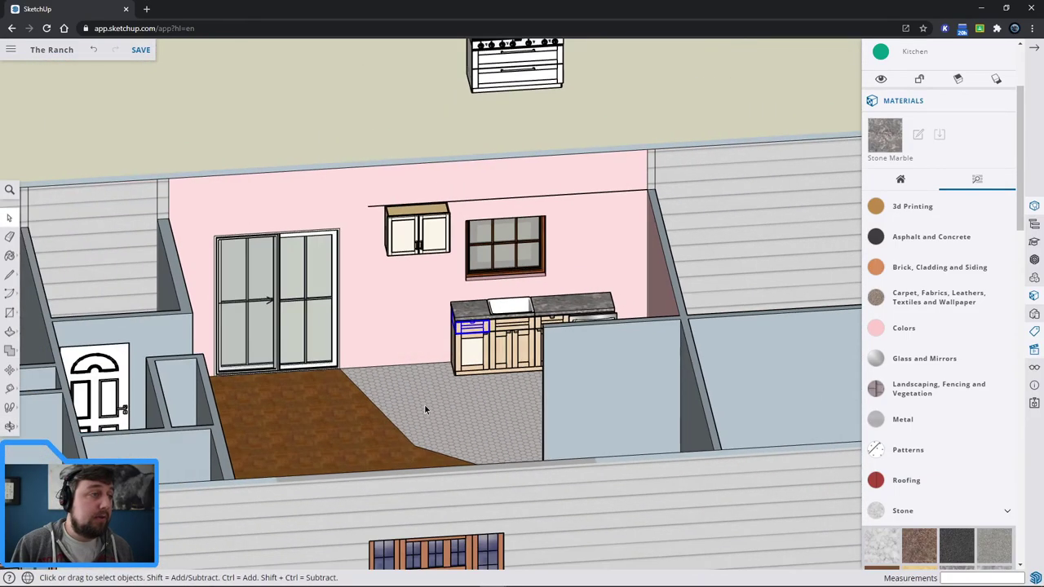
middle_click_drag(424, 412, 509, 537)
scroll(471, 385, "up", 3)
middle_click_drag(471, 385, 544, 239)
middle_click_drag(553, 124, 526, 303, "shift")
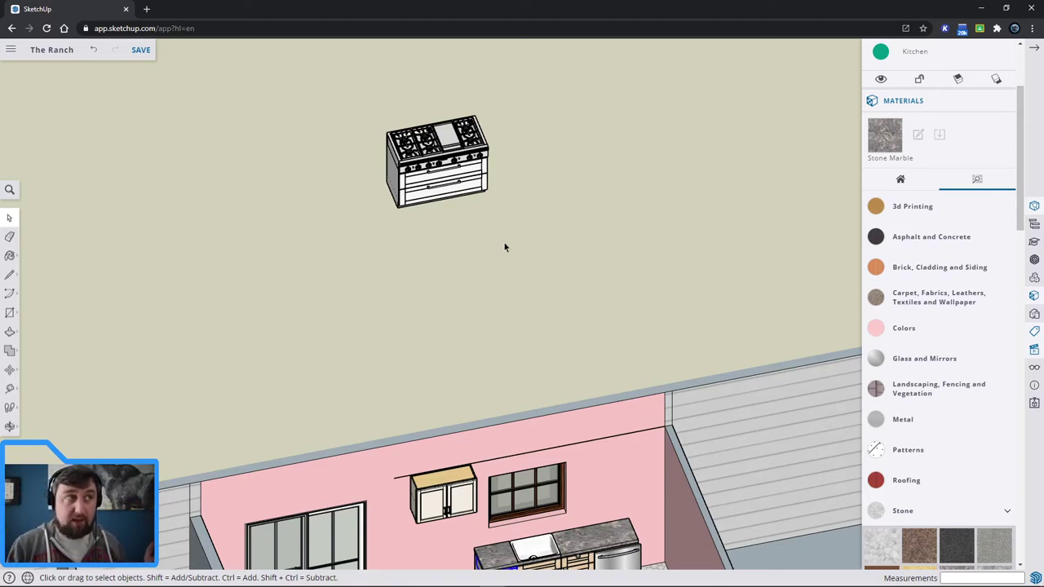
left_click(391, 142)
key("m")
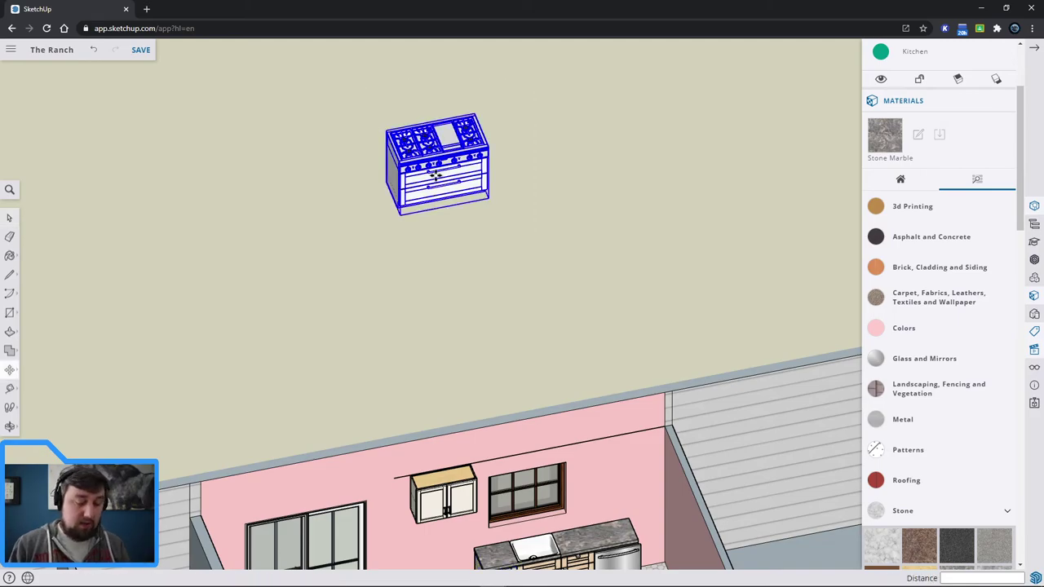
left_click(445, 172)
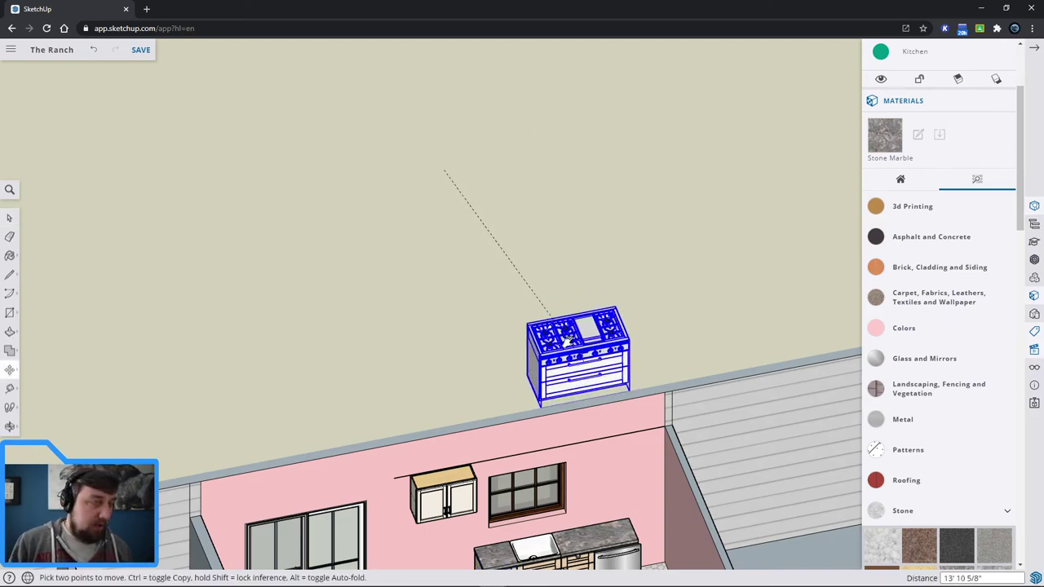
middle_click_drag(544, 355, 343, 147, "shift")
middle_click_drag(380, 412, 536, 424)
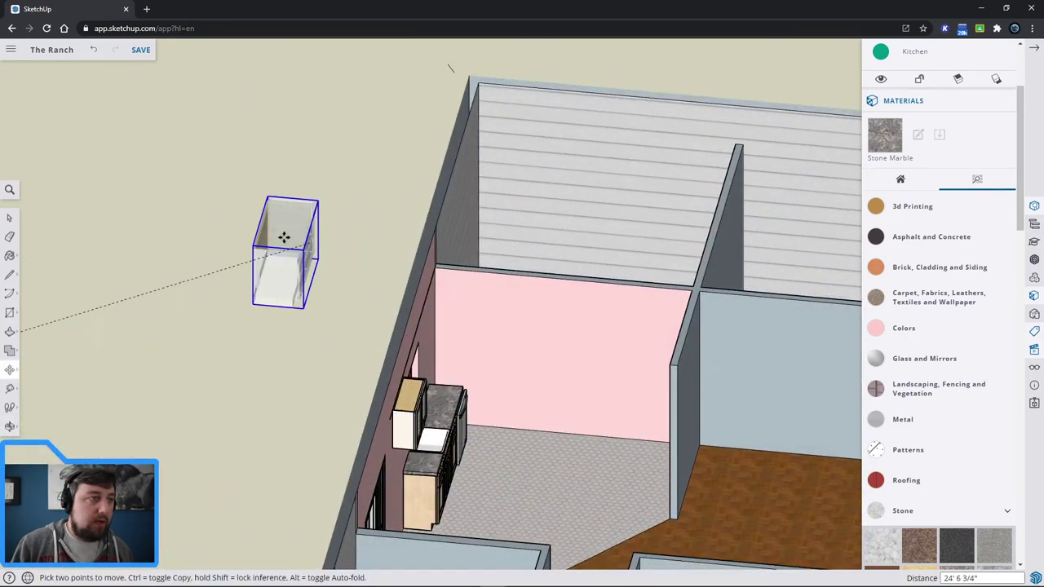
left_click(204, 233)
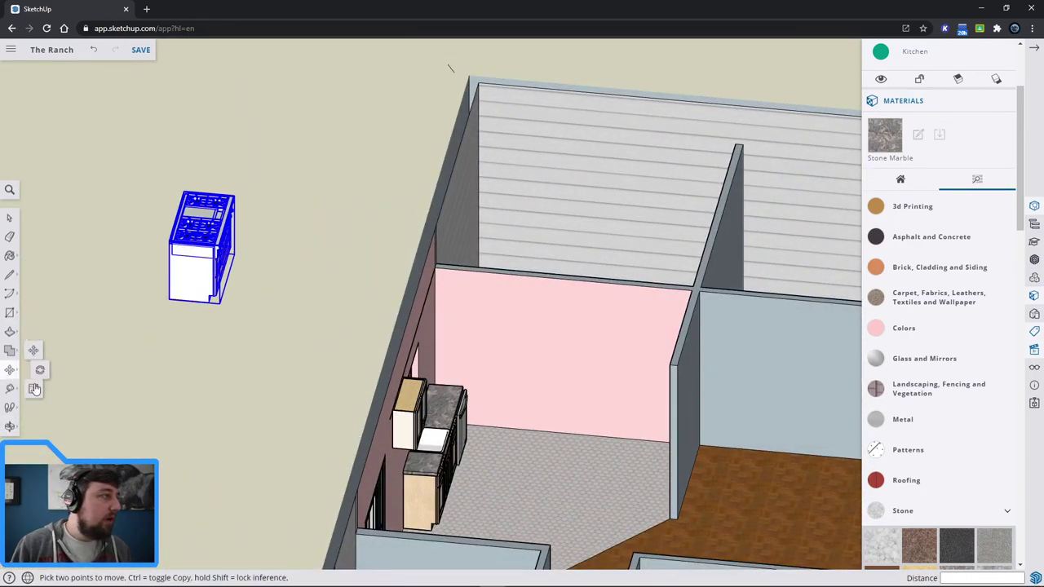
left_click(37, 371)
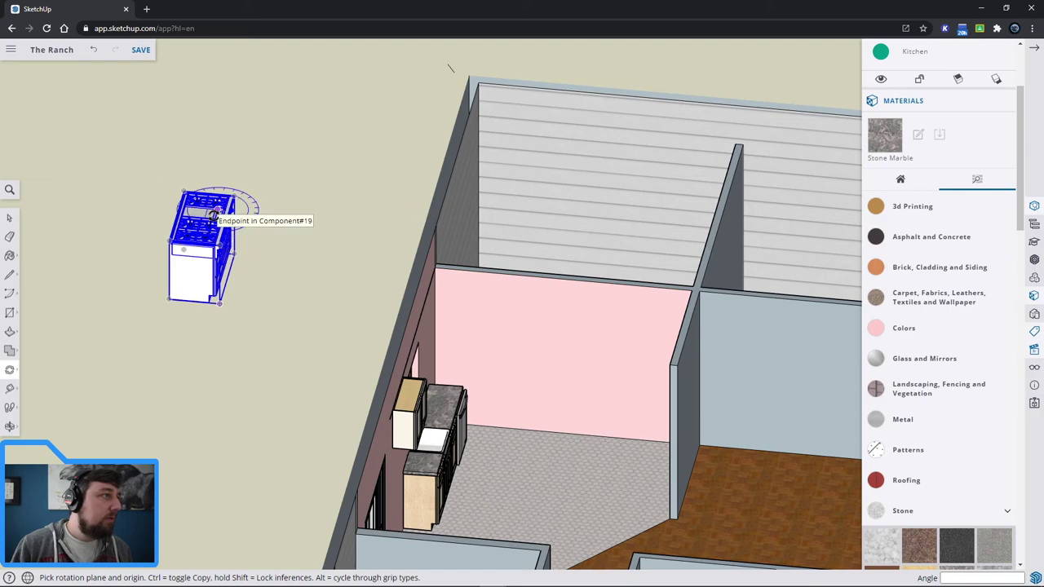
left_click(214, 214)
left_click(278, 230)
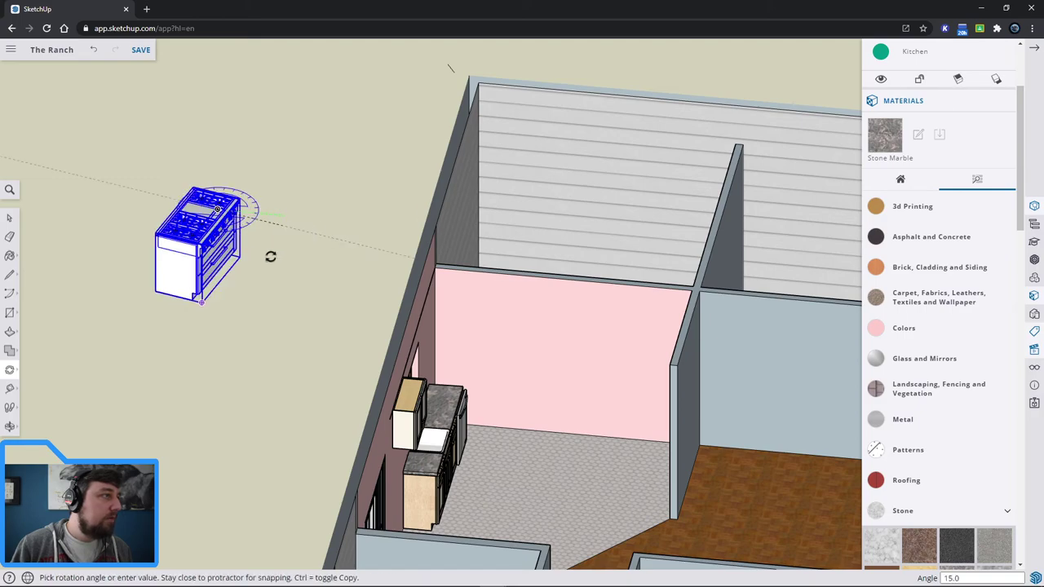
left_click(138, 351)
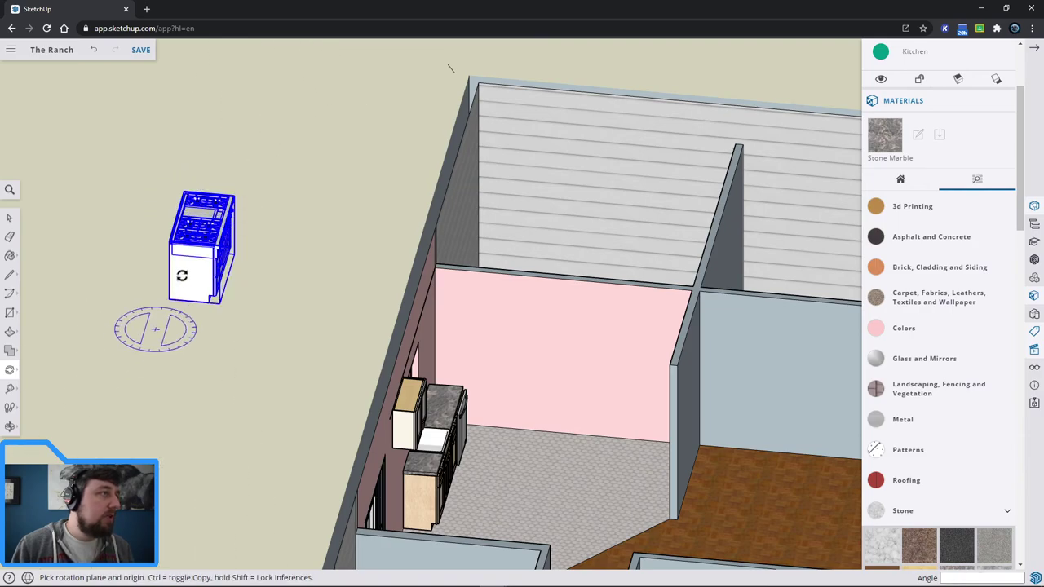
scroll(212, 234, "up", 5)
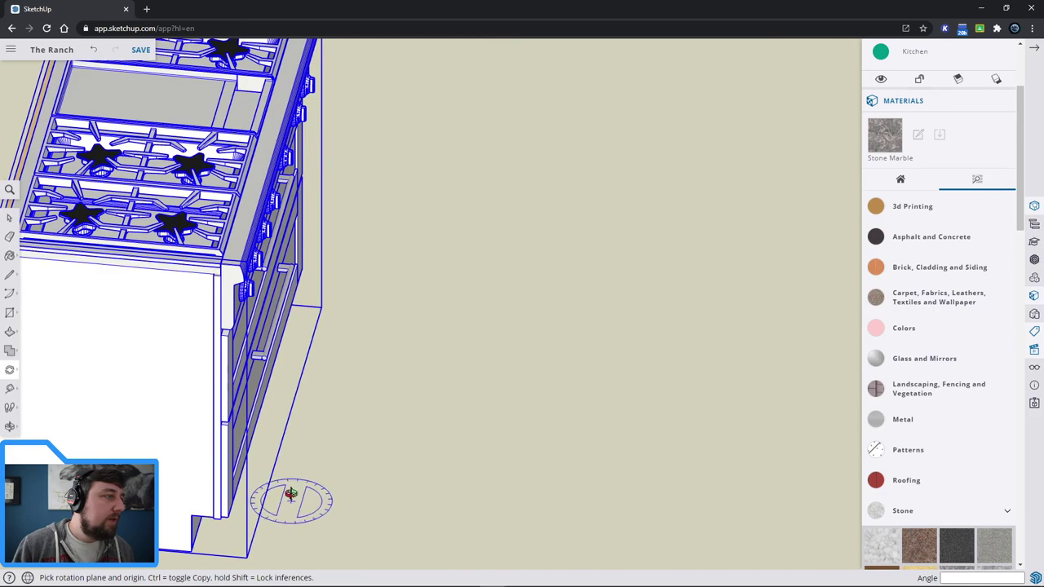
middle_click_drag(289, 494, 392, 134)
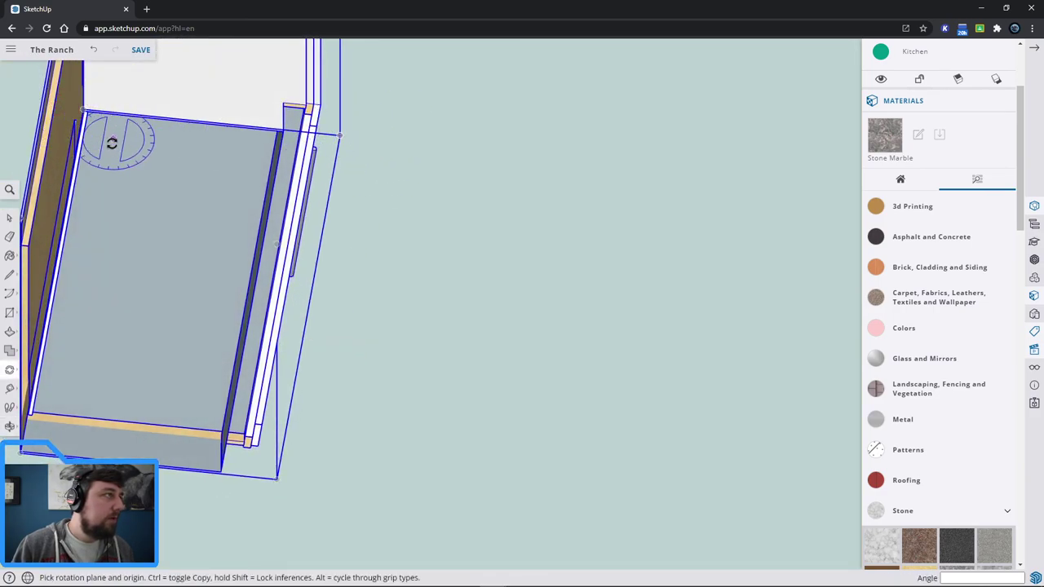
left_click(113, 145)
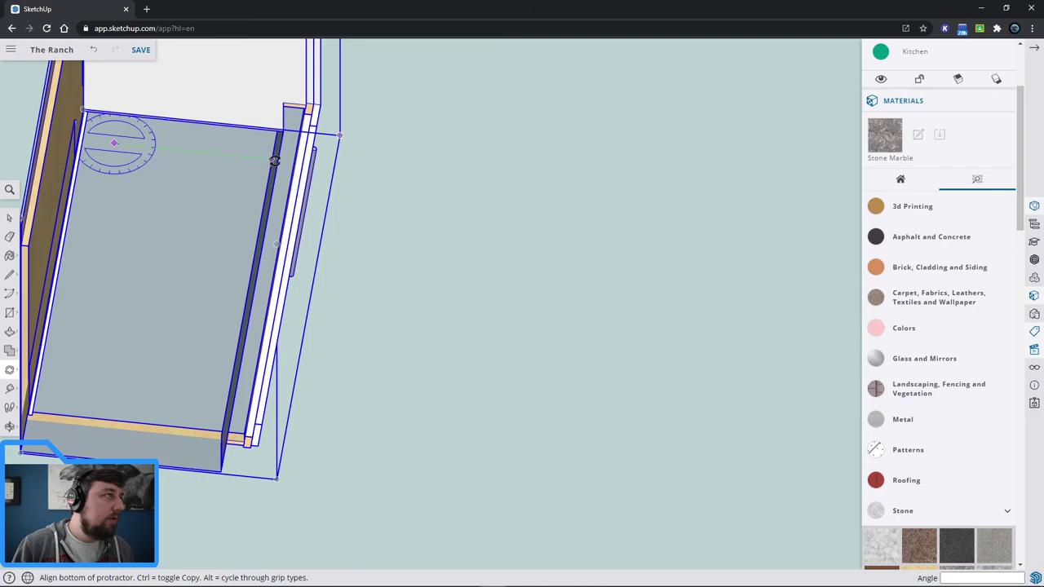
middle_click_drag(275, 161, 117, 105)
key("Escape")
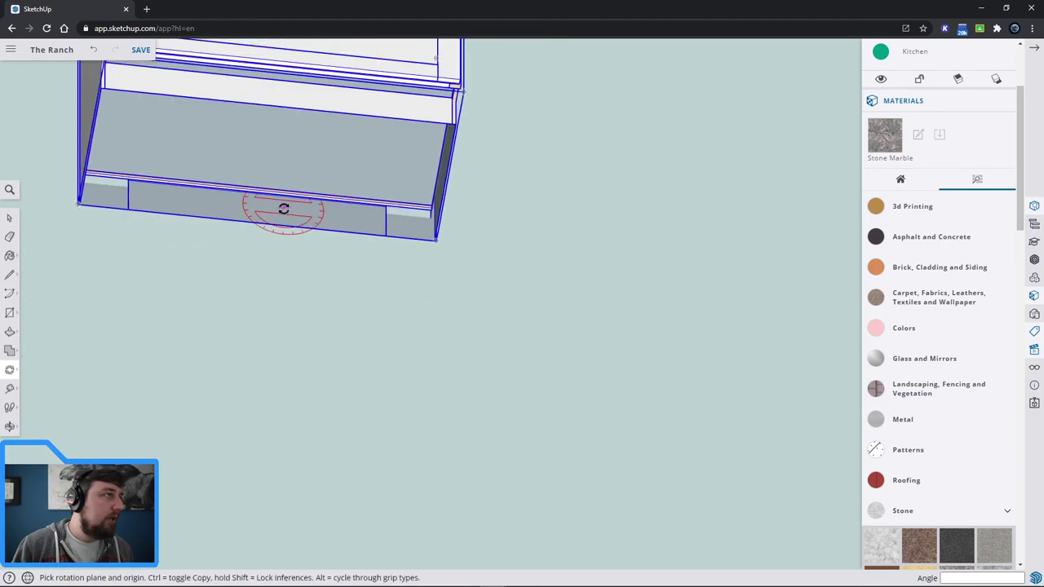
middle_click_drag(283, 209, 340, 209)
scroll(343, 199, "down", 6)
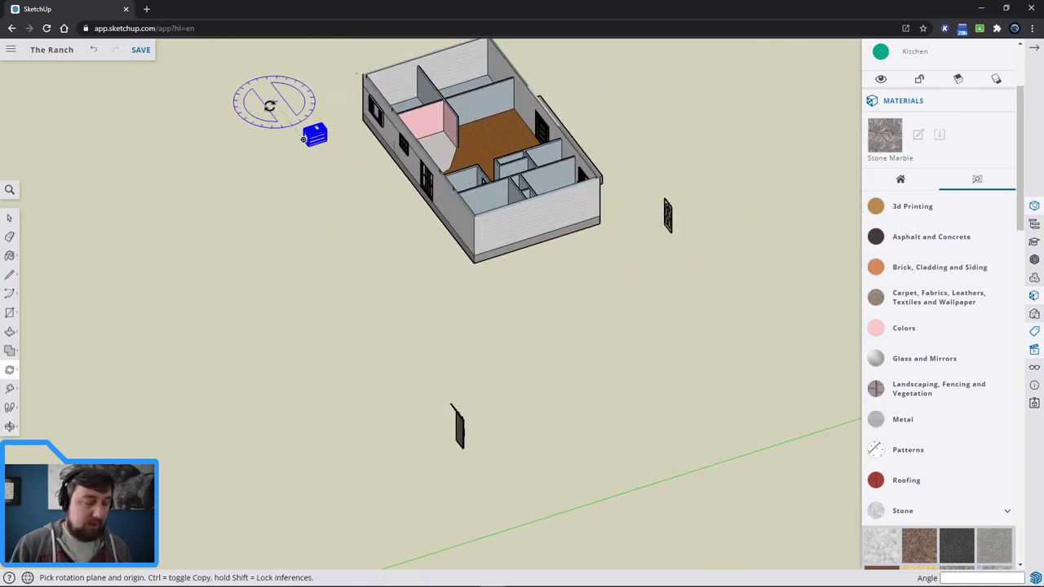
Move the range by its rear bottom edge into the kitchen, onto the floor line of the pink interior wall beyond the dishwasher.
key("m")
scroll(314, 136, "up", 4)
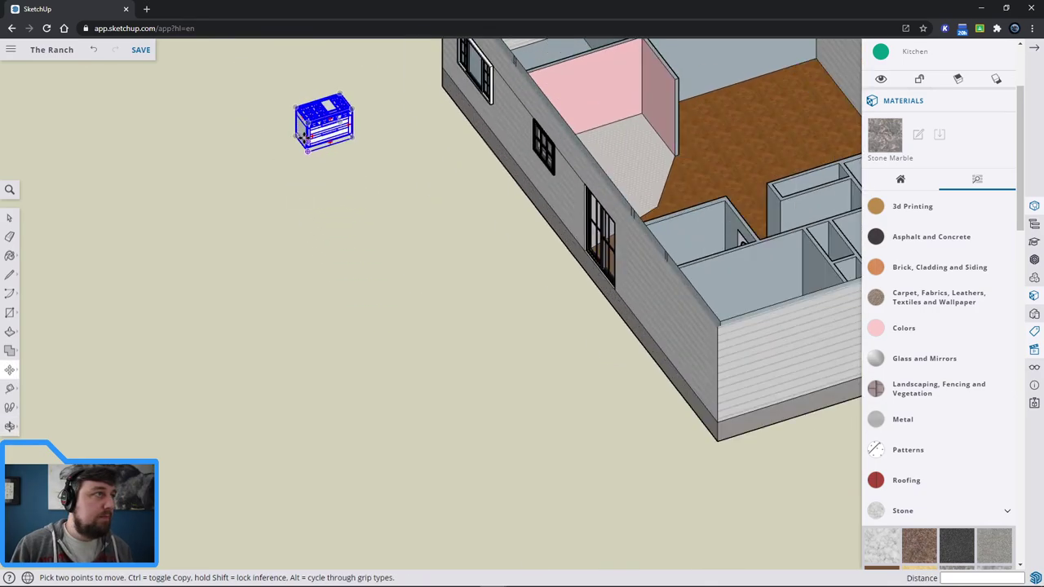
left_click(293, 137)
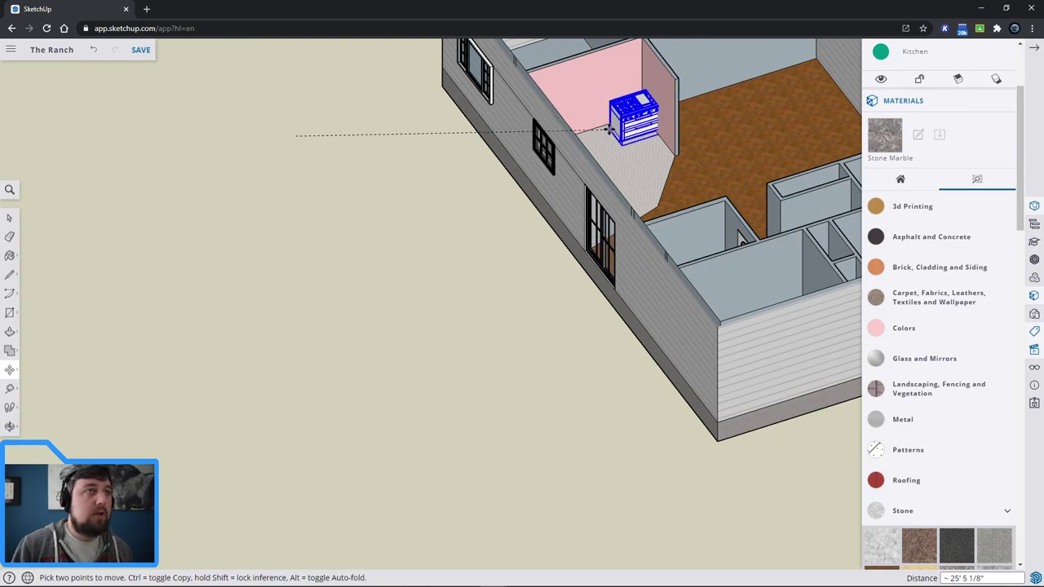
middle_click_drag(613, 122, 448, 154)
scroll(674, 149, "up", 5)
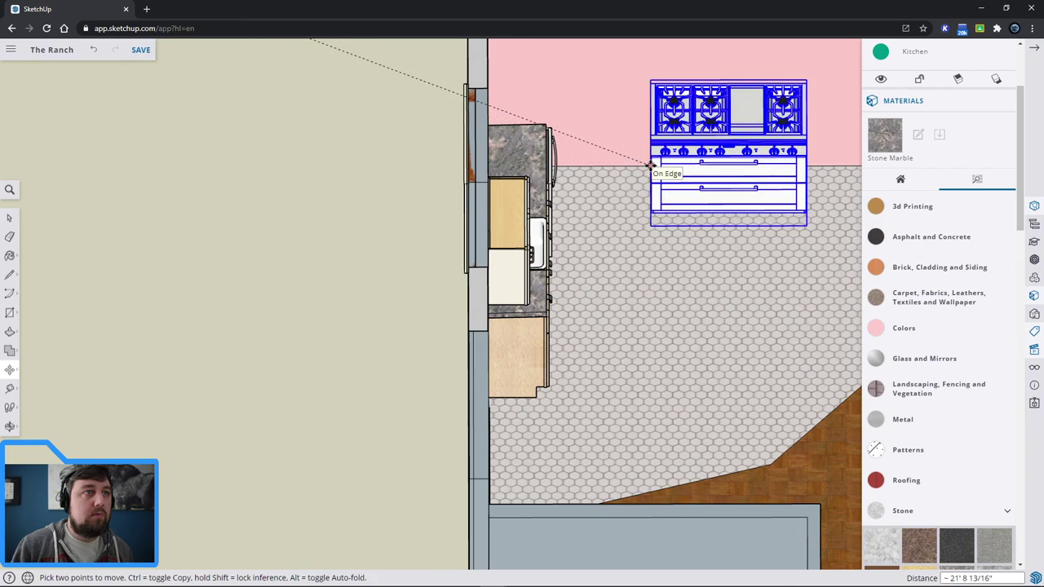
left_click(651, 165)
key("space")
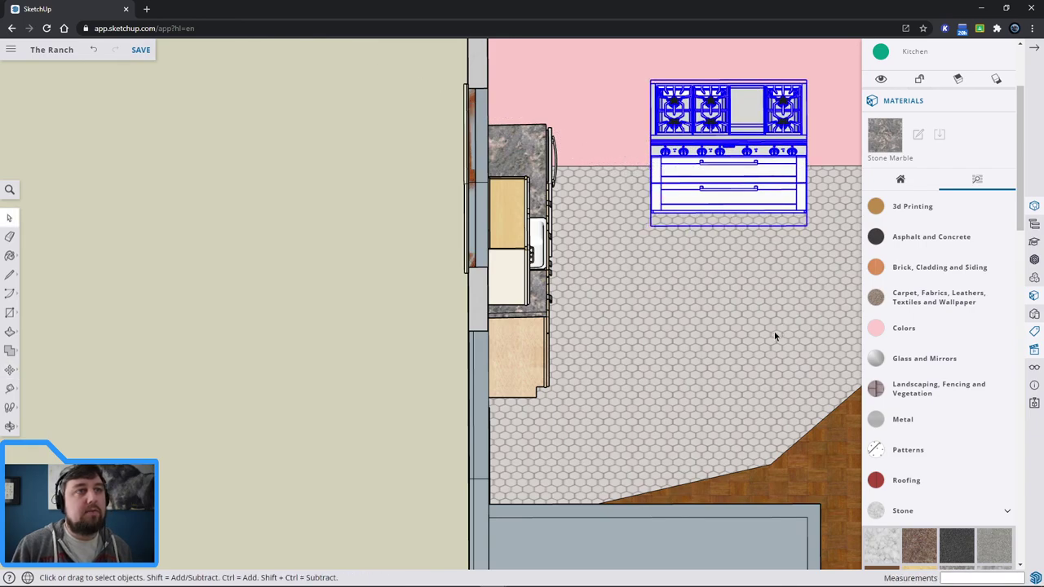
left_click(237, 203)
middle_click_drag(598, 342, 783, 343)
scroll(761, 312, "down", 3)
scroll(801, 365, "up", 2)
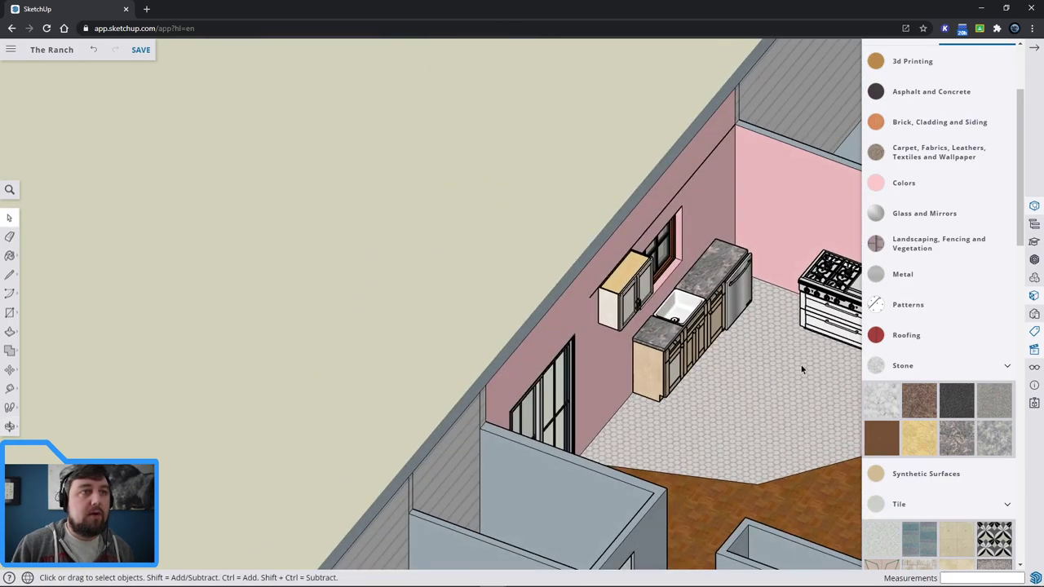
middle_click_drag(798, 377, 482, 319, "shift")
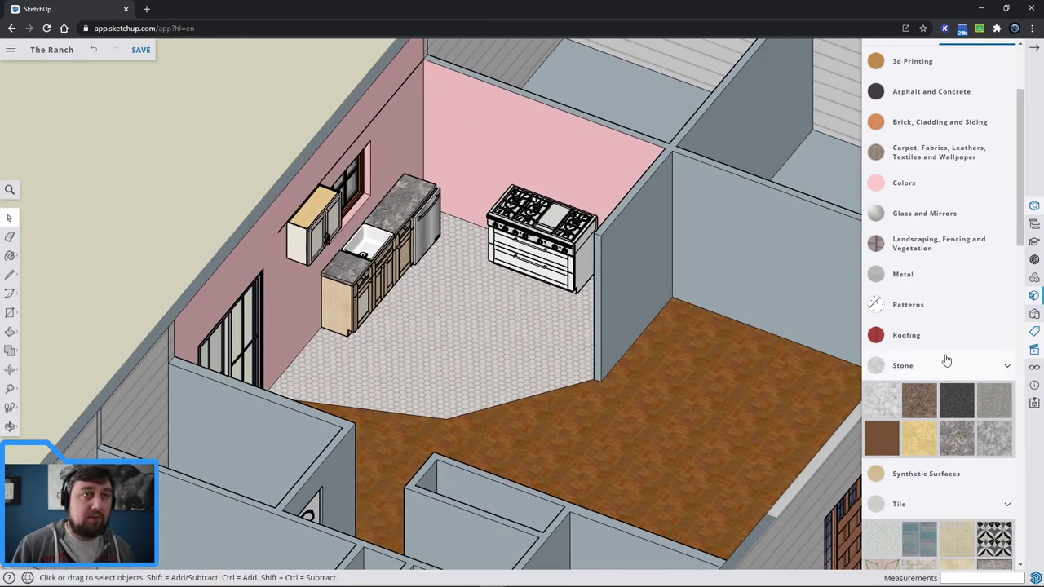